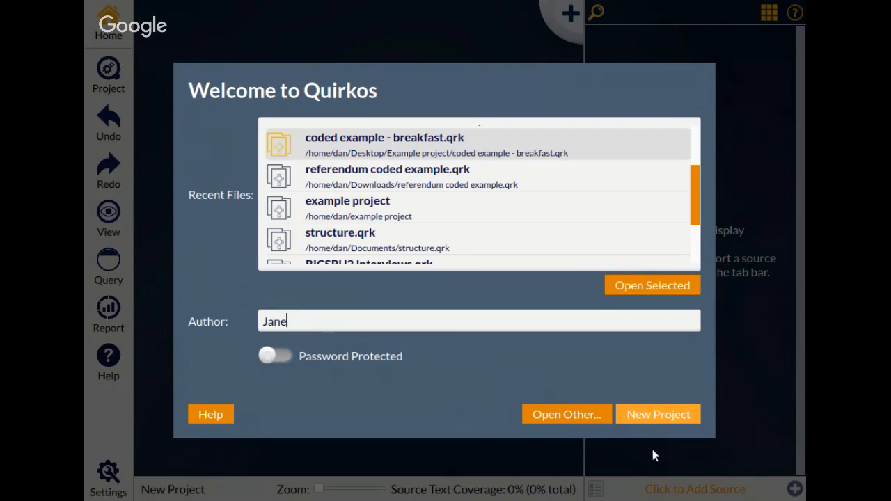
Start setting up a new project and enter the author's full name.
left_click(654, 418)
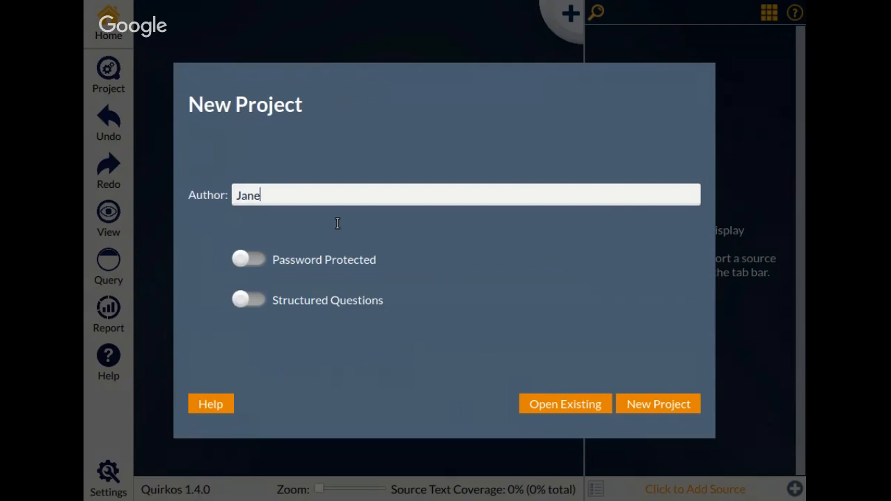
type("Doe")
left_click(269, 285)
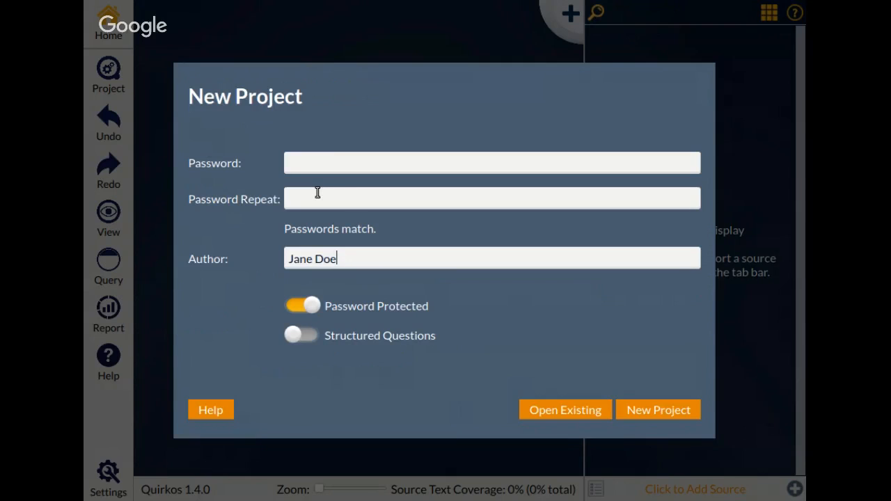
key("Tab")
left_click(301, 306)
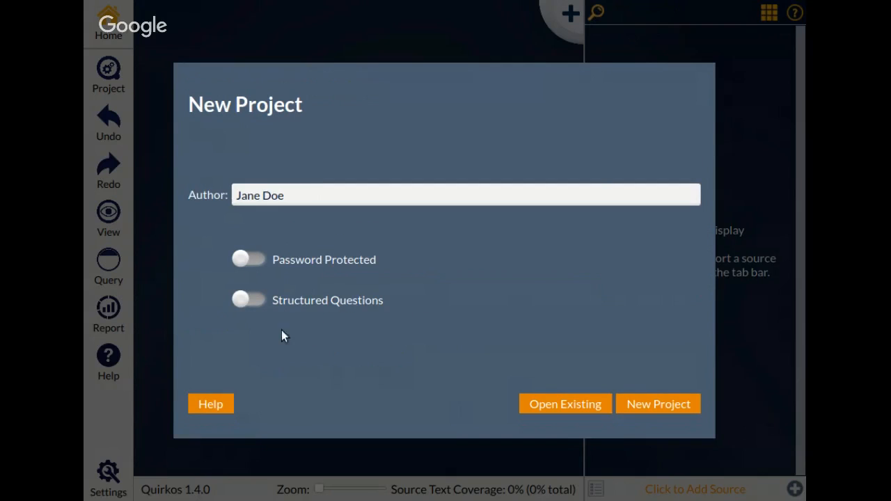
left_click(265, 322)
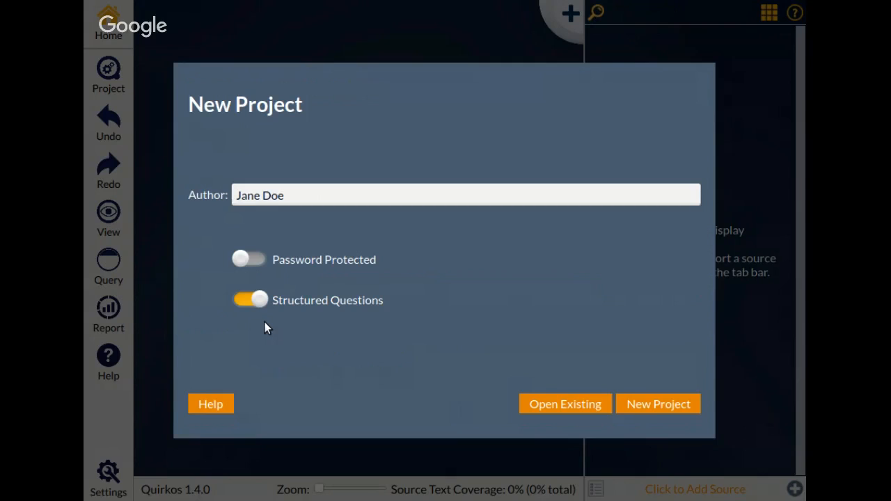
left_click(265, 321)
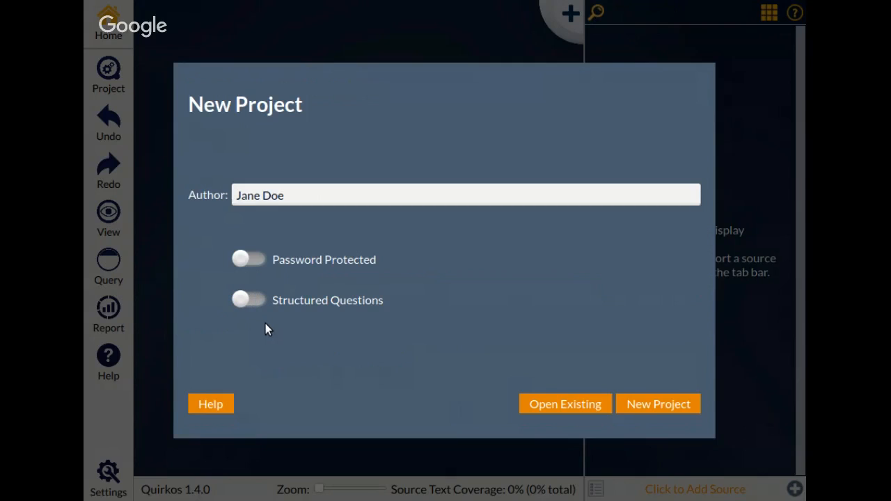
Create the new project with password protection and structured questions switched off.
left_click(688, 403)
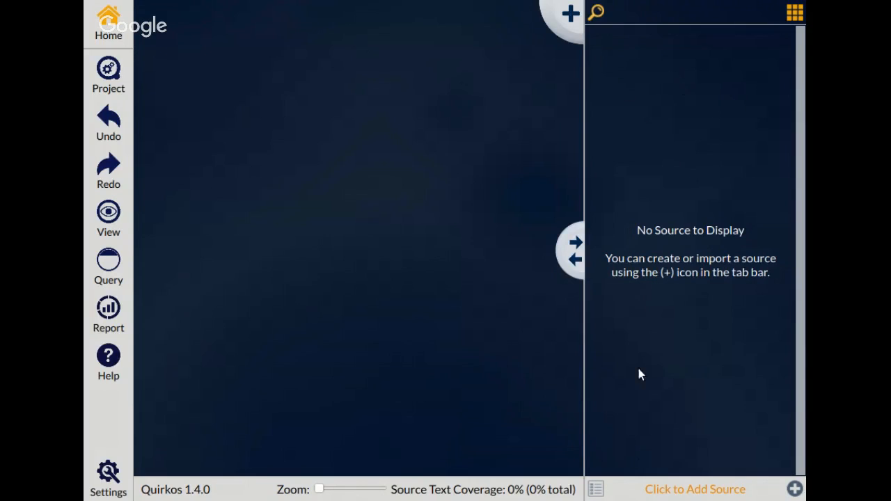
mouse_move(579, 263)
left_mouse_down()
mouse_move(354, 261)
mouse_move(581, 265)
left_mouse_up()
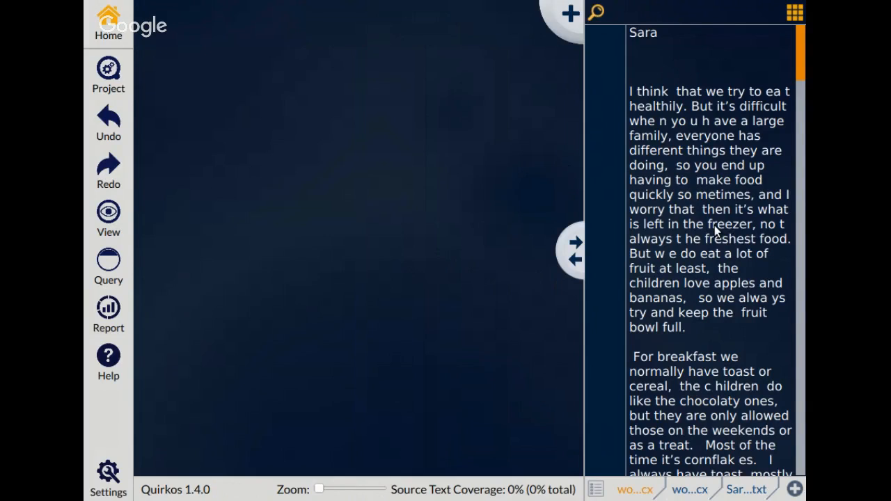
Look through the text of the imported Word sources and the Sara - TXT.txt source.
scroll(715, 230, "down", 10)
scroll(715, 226, "down", 10)
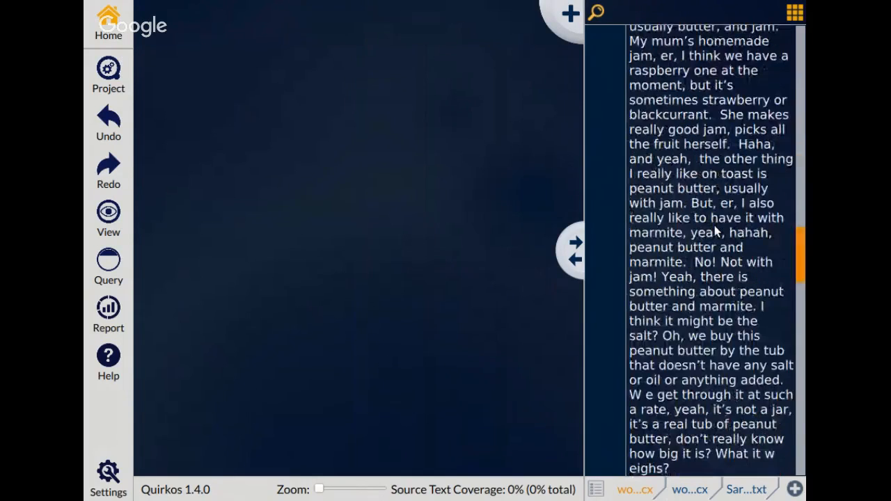
scroll(716, 230, "down", 5)
scroll(715, 229, "up", 15)
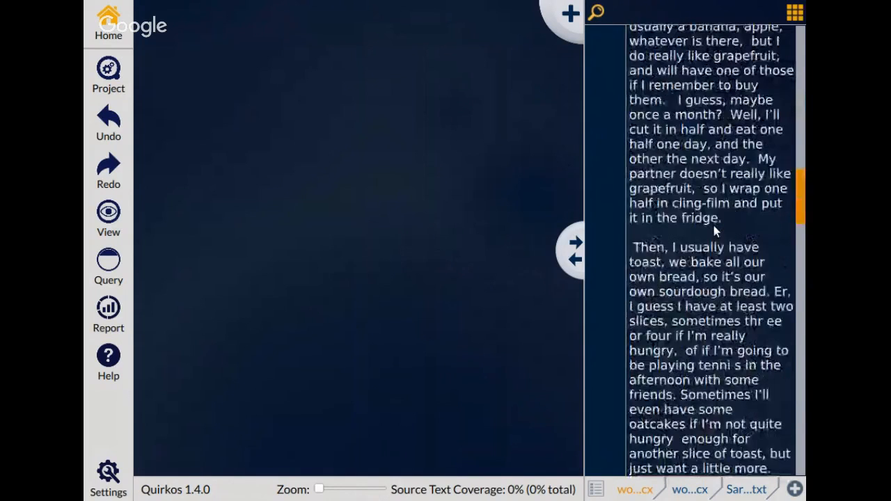
scroll(715, 231, "up", 15)
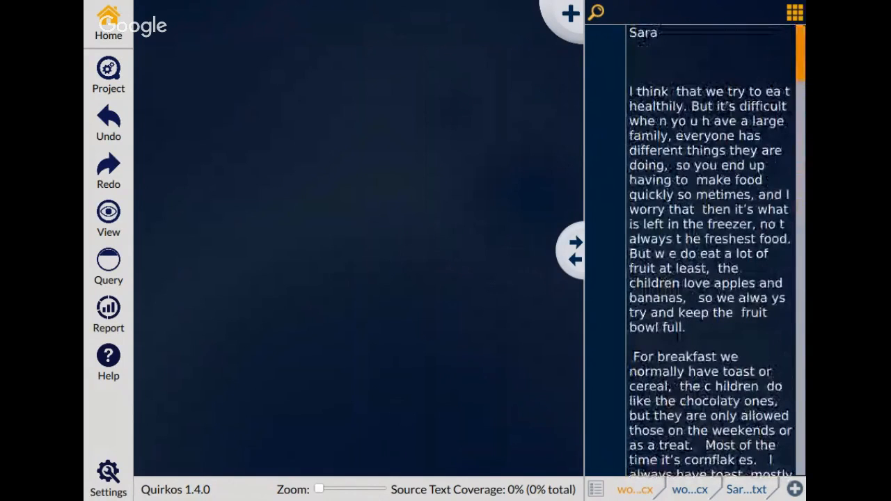
left_click(747, 490)
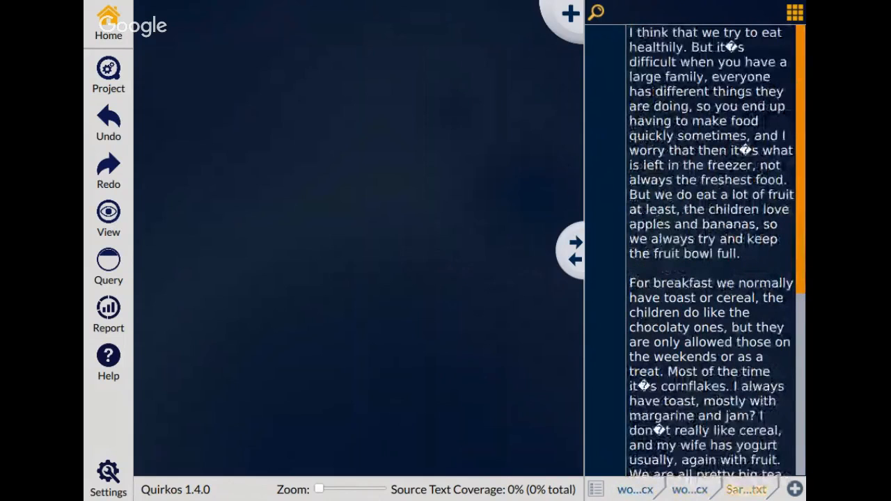
scroll(700, 356, "down", 5)
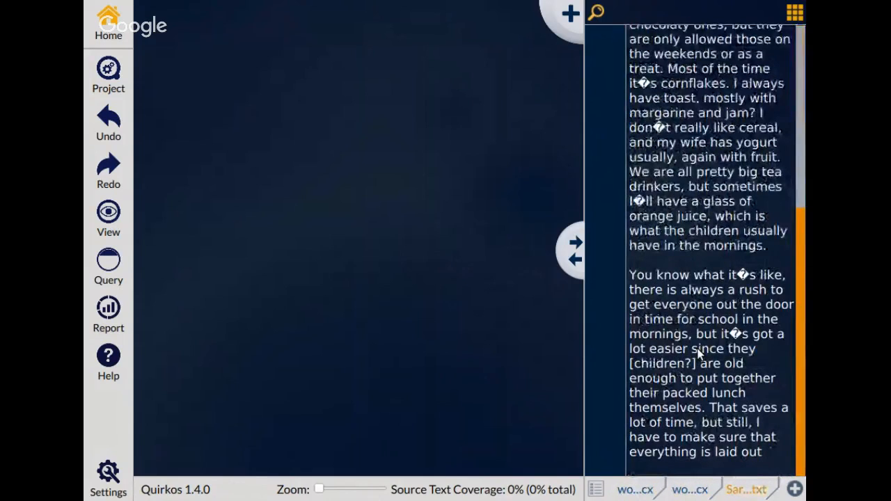
scroll(700, 355, "up", 5)
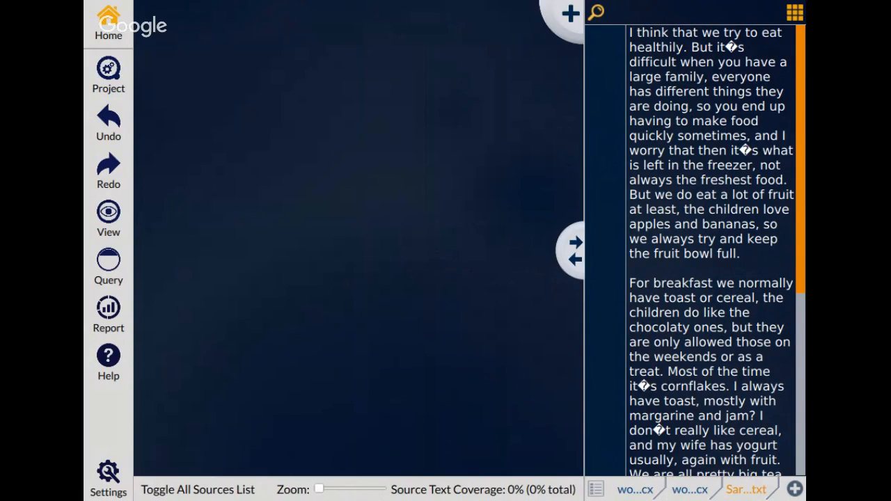
left_click(691, 490)
left_click(636, 490)
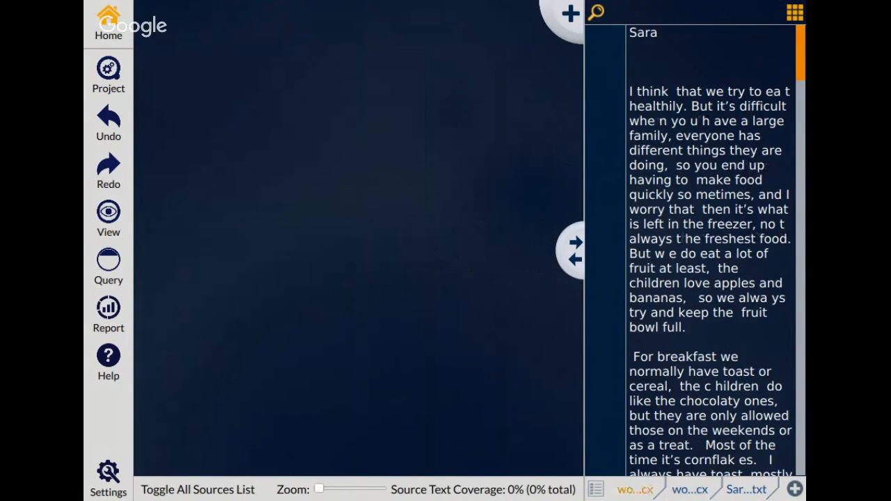
left_click(747, 490)
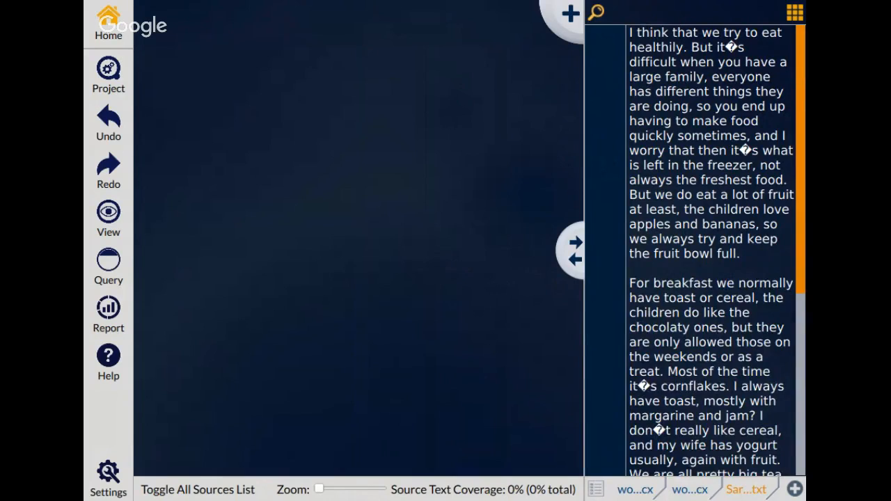
Open the sources Jane - RTF.rtf, Mabel - TXT.txt and Sara - TXT.txt from the list of all sources.
left_click(597, 490)
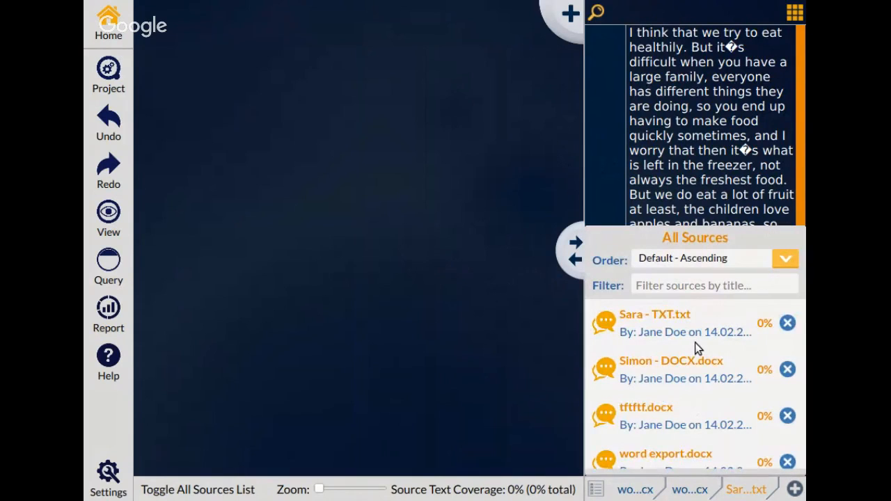
scroll(696, 343, "down", 1)
scroll(695, 343, "up", 2)
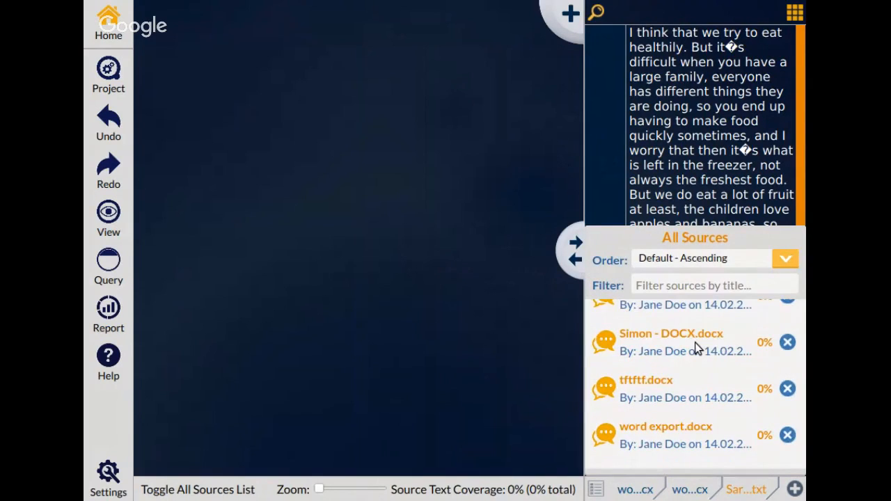
scroll(690, 327, "down", 3)
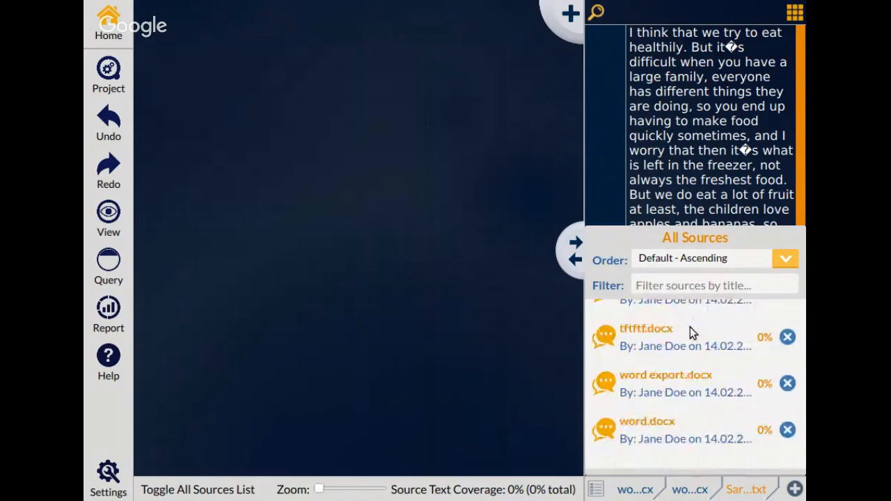
scroll(690, 327, "up", 3)
left_click(665, 360)
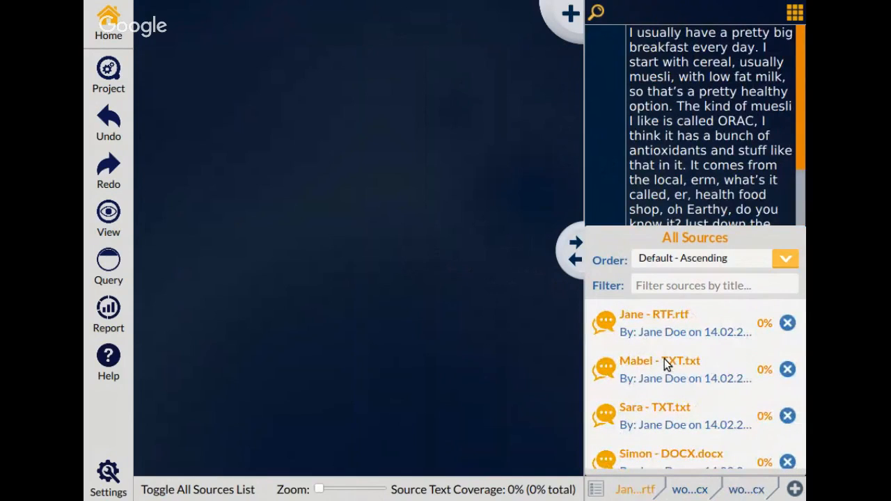
left_click(691, 442)
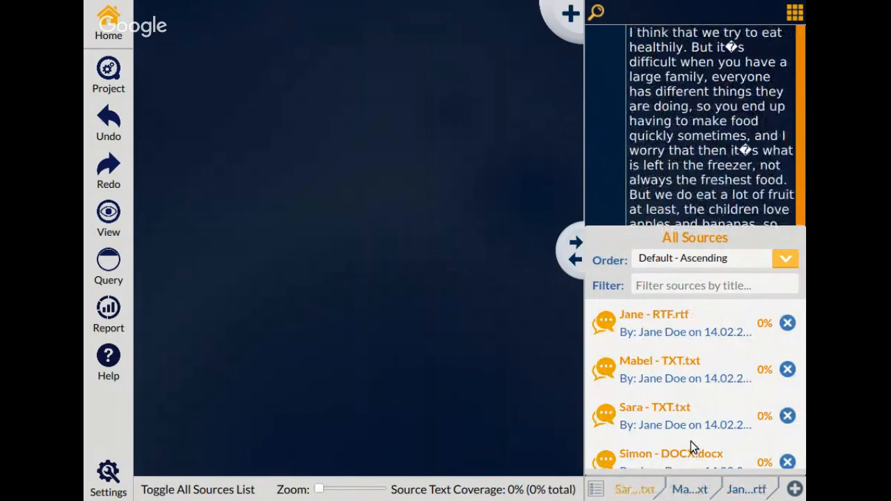
left_click(685, 354)
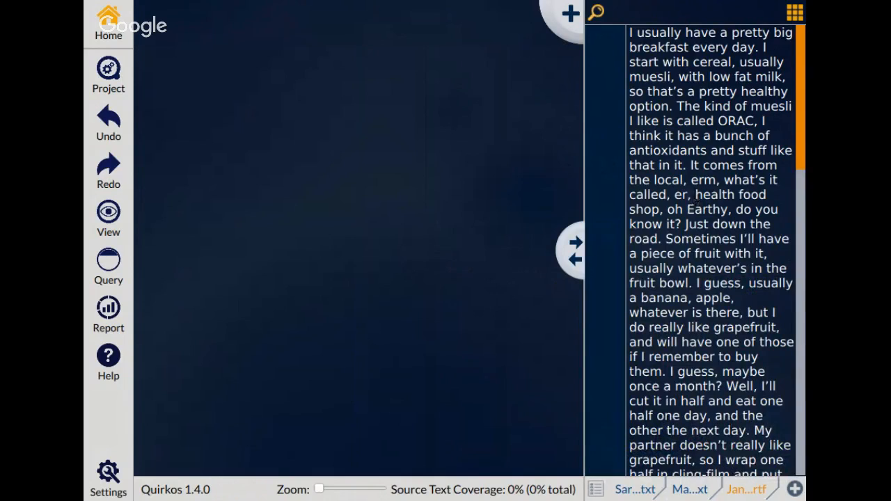
View the Mabel and Sara sources, and return to the text of Jane - RTF.rtf.
left_click(690, 489)
left_click(635, 490)
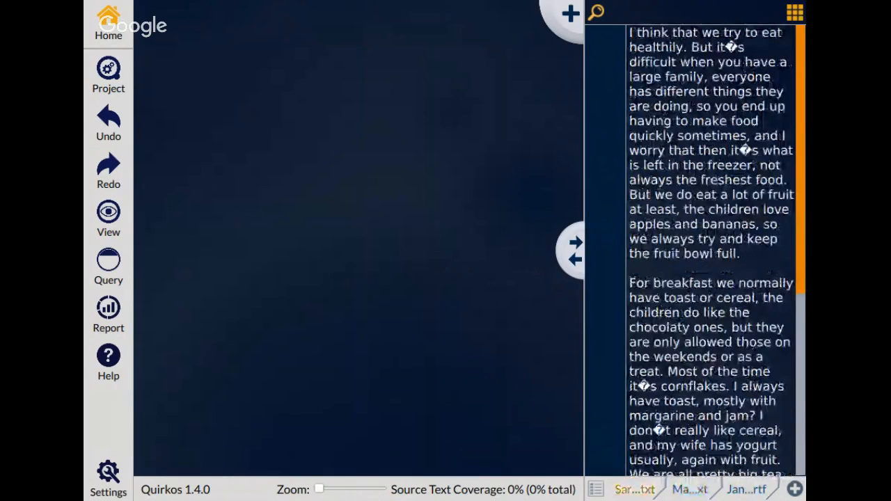
left_click(691, 490)
left_click(746, 490)
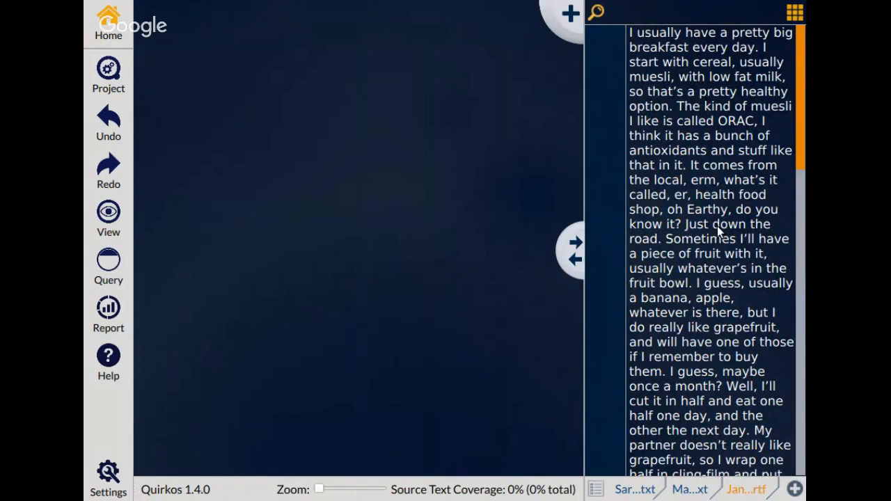
left_click_drag(705, 319, 712, 216)
left_click(713, 244)
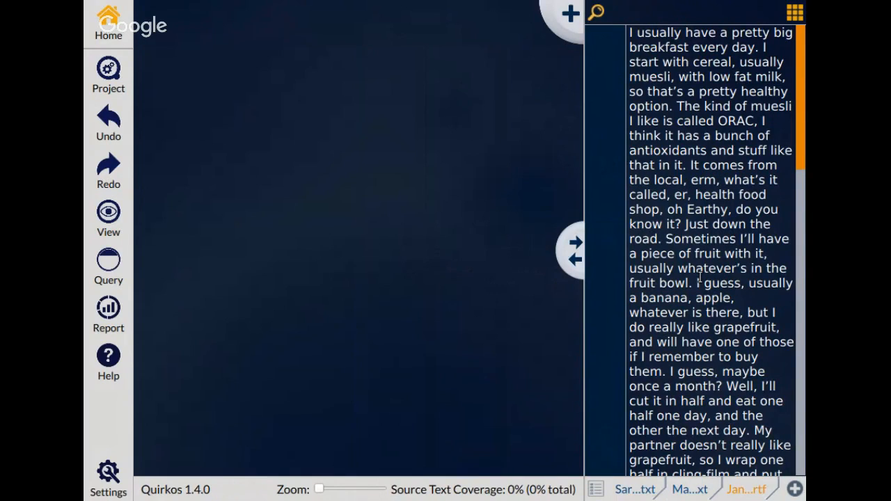
Add an Age property with the value 32 to the source Jane - RTF.rtf.
left_click(800, 43)
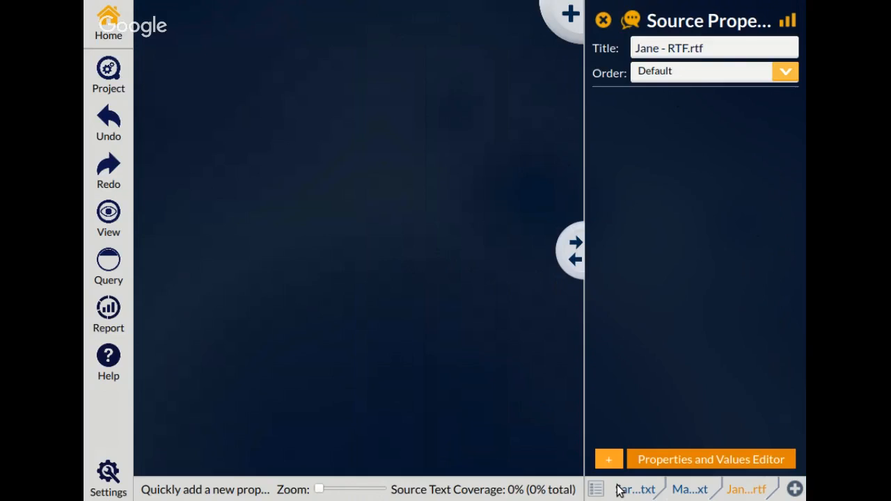
left_click(611, 462)
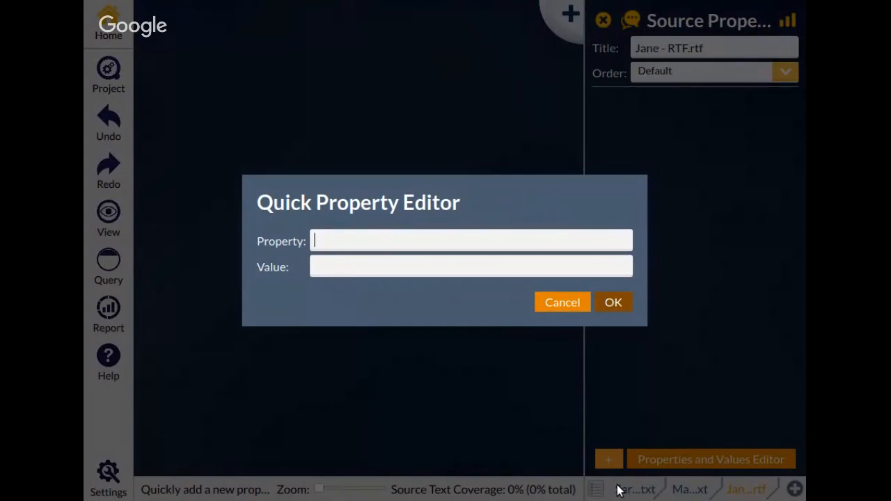
type("Age")
key("Tab")
type("32")
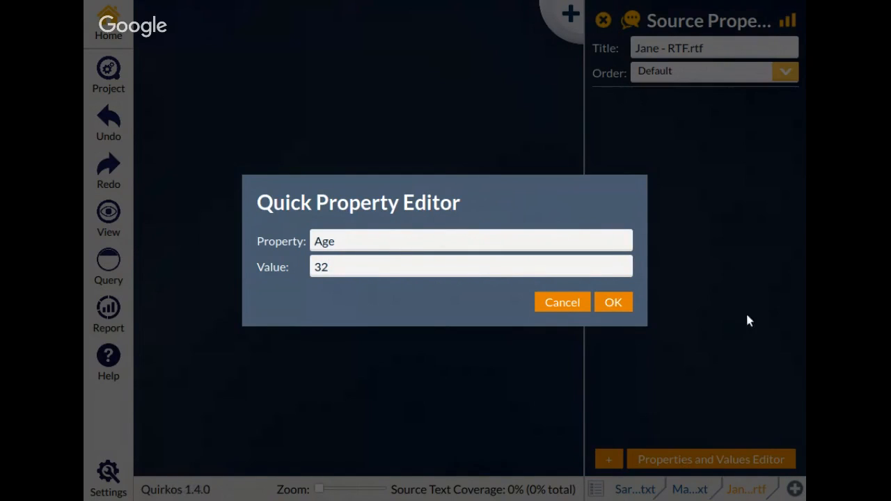
left_click(614, 306)
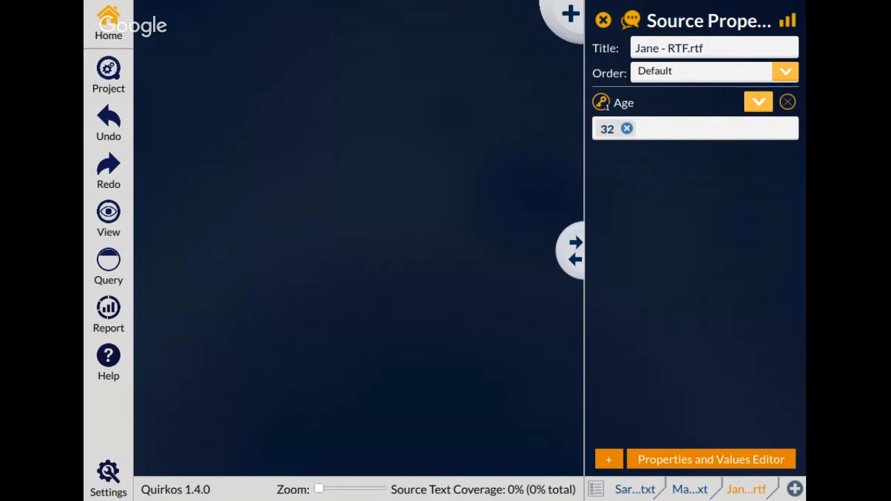
Set the Age property of the source Mabel - TXT.txt to a new value, 28.
left_click(690, 490)
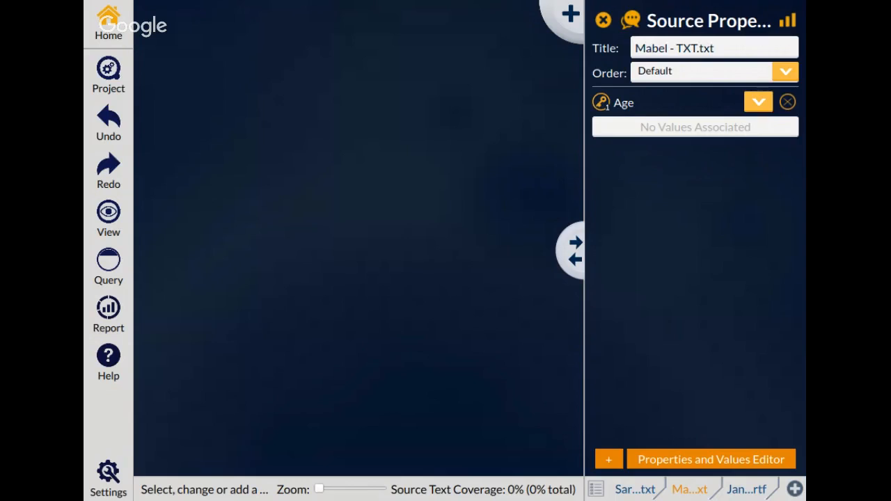
left_click(770, 167)
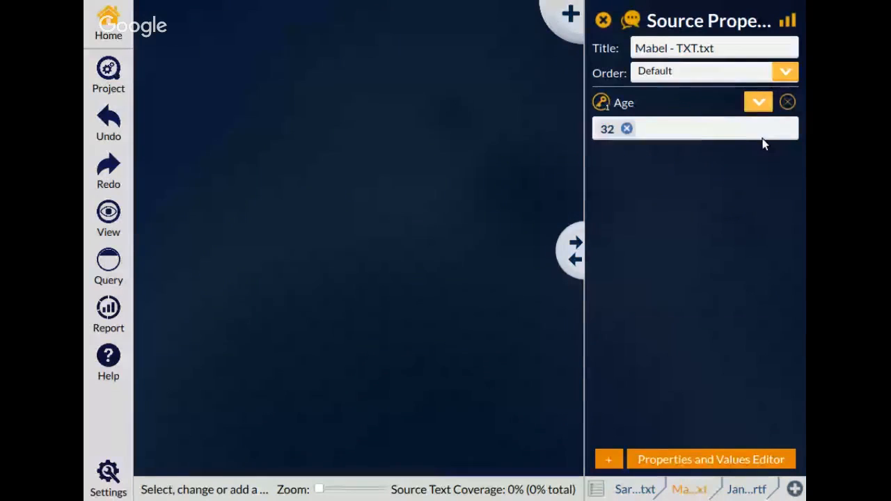
left_click(770, 150)
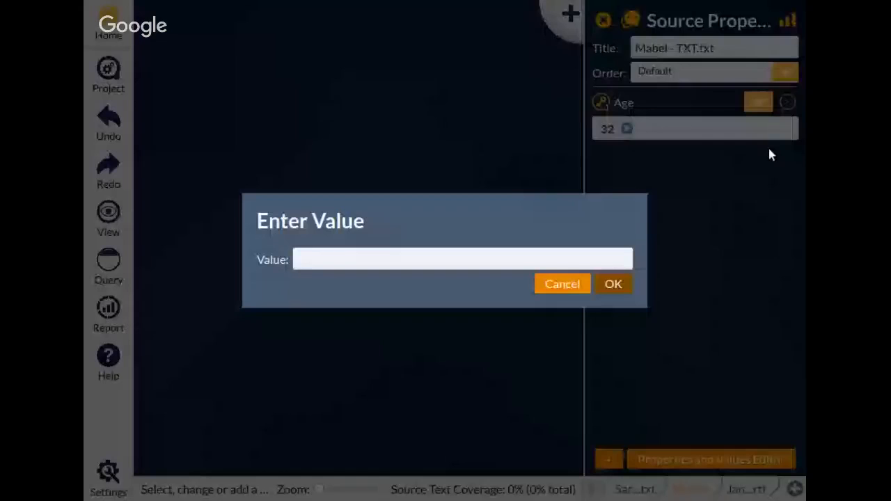
type("28")
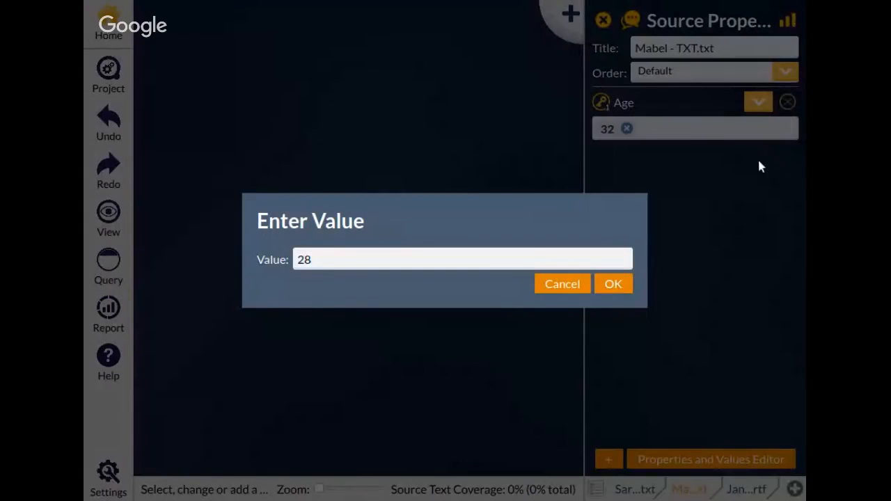
key("Return")
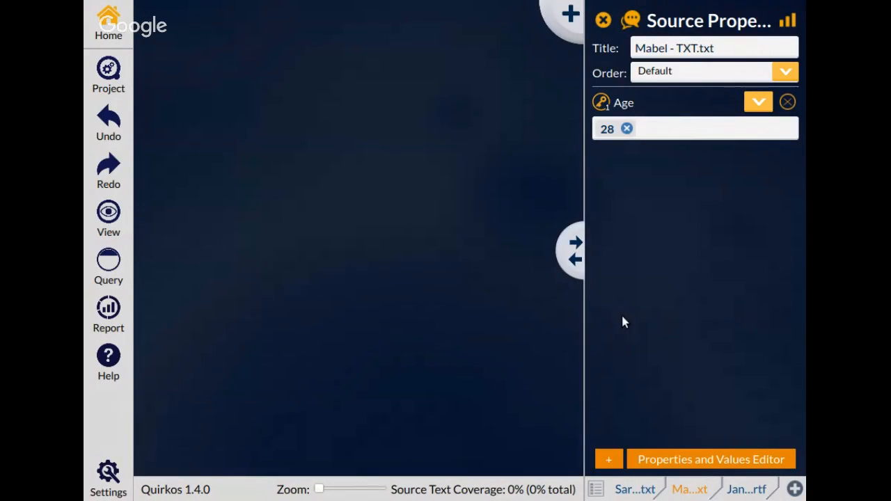
Add a Favourite Food property with the value Marshmallows to the source Mabel - TXT.txt.
left_click(608, 461)
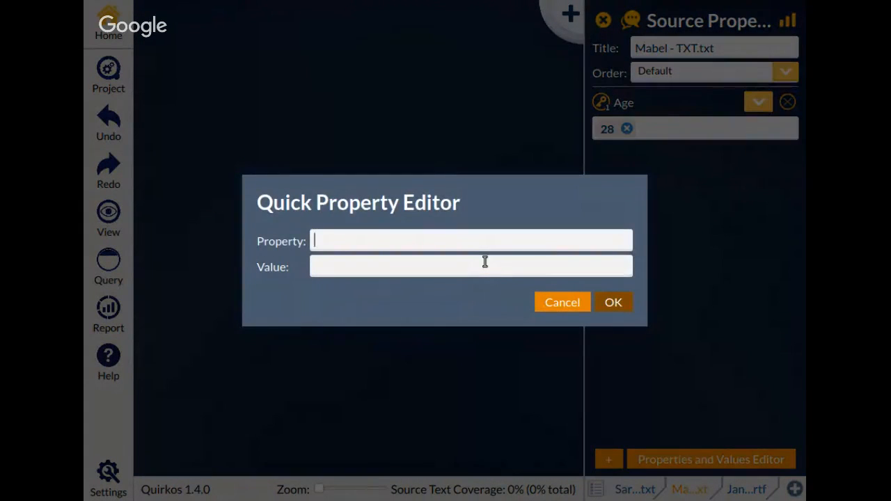
type("Favourite Food")
key("Tab")
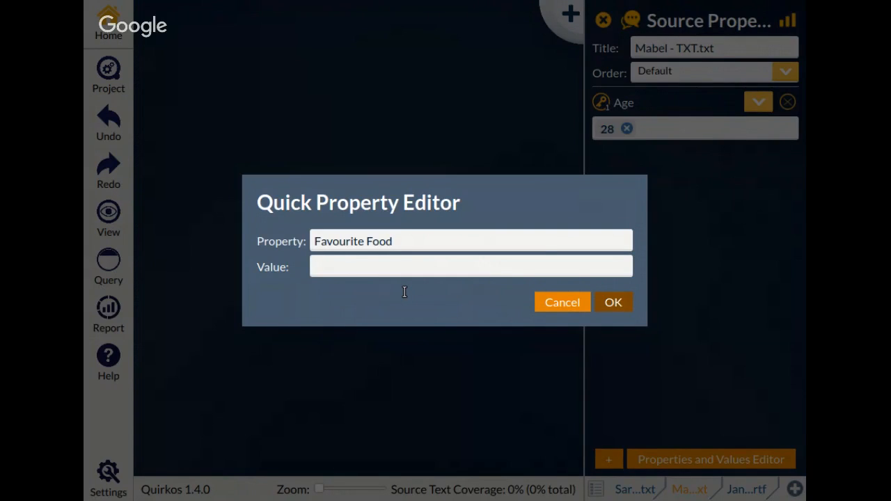
type("Marshme")
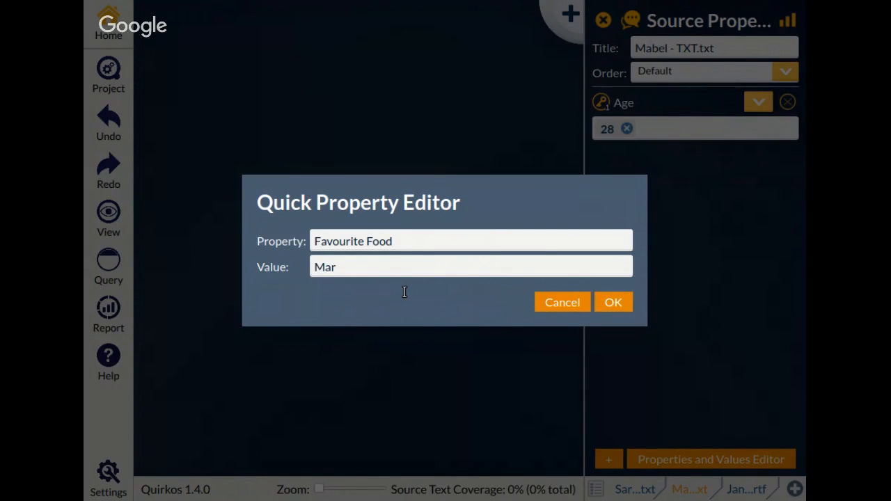
type("llows")
key("Left")
key("Left")
key("Left")
key("Left")
key("Left")
key("BackSpace")
type("a")
left_click(613, 307)
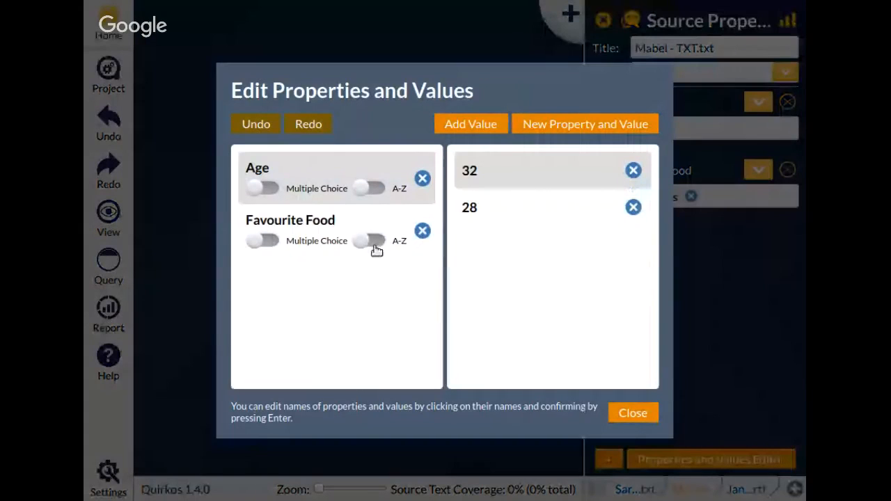
Rename the Favourite Food property as Favourite Cuisine in the properties and values editor.
left_click(372, 243)
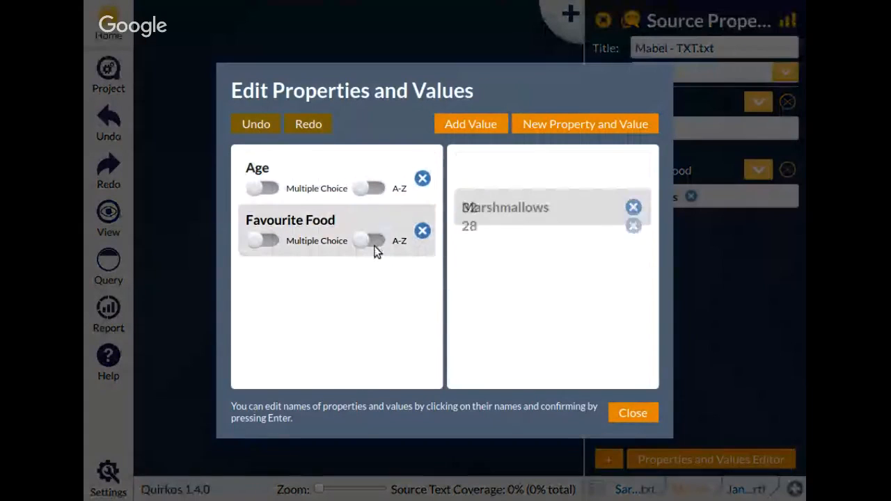
double_click(334, 252)
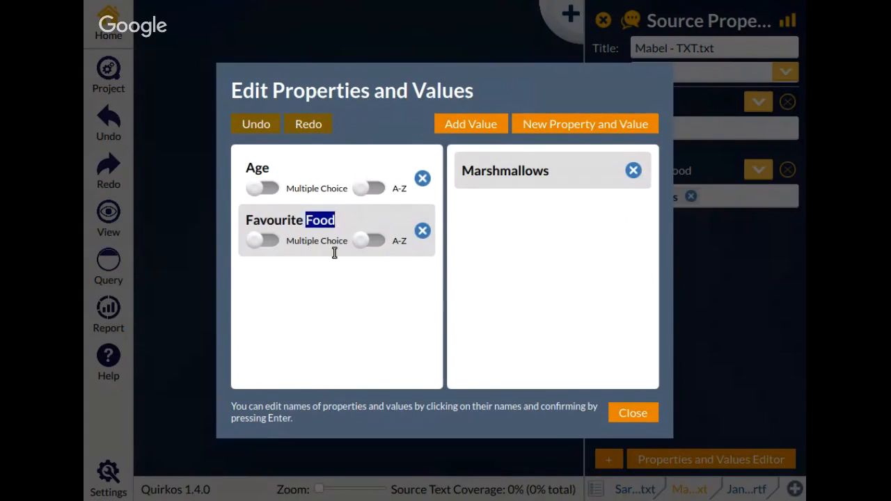
type("Cuisine")
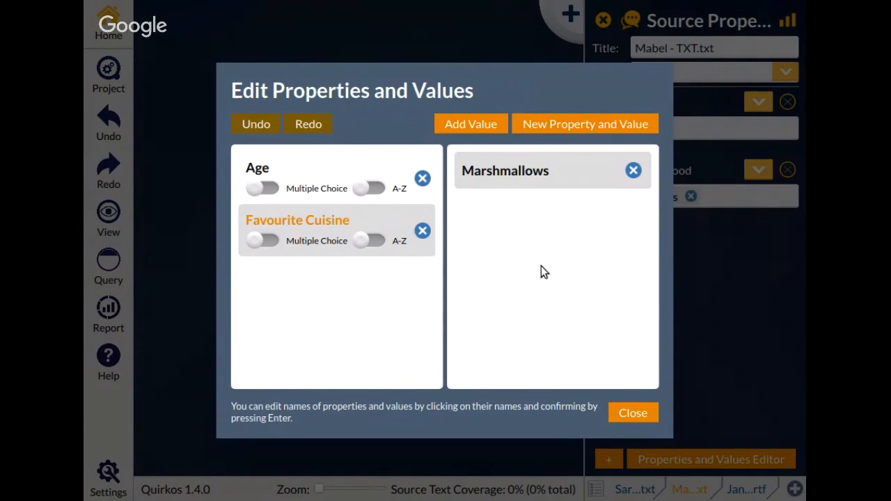
Try spelling the Marshmallows value as Marsh-mallows and sorting the Favourite Cuisine values alphabetically.
left_click(506, 198)
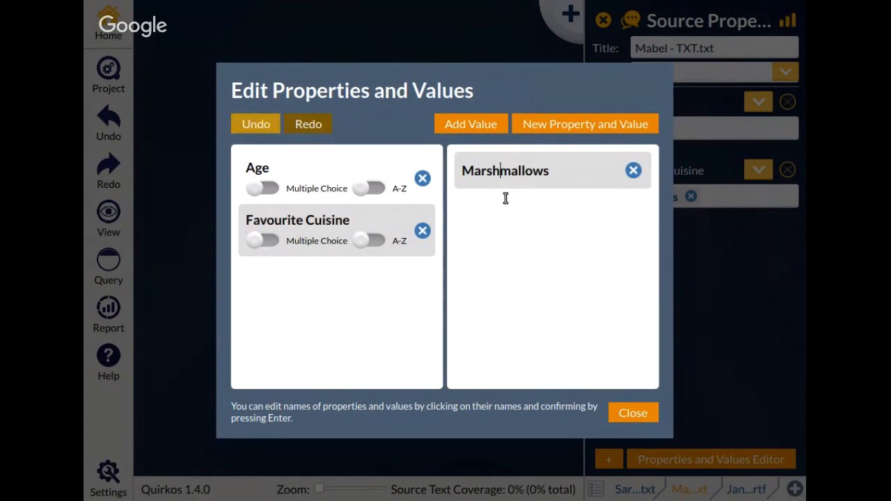
type("-")
key("Return")
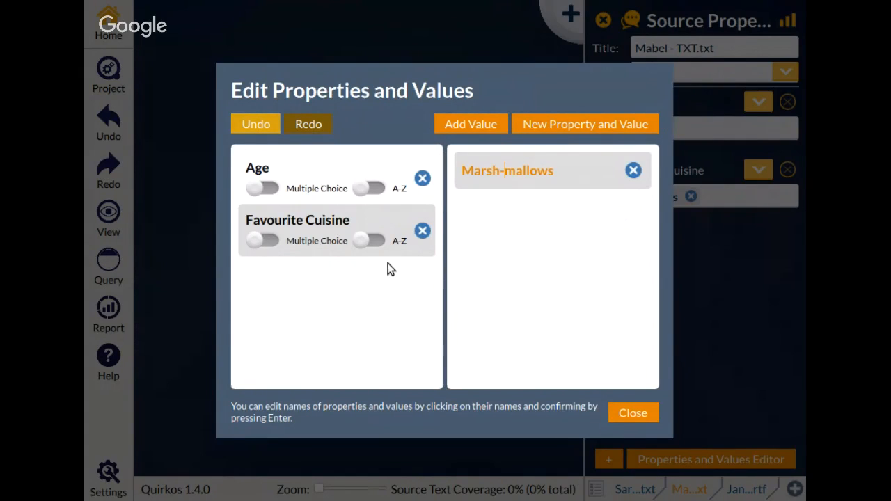
left_click(372, 241)
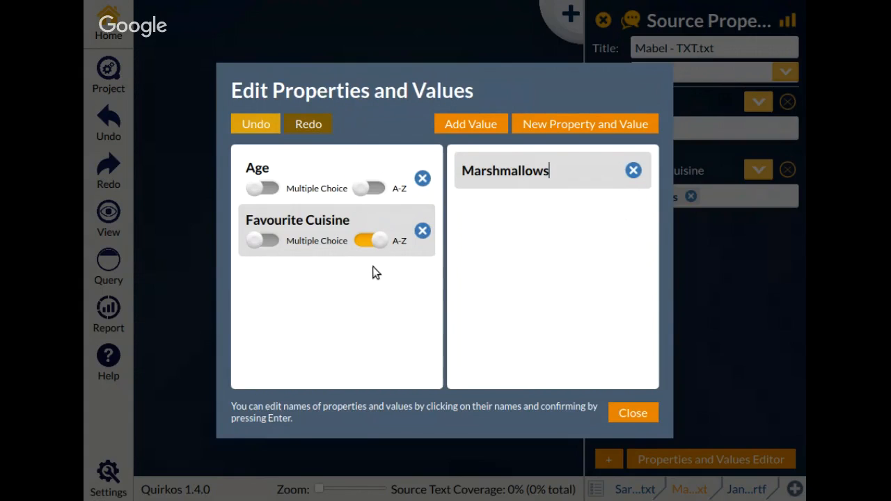
Add the values Curry and Chocolate to the Favourite Cuisine property.
left_click(488, 131)
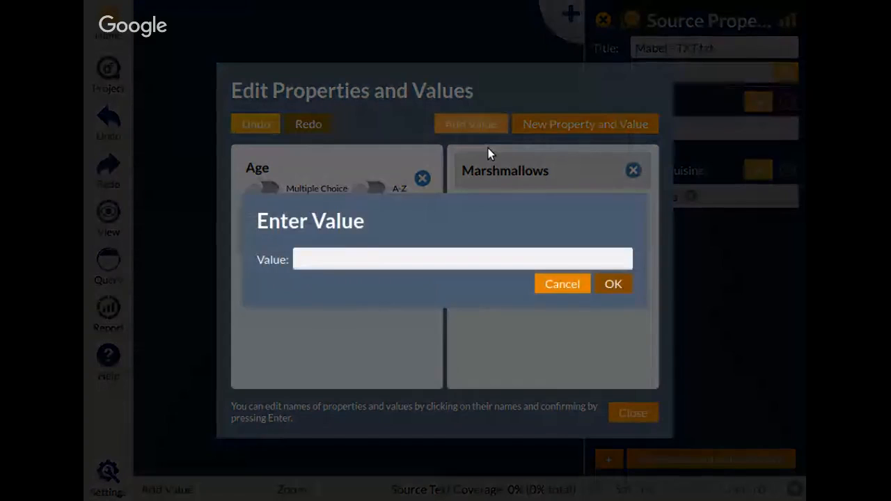
type("Curr")
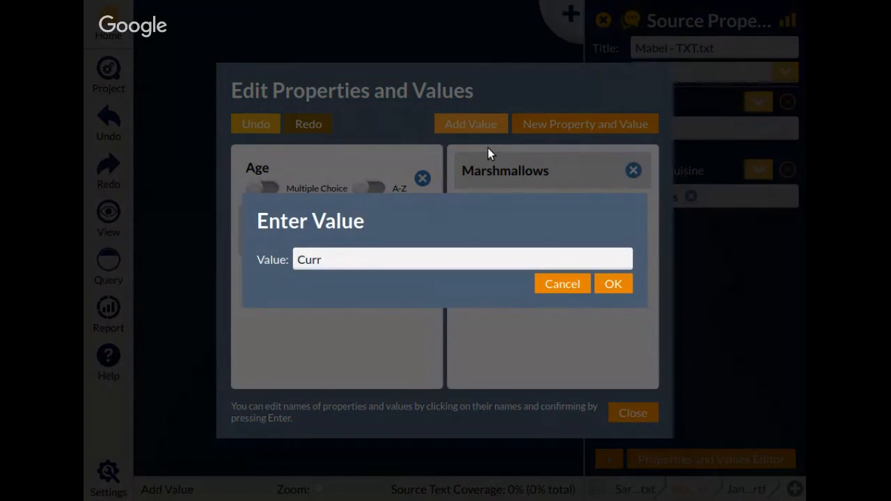
type("y")
key("Return")
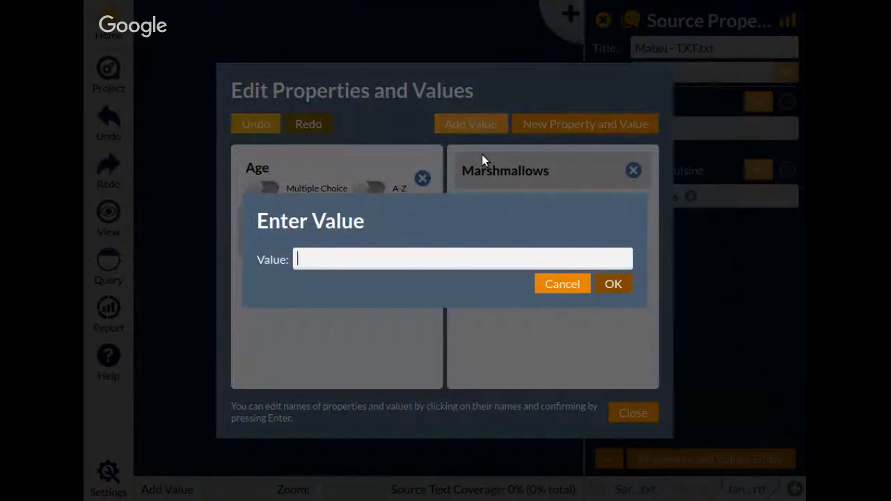
type("Chocola")
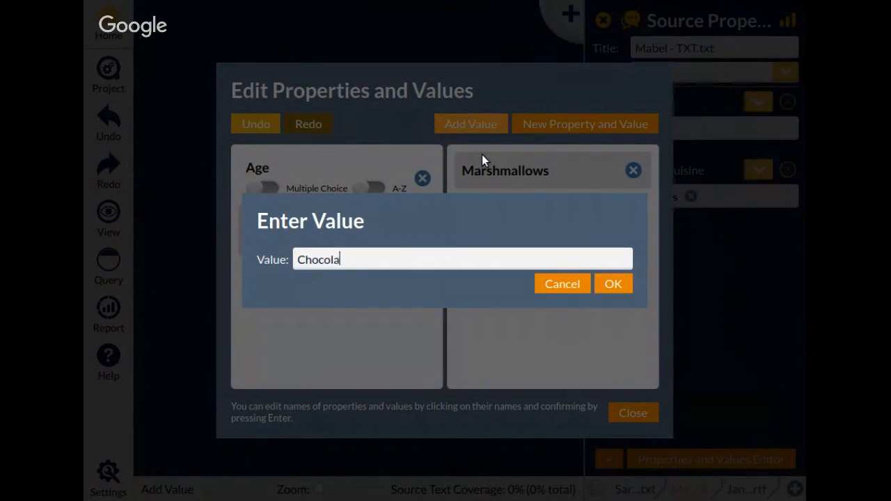
type("te")
key("Return")
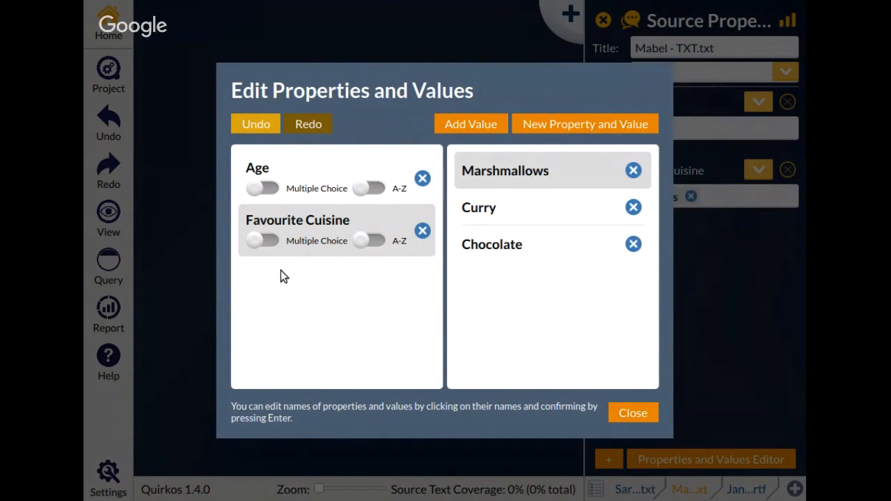
Make Favourite Cuisine a multiple-choice property and assign Chocolate as an additional value to the source Mabel - TXT.txt.
left_click(265, 241)
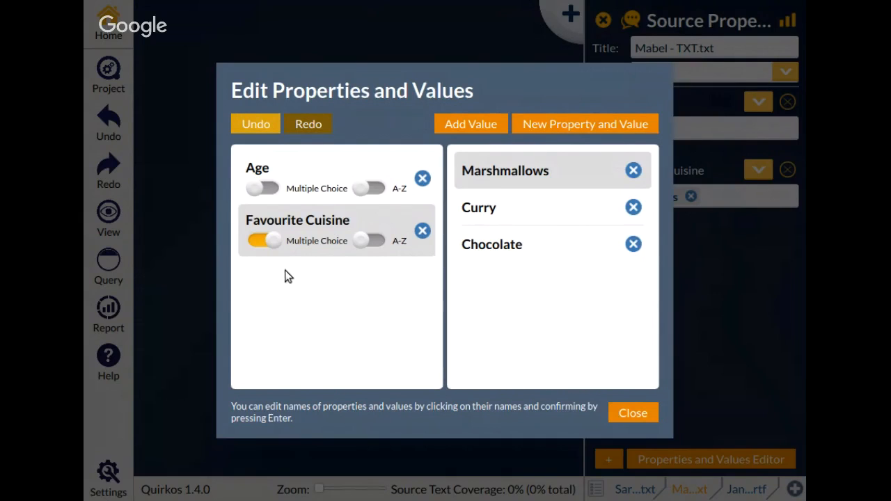
left_click(345, 199)
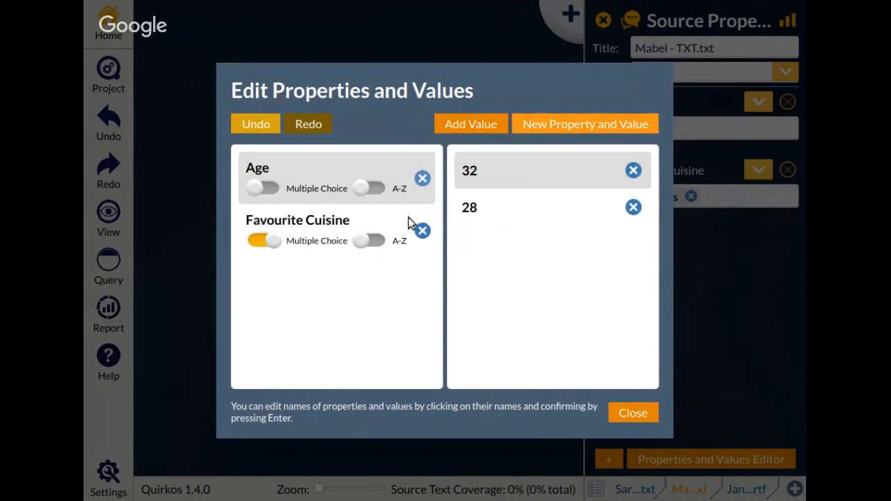
left_click(390, 255)
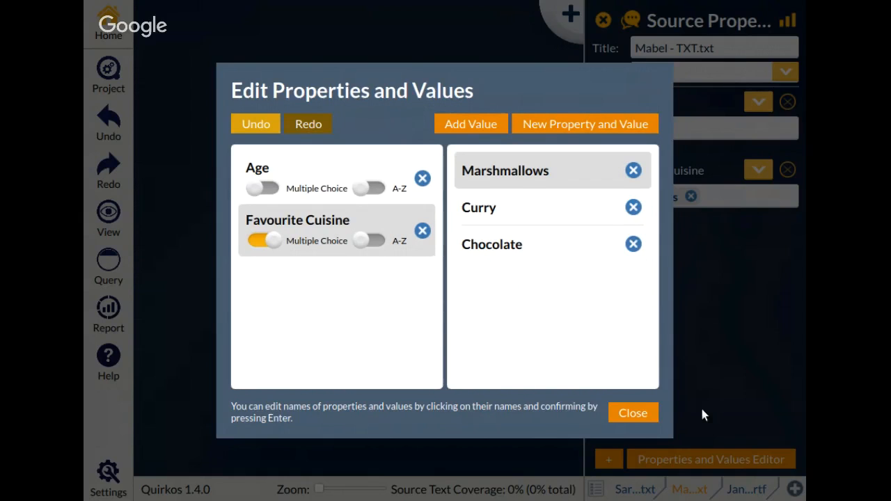
left_click(651, 441)
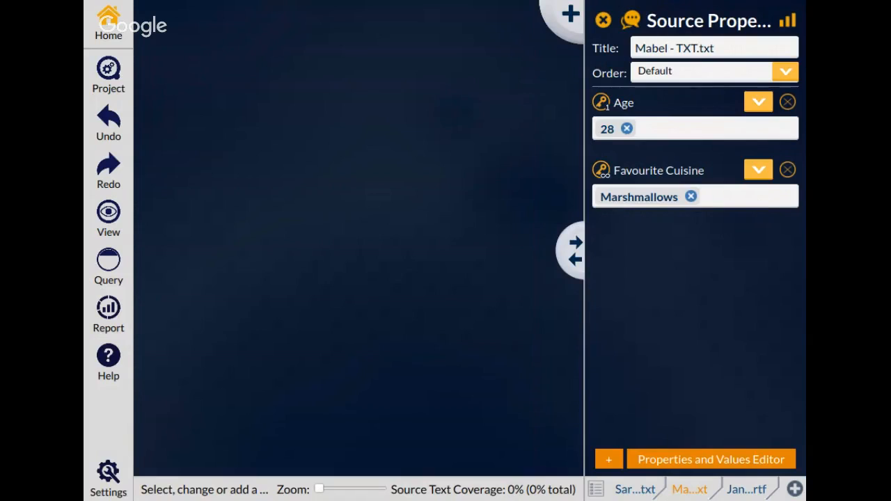
left_click(775, 268)
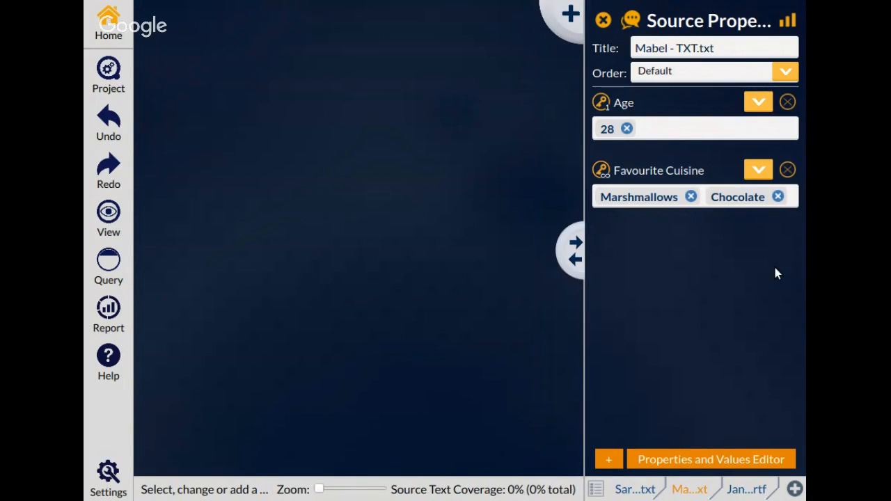
Set the Age of the source Sara - TXT.txt to 28 and its Favourite Cuisine to Curry only.
left_click(647, 489)
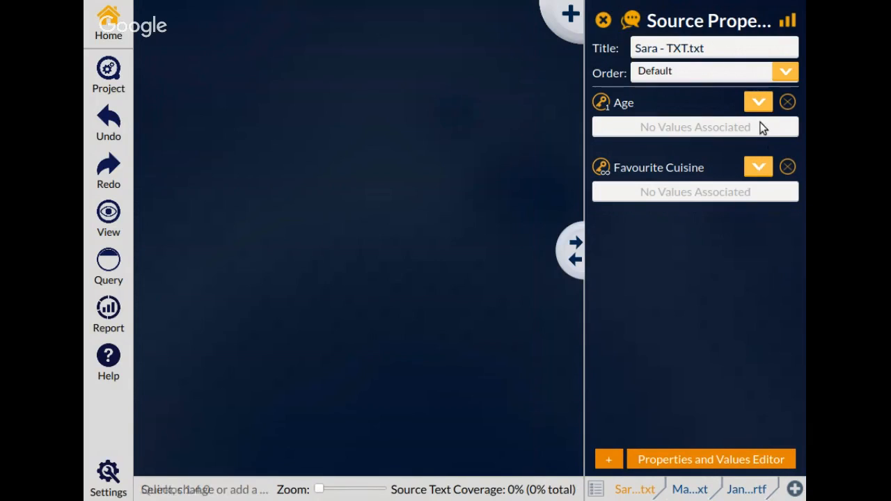
left_click(764, 177)
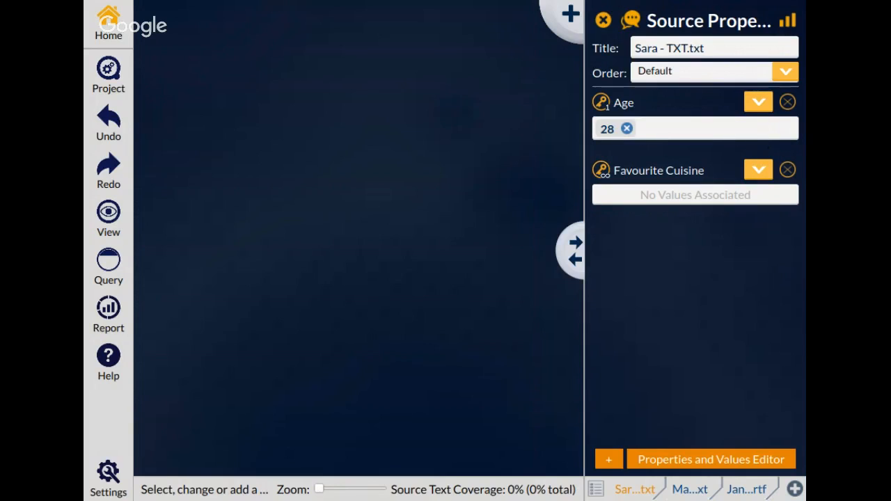
left_click(784, 256)
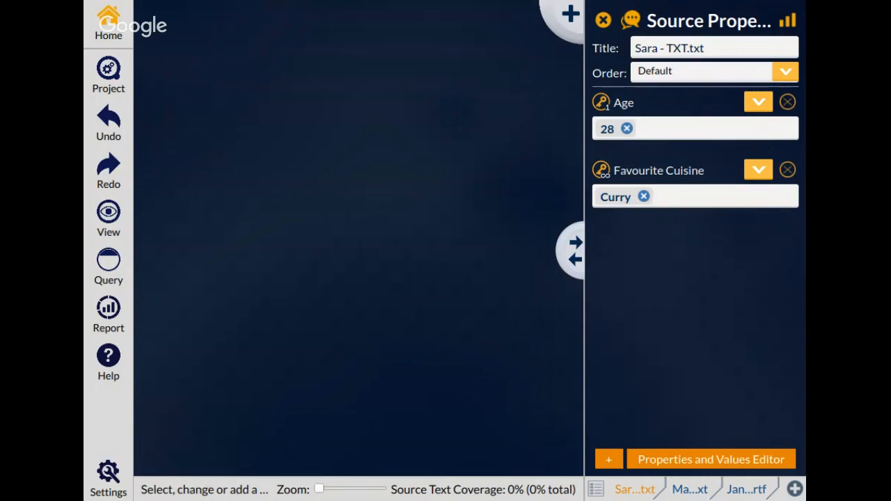
left_click(772, 230)
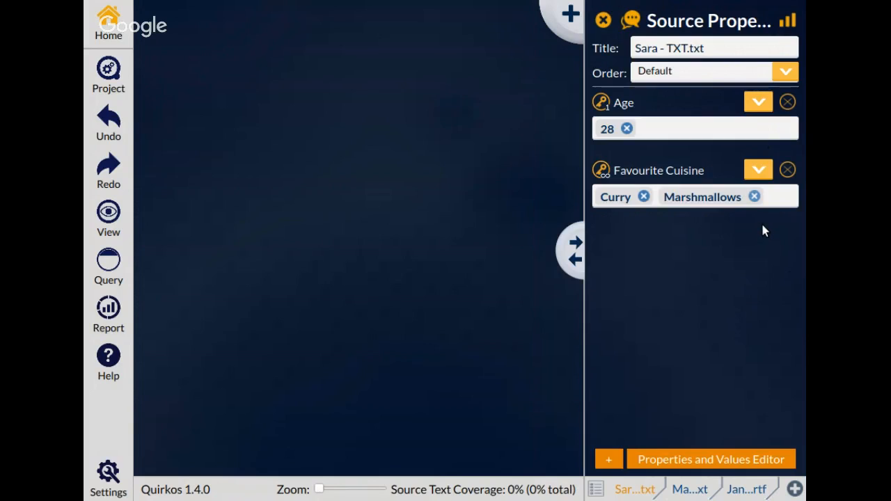
left_click(755, 197)
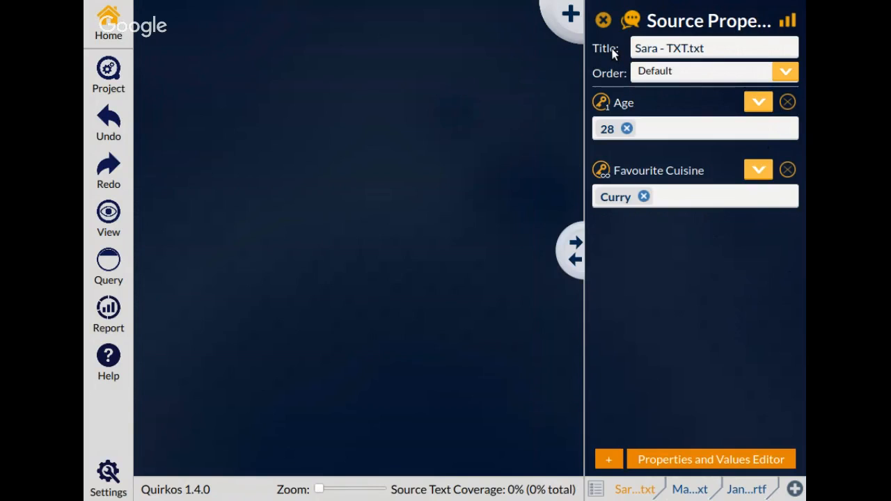
Leave the source properties and look through the texts of the Sara and Mabel sources.
key("Escape")
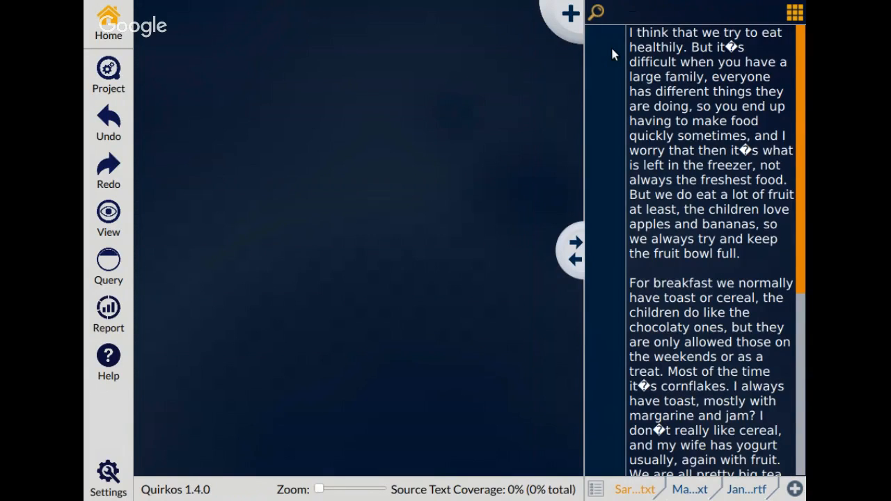
scroll(766, 202, "down", 7)
scroll(766, 201, "up", 7)
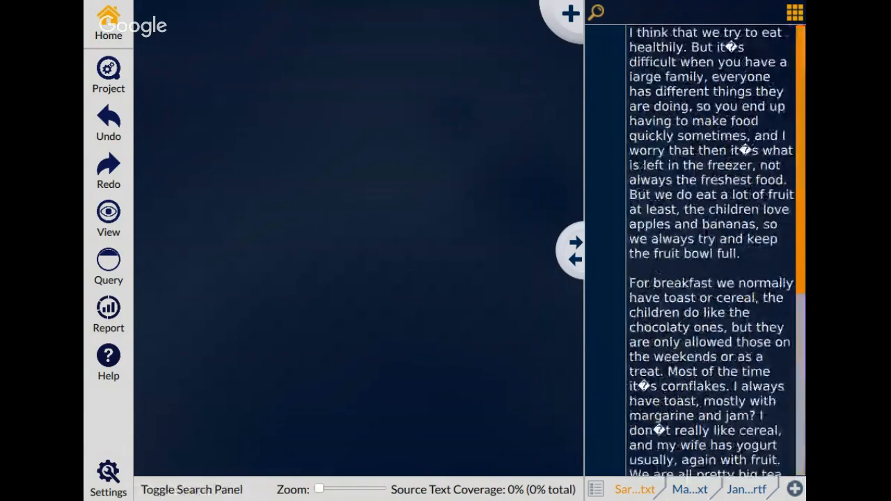
left_click(690, 490)
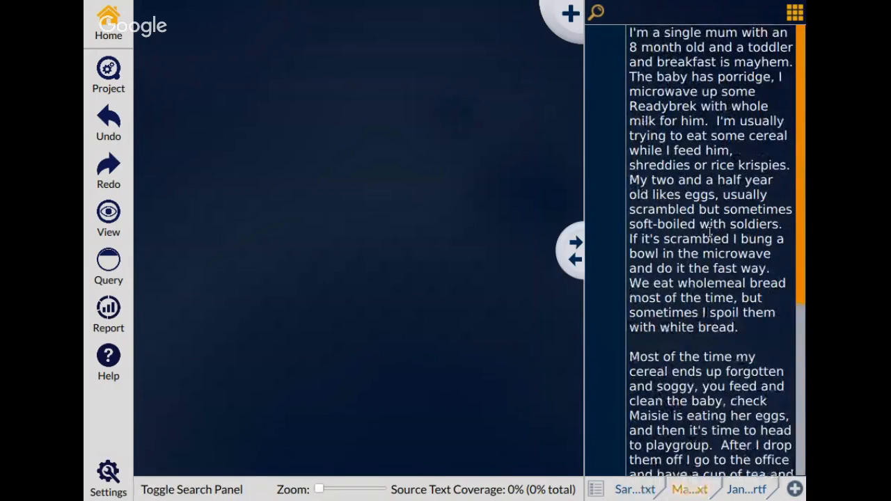
scroll(709, 232, "down", 6)
scroll(710, 232, "up", 6)
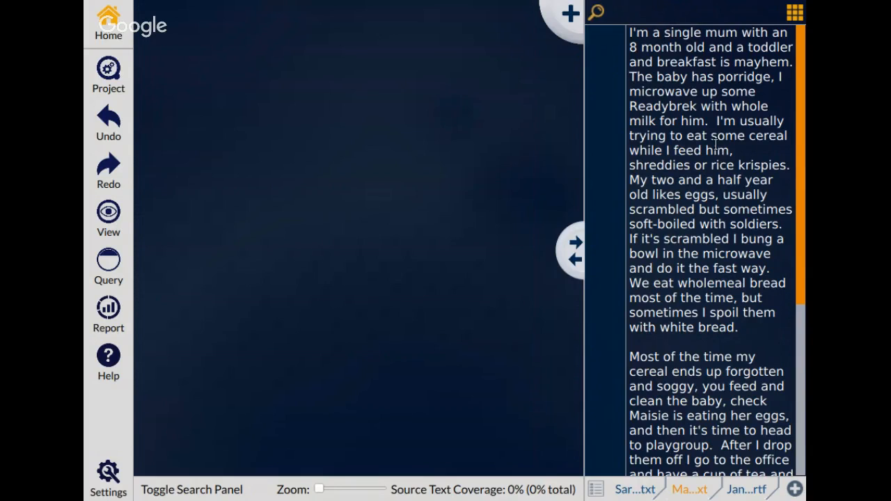
Create a new quirk titled Porridge on the canvas, keeping its yellow colour.
left_click(573, 40)
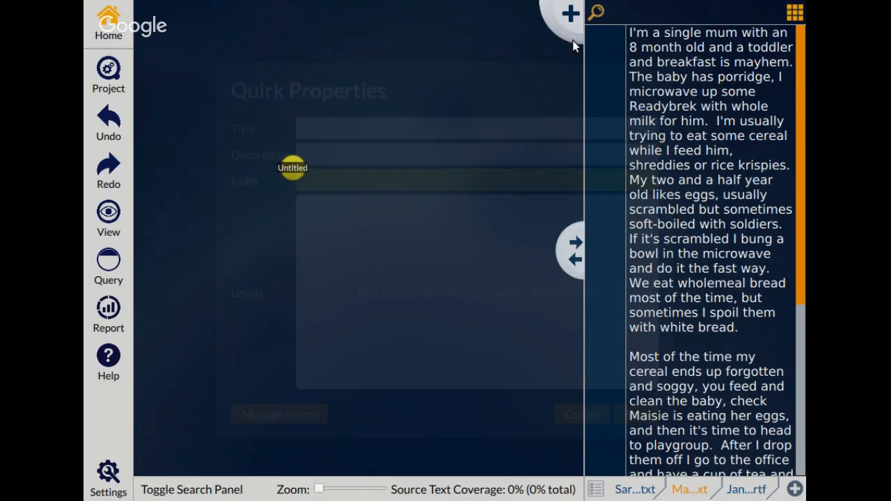
type("P")
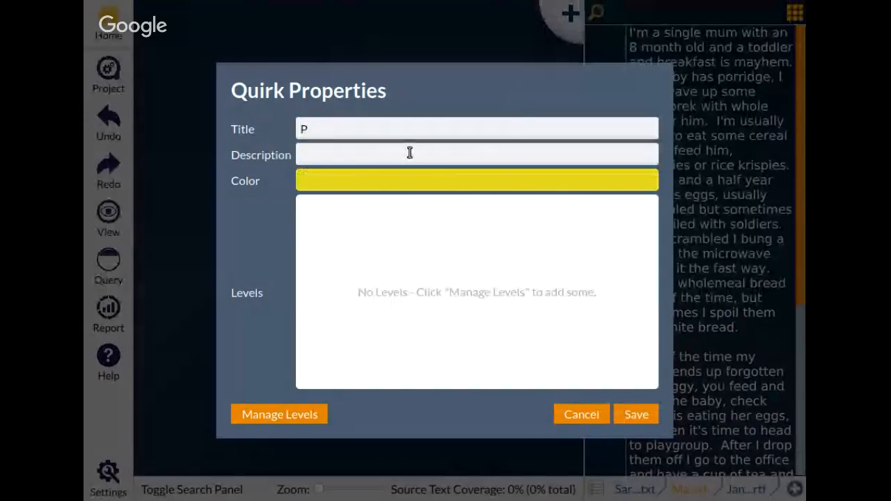
type("orridge")
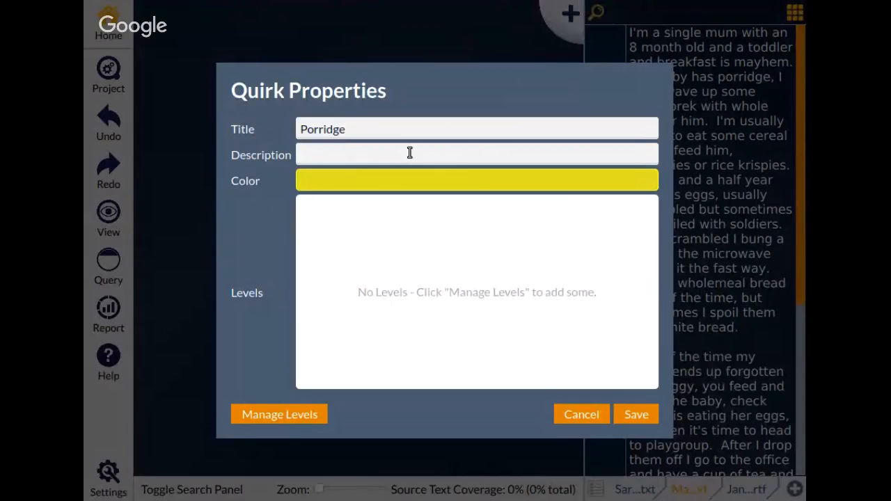
left_click(408, 156)
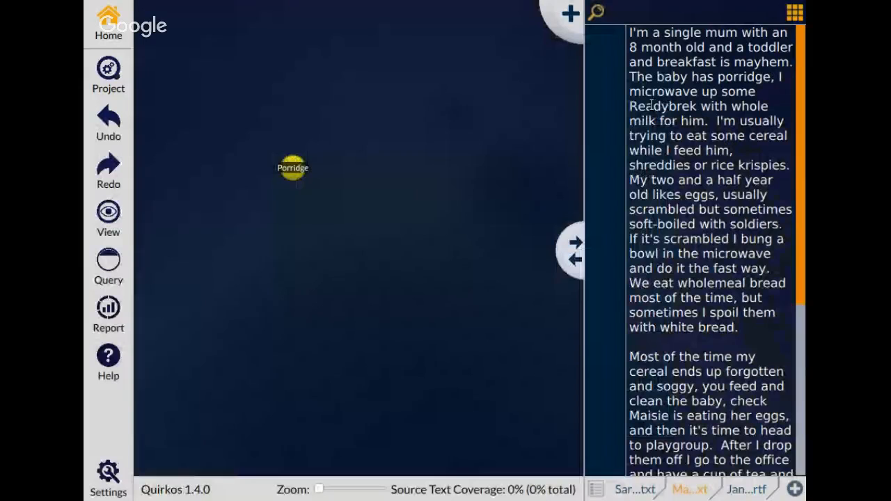
Code the Mabel passage from "The baby has porridge" to "milk for him." to the Porridge quirk.
left_click_drag(630, 76, 712, 122)
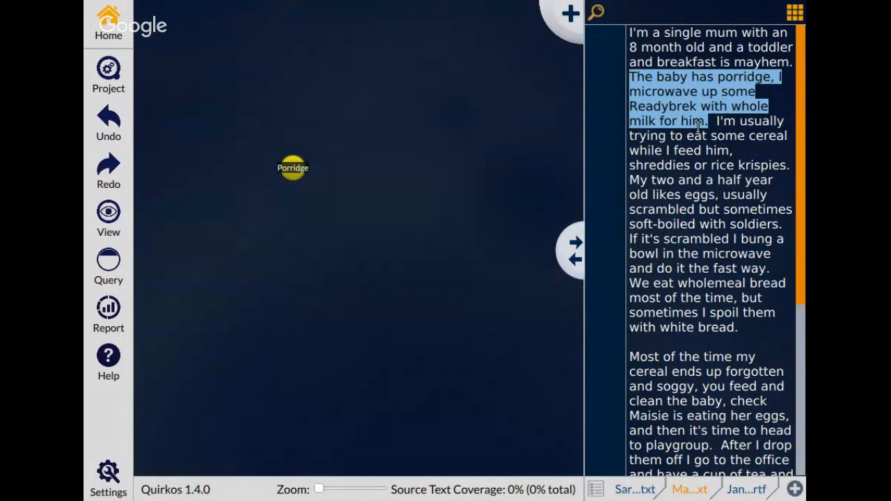
left_click_drag(699, 124, 279, 199)
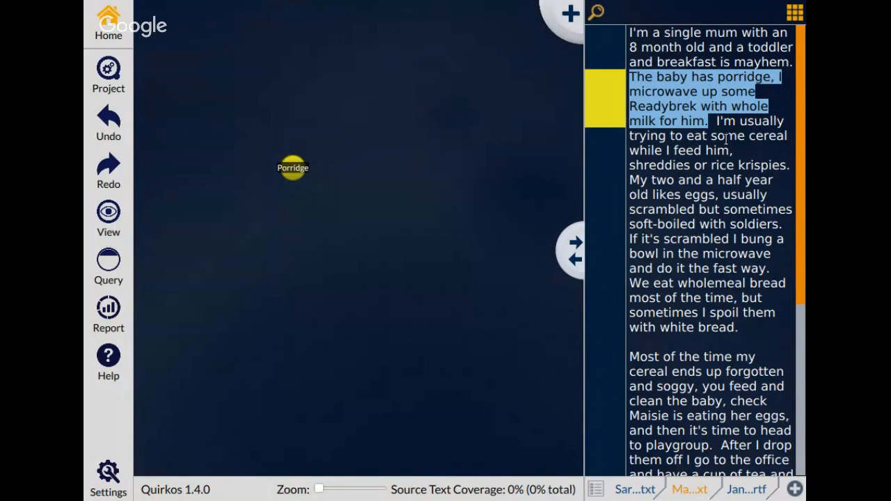
Undo the Porridge coding of the Mabel passage and redo it.
left_click(739, 216)
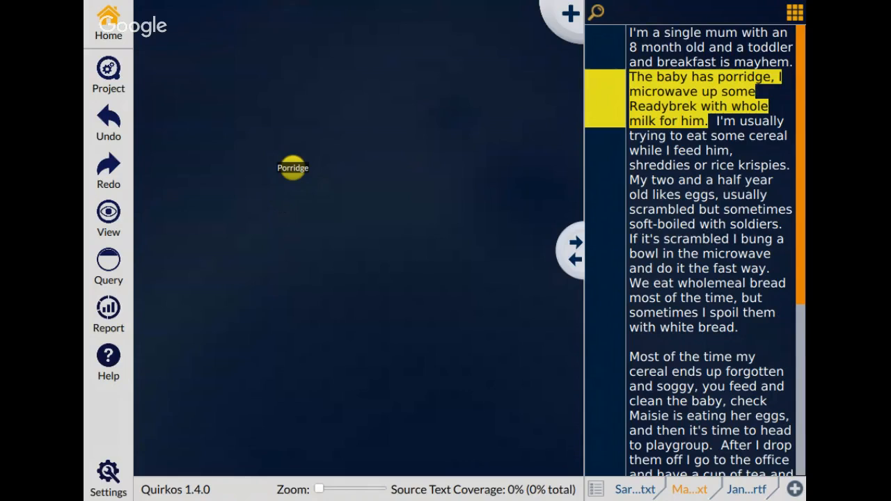
left_click(636, 132)
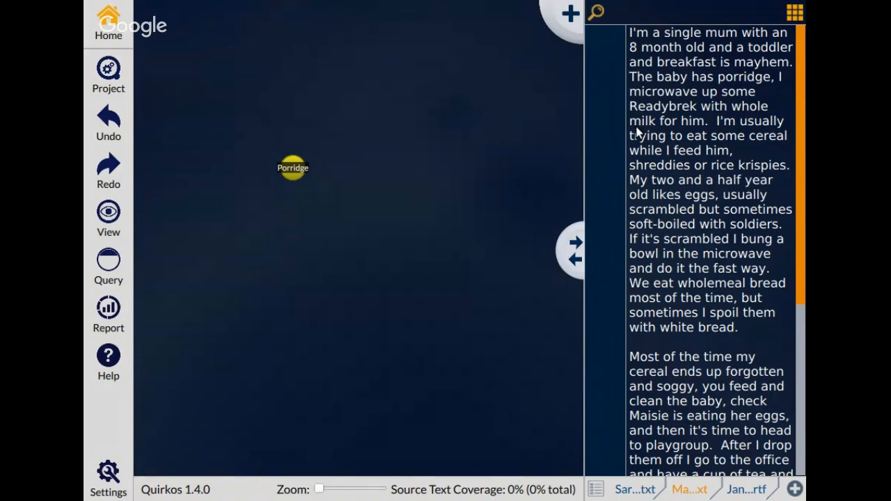
left_click(119, 171)
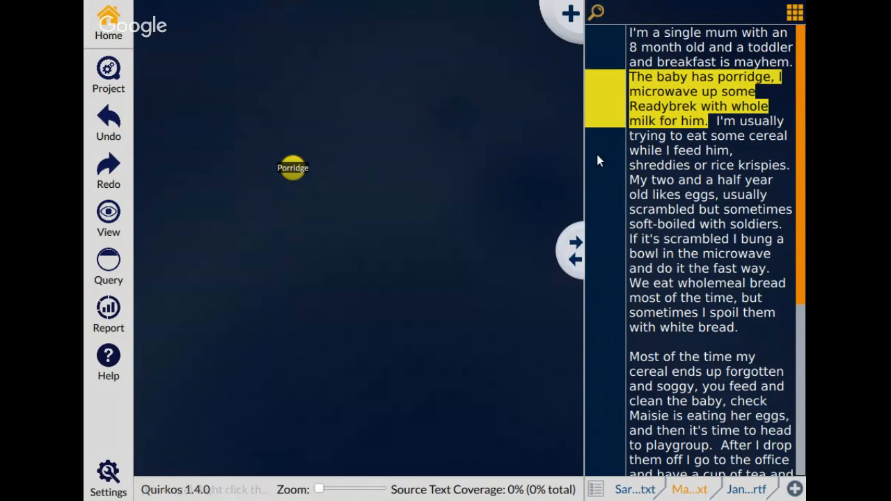
Create a new quirk titled Bread on the canvas, keeping its green colour.
left_click(569, 47)
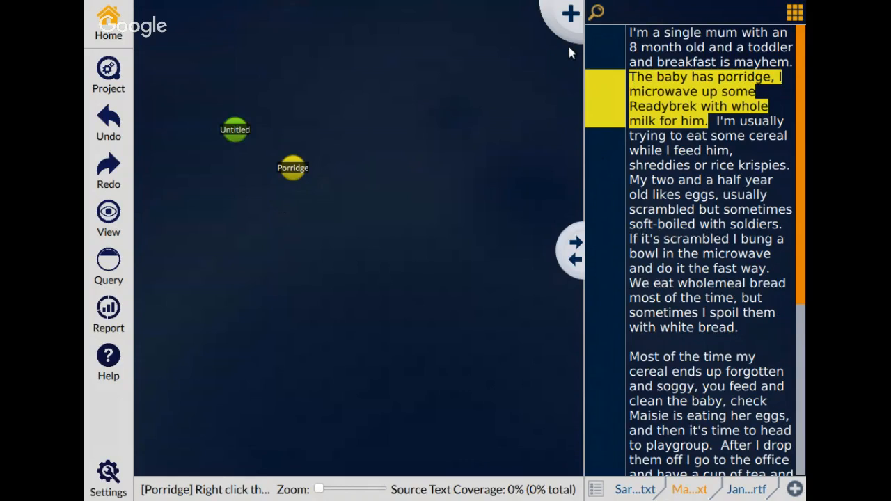
type("Bread")
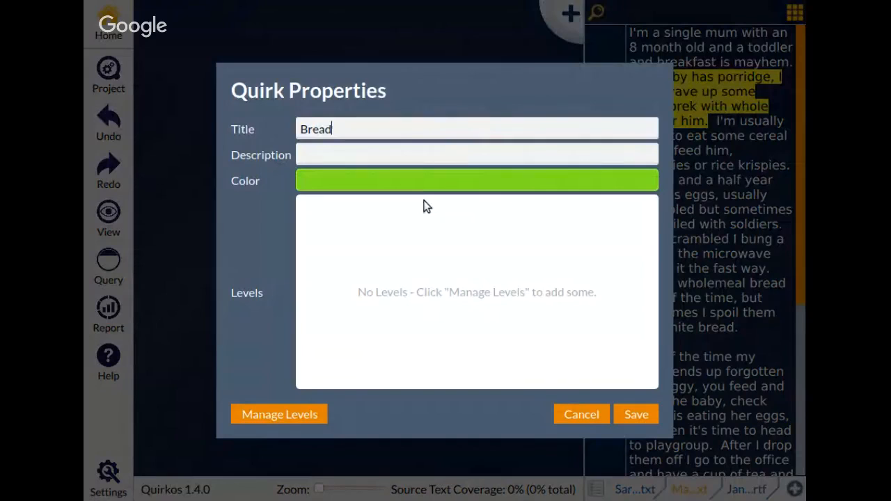
left_click(638, 420)
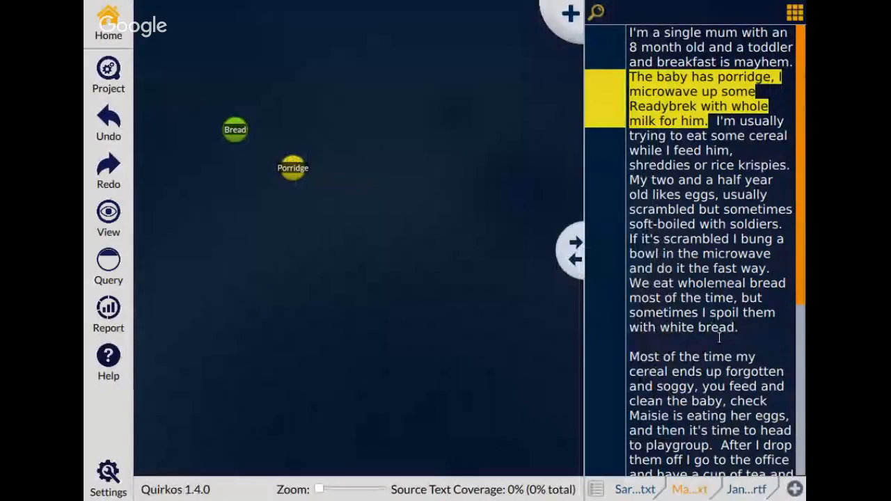
Code the Mabel passage from "We eat wholemeal bread" to "with white bread." to the Bread quirk, and move Porridge farther from Bread.
left_click_drag(629, 283, 486, 225)
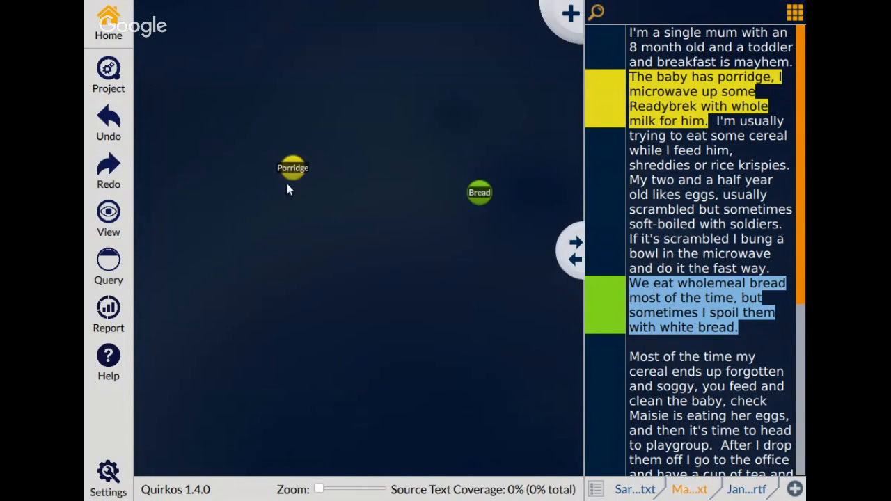
left_click_drag(287, 185, 236, 256)
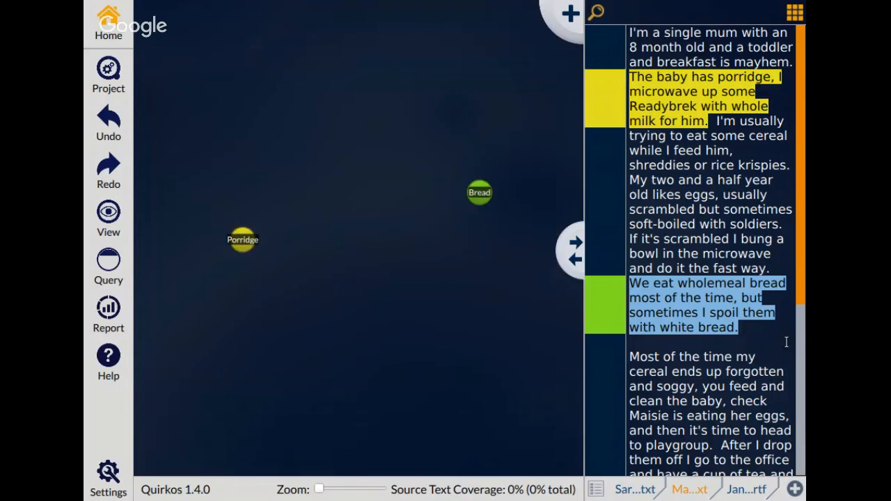
left_click(786, 342)
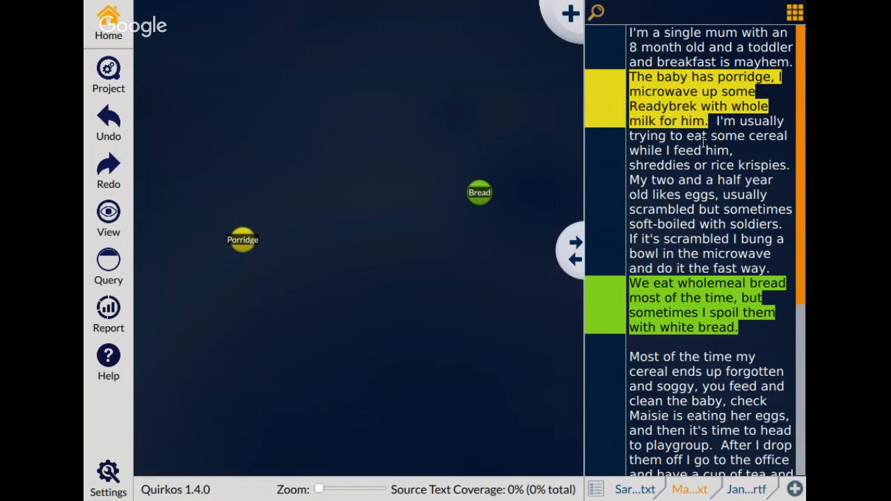
left_click(690, 328)
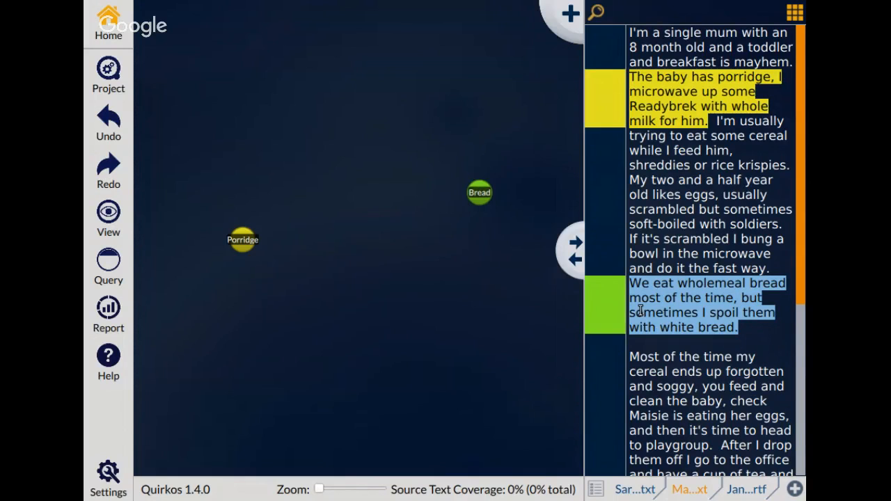
left_click_drag(641, 310, 725, 352)
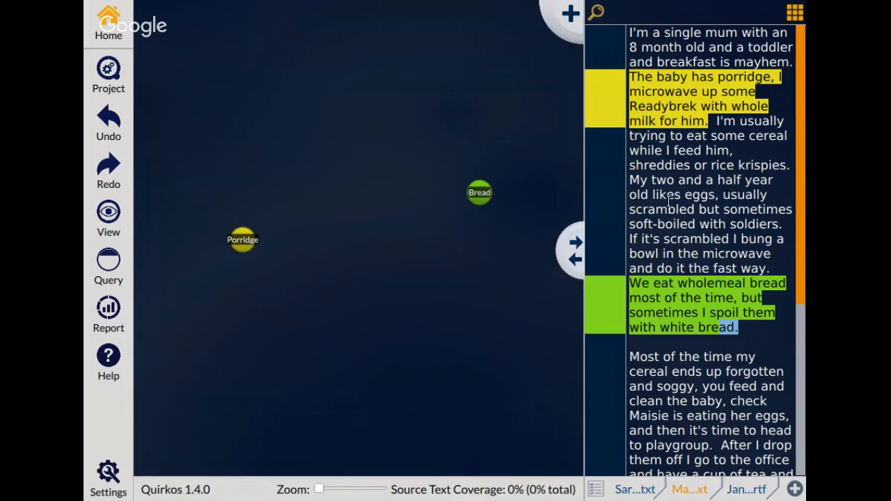
left_click(682, 243)
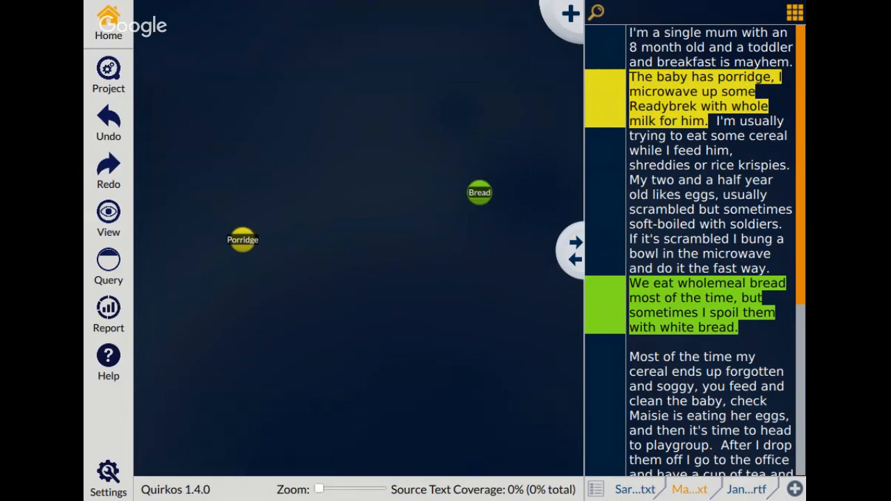
Create a dark red quirk titled Wholemeal Bread and group it under the Bread quirk.
left_click(427, 298)
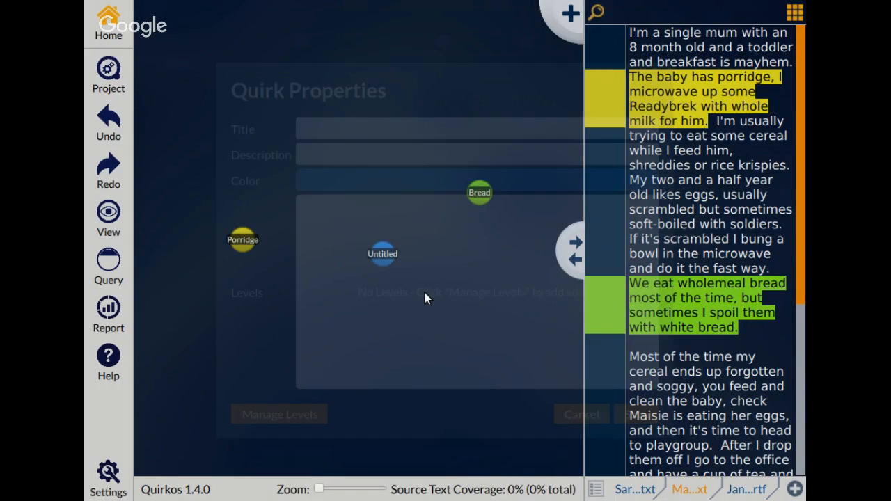
type("Wholem")
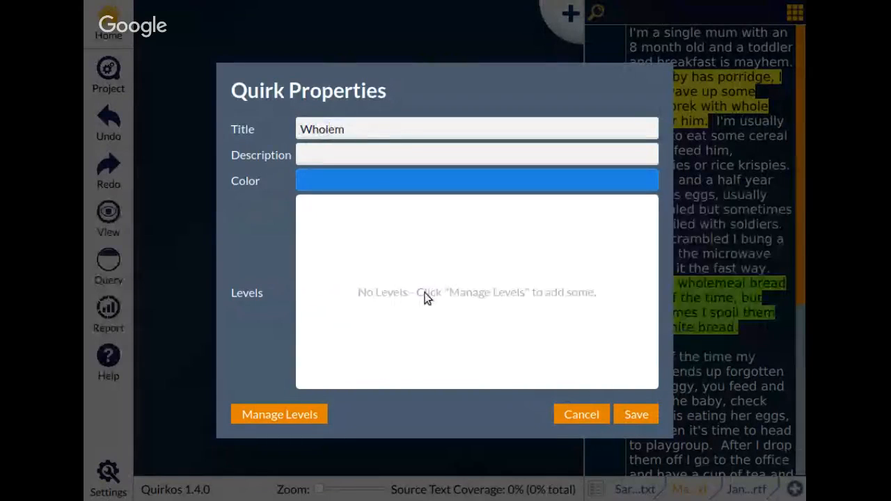
type("eal Bread")
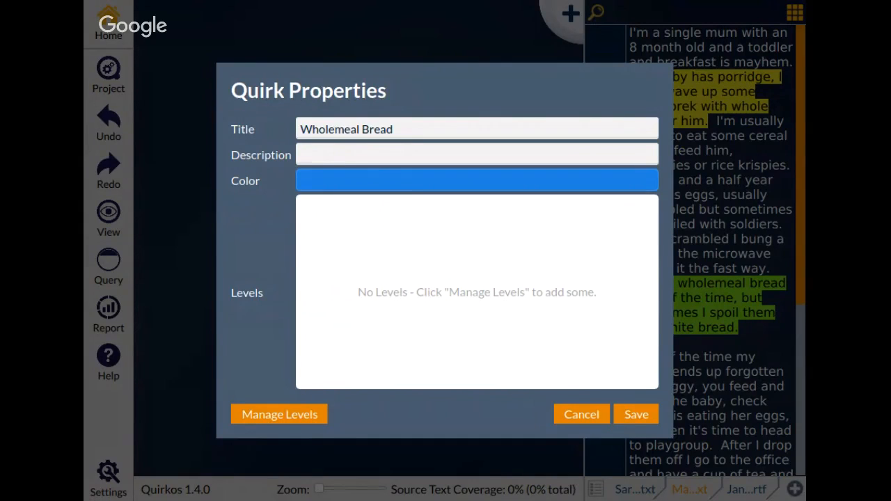
left_click(685, 417)
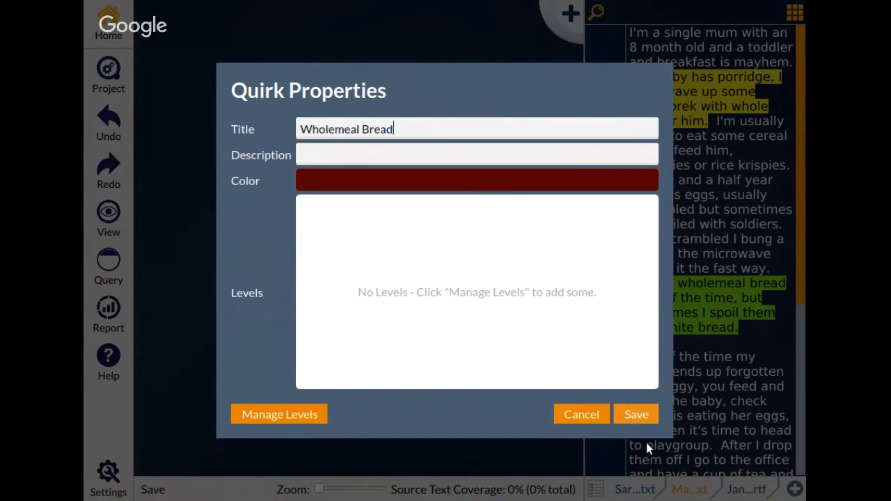
left_click(638, 417)
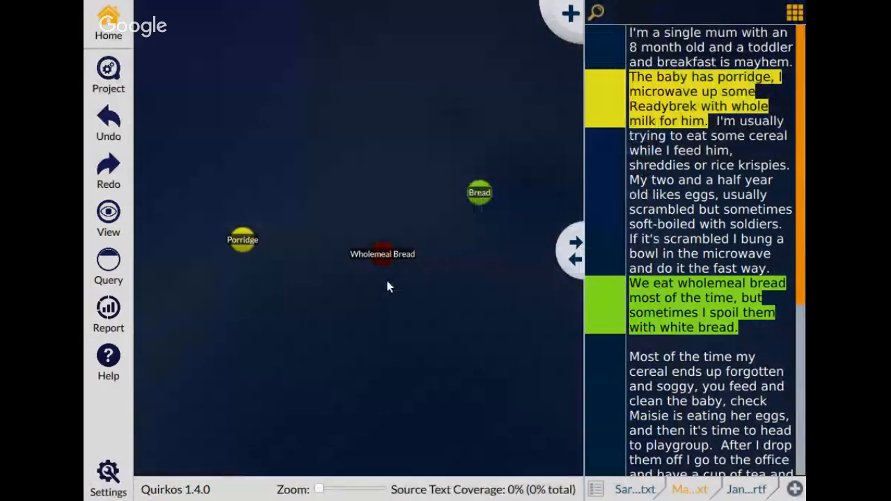
left_click_drag(388, 285, 485, 220)
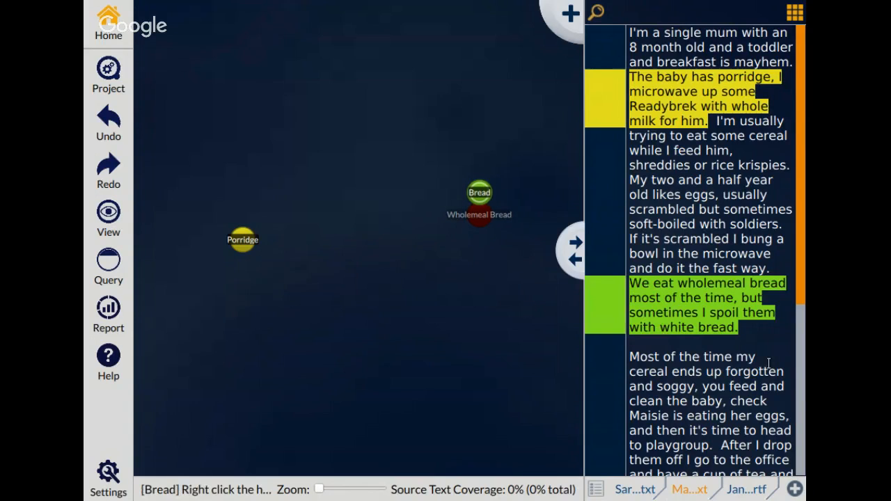
Create a white quirk titled White bread from the passage "sometimes I spoil them with white bread." and group it under Bread.
left_click_drag(753, 359, 567, 46)
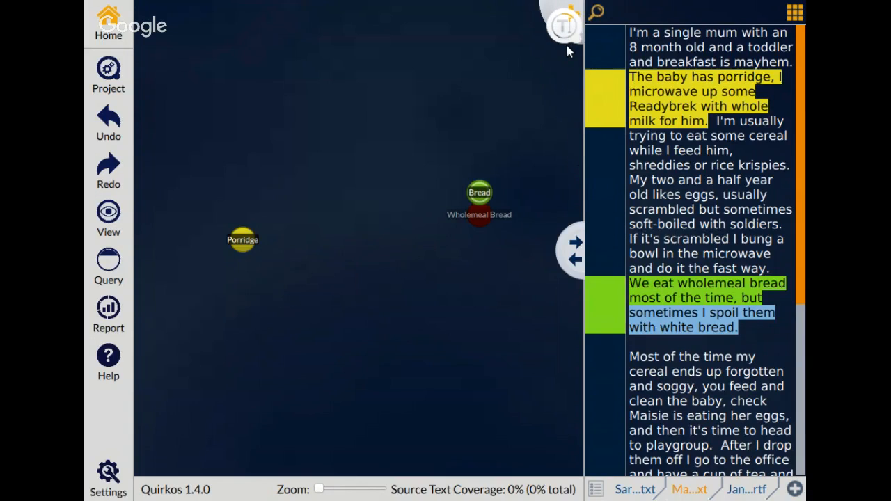
left_click_drag(567, 46, 567, 45)
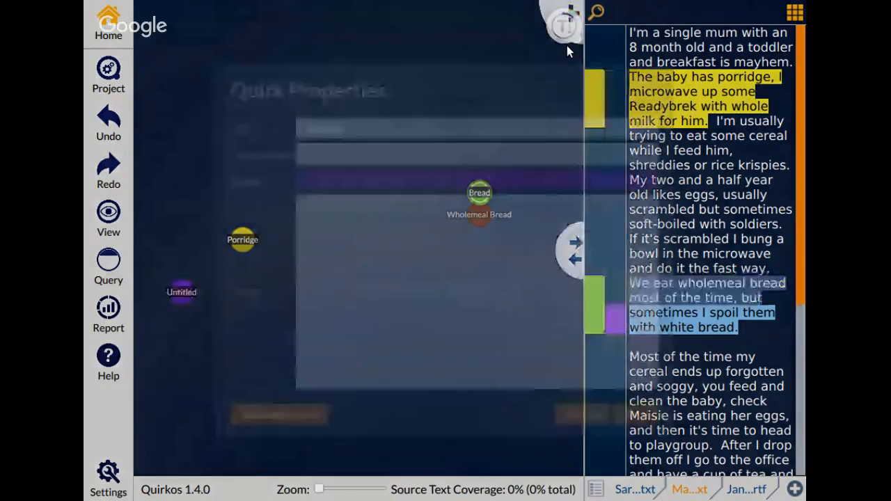
type("White bread")
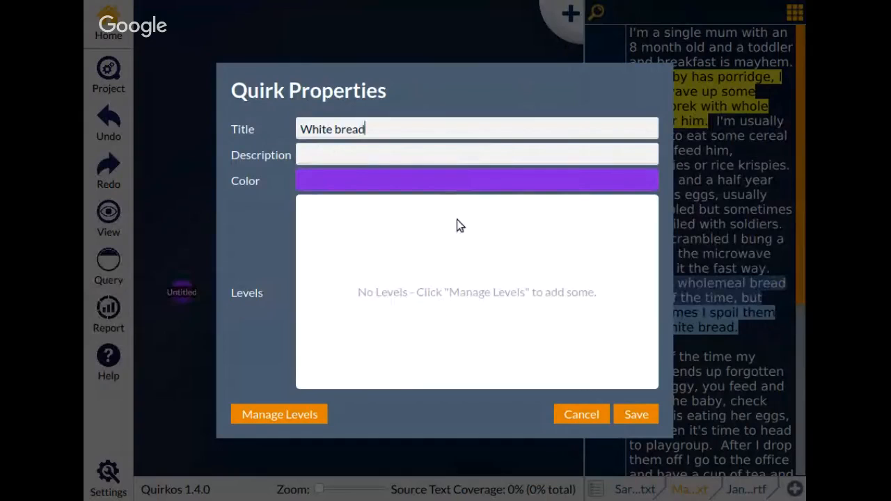
left_click(710, 448)
left_click(647, 444)
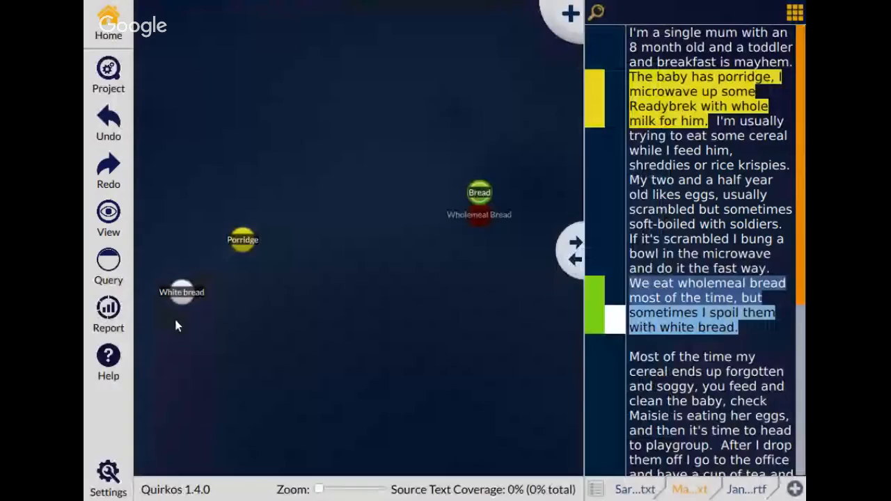
left_click_drag(175, 320, 483, 226)
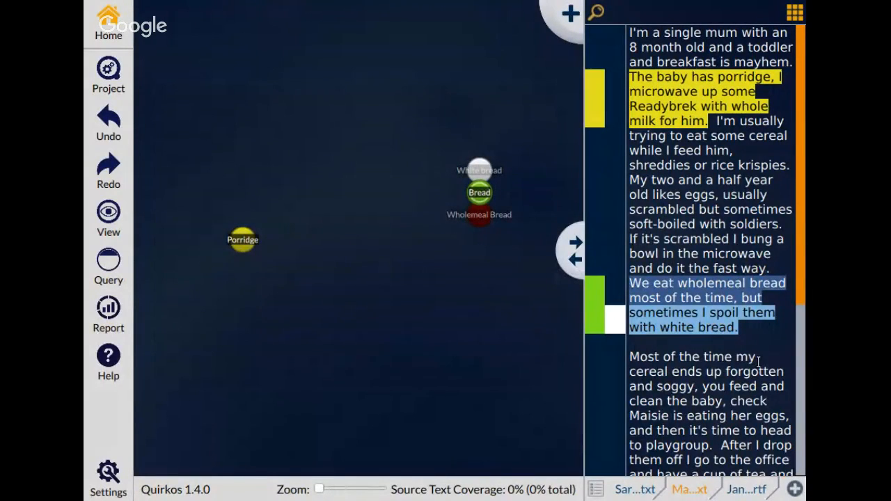
Code the passage "We eat wholemeal bread most of the time, but" to the Wholemeal Bread quirk.
left_click_drag(769, 329, 630, 284)
left_click_drag(680, 314, 479, 231)
left_click_drag(474, 226, 473, 252)
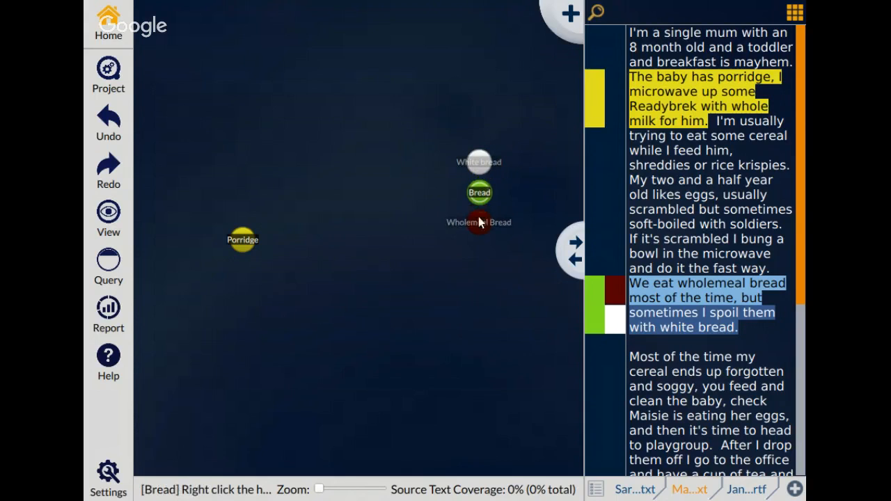
Move the Bread group closer to Porridge, then take Wholemeal Bread out of the group and put it back under Bread.
left_click_drag(489, 219, 390, 232)
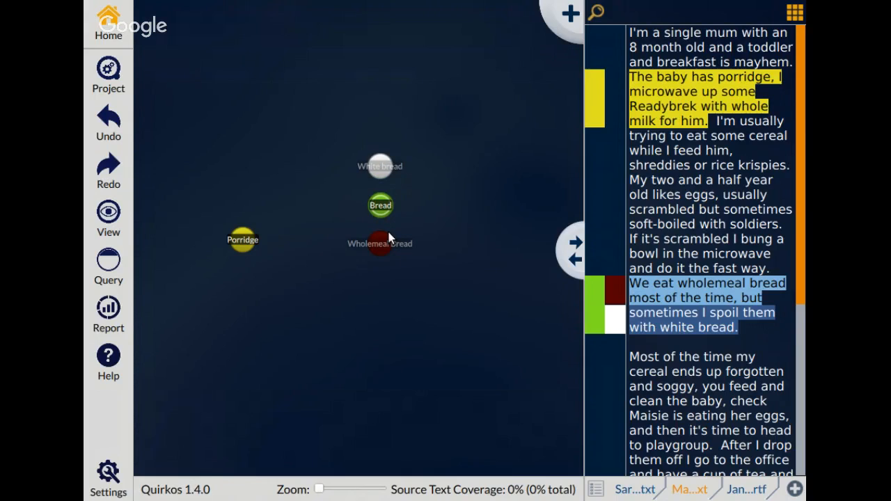
left_click_drag(388, 256, 494, 322)
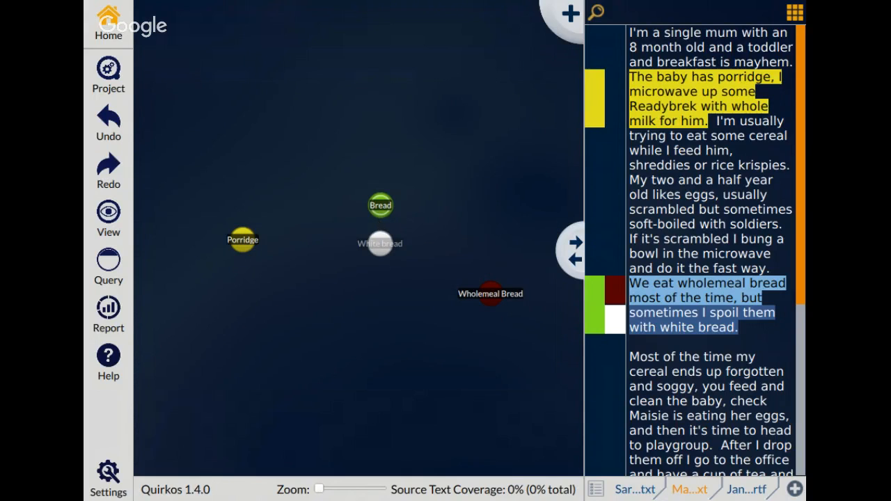
left_click_drag(491, 294, 392, 231)
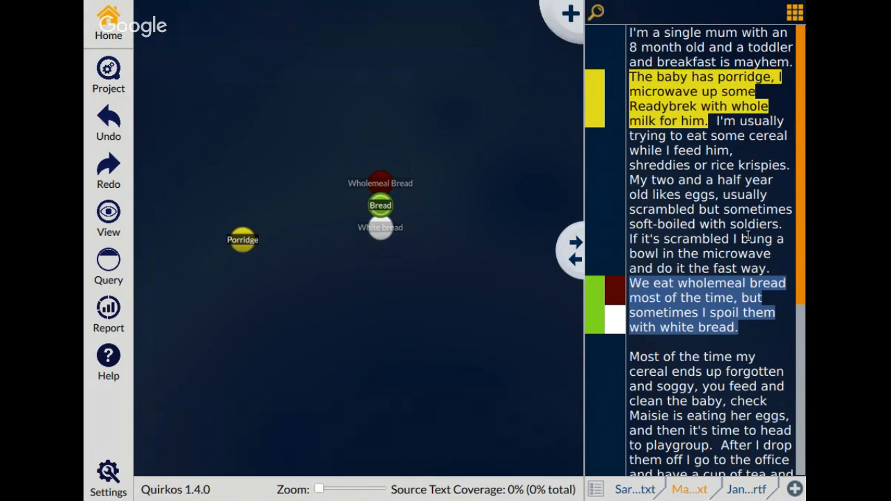
Code the rtf source's passages starting "The kind of muesli", "fruit with it" and "Well, I'll" to Porridge, and move the Bread group farther from it.
scroll(749, 237, "down", 6)
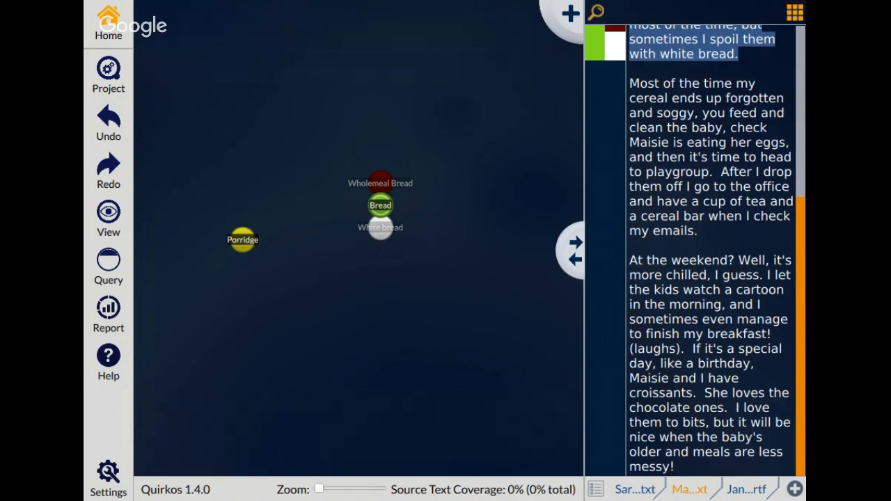
left_click(747, 490)
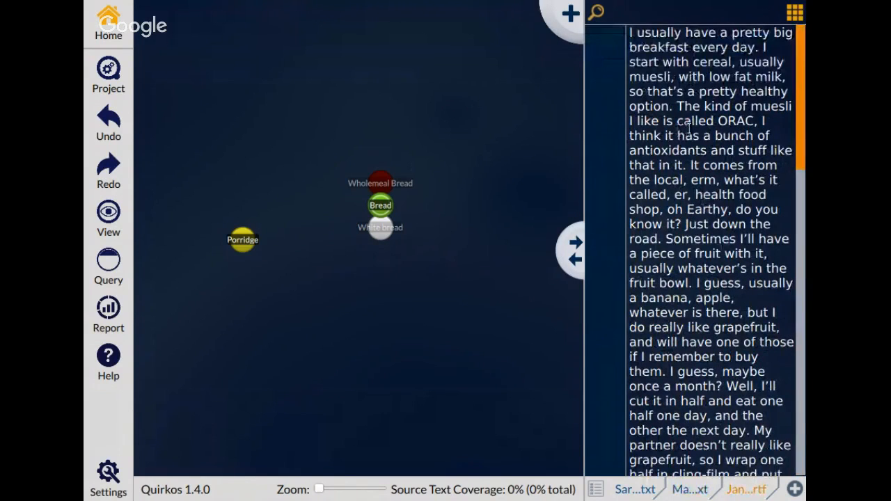
left_click_drag(677, 105, 229, 274)
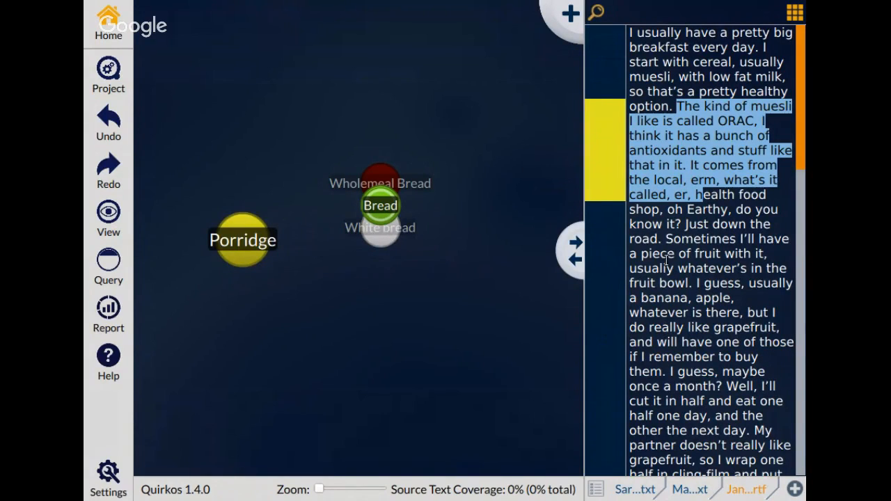
left_click_drag(695, 254, 250, 281)
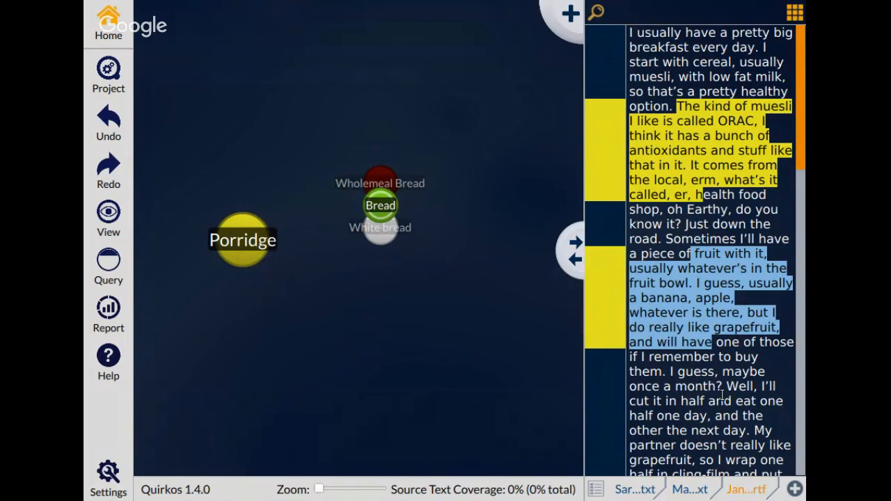
left_click_drag(724, 390, 713, 464)
left_click_drag(713, 464, 237, 259)
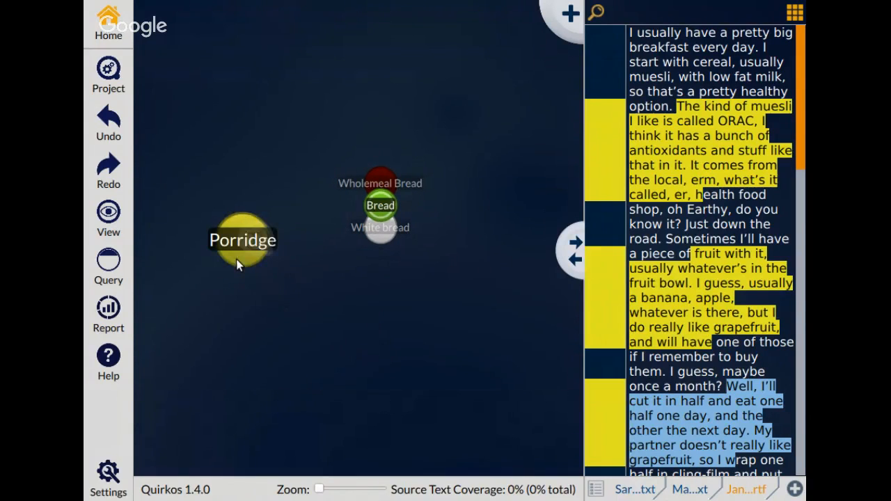
left_click(735, 315)
scroll(737, 314, "down", 5)
scroll(736, 315, "up", 2)
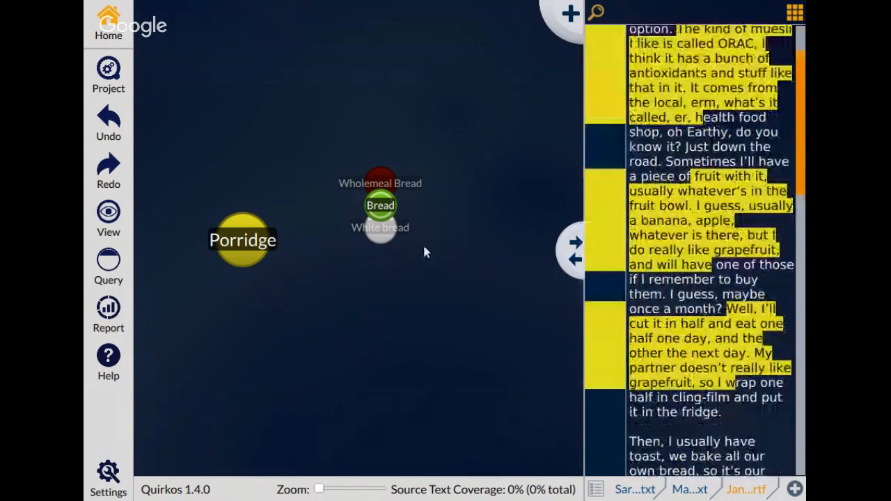
left_click_drag(382, 237, 445, 243)
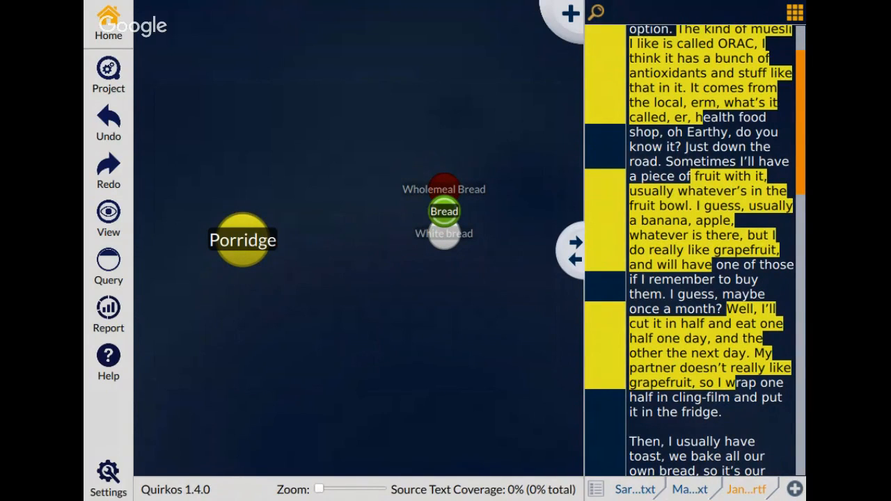
Open the already coded breakfast project from the recent project files.
left_click(109, 74)
left_click(153, 102)
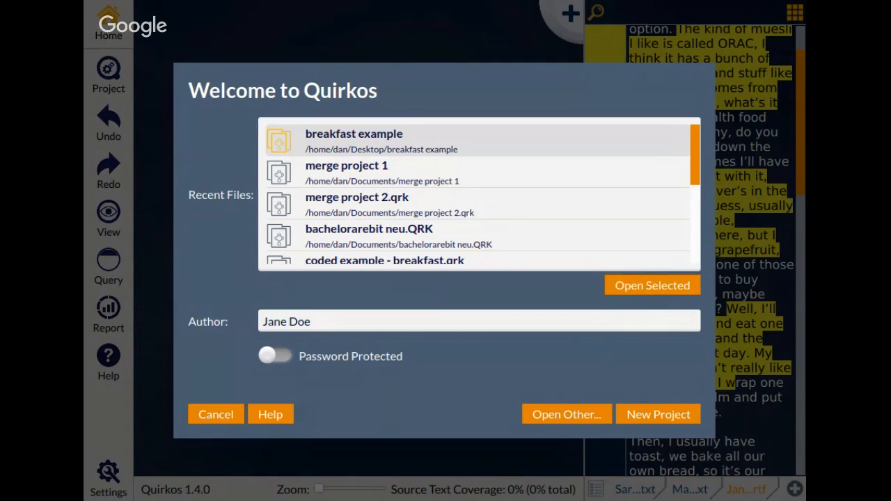
double_click(389, 170)
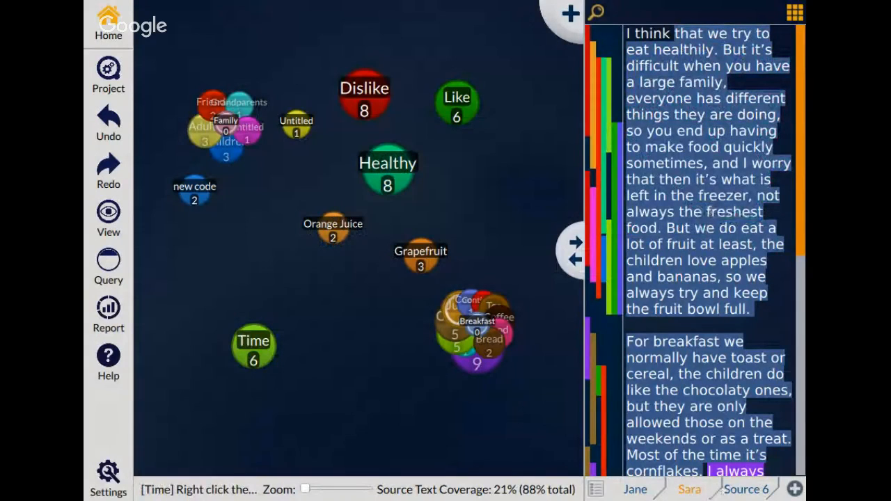
Show the source starting "I usually have a pretty big breakfast" and look through the list of all sources.
left_click(636, 489)
left_click(595, 490)
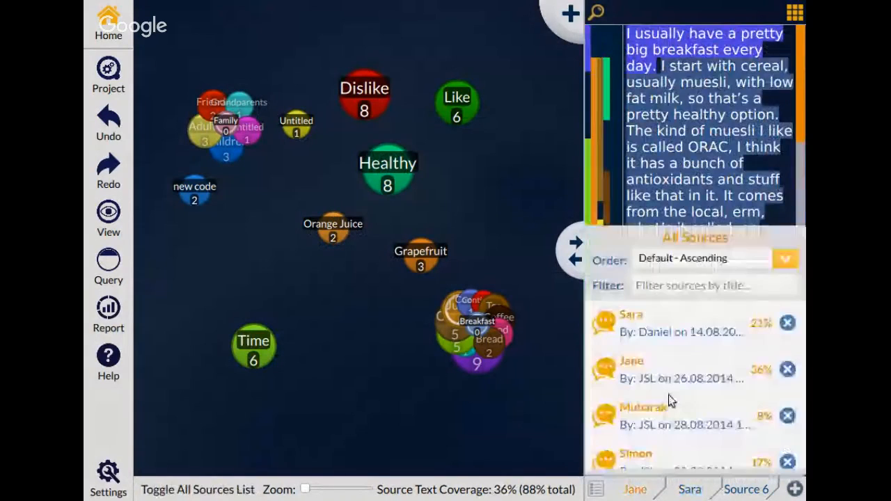
scroll(668, 438, "down", 2)
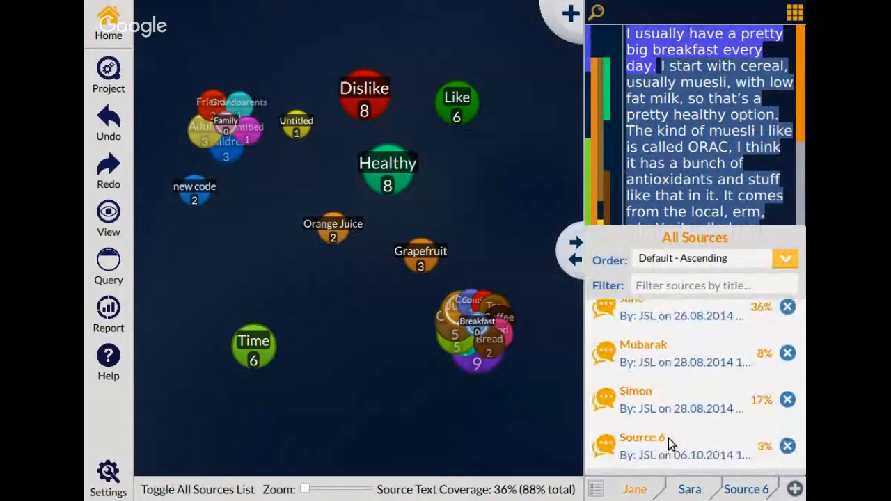
scroll(668, 438, "up", 2)
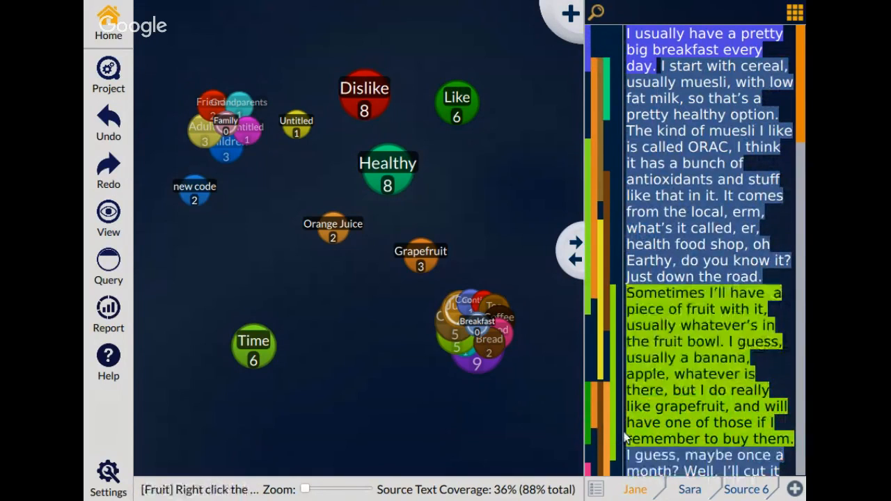
Rearrange the quirks by taking Diet out of the Breakfast group, nesting Orange Juice under Juice, and moving Healthy closer to Diet.
mouse_move(485, 351)
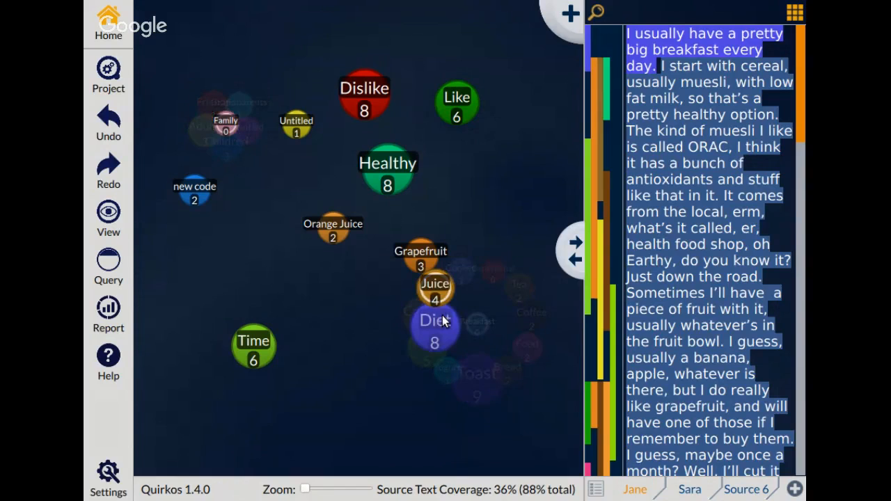
left_click_drag(435, 350, 337, 342)
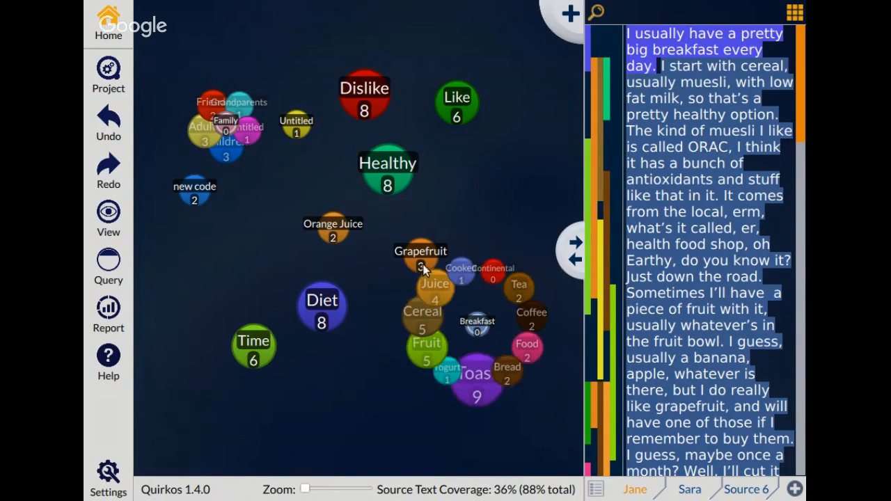
left_click_drag(333, 233, 447, 318)
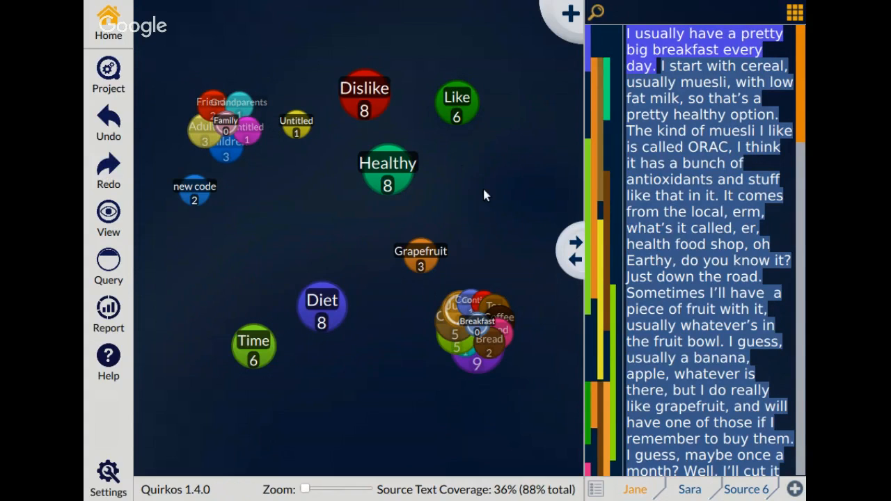
left_click_drag(393, 194, 367, 209)
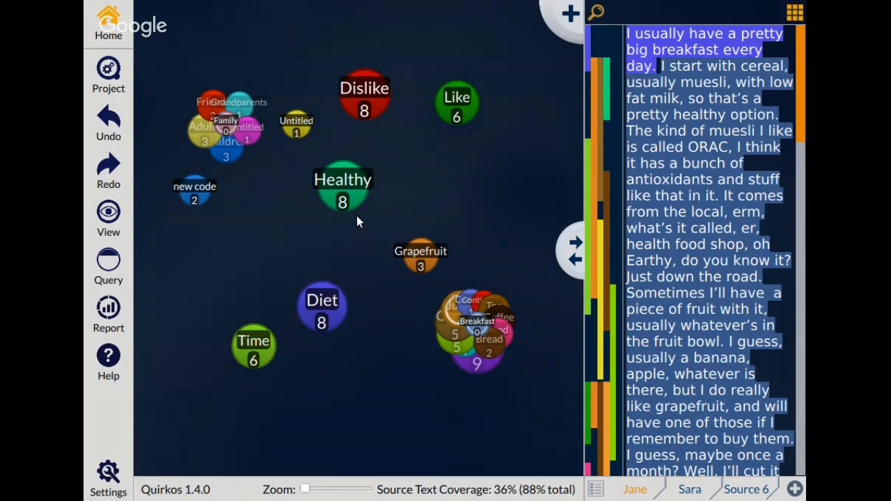
Open the overview of the Healthy quirk and read through its coded quotes from the different sources.
double_click(357, 216)
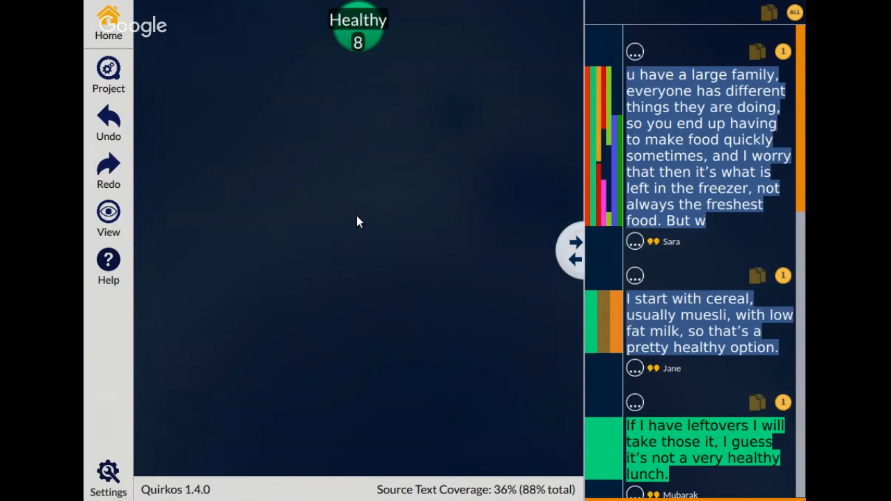
scroll(746, 149, "down", 6)
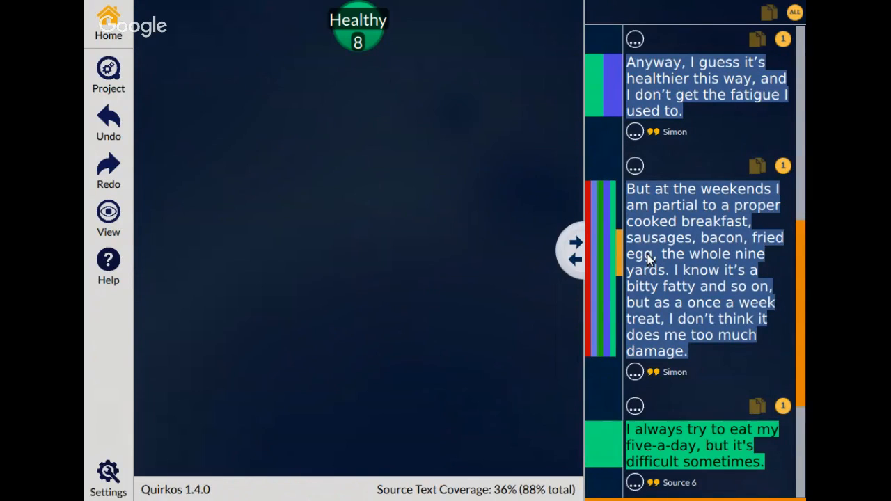
scroll(648, 259, "down", 1)
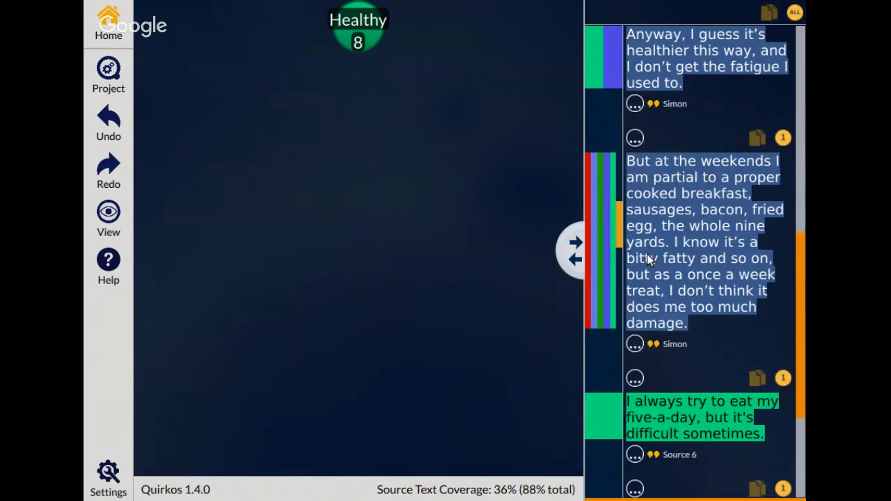
scroll(647, 259, "down", 5)
scroll(648, 259, "up", 10)
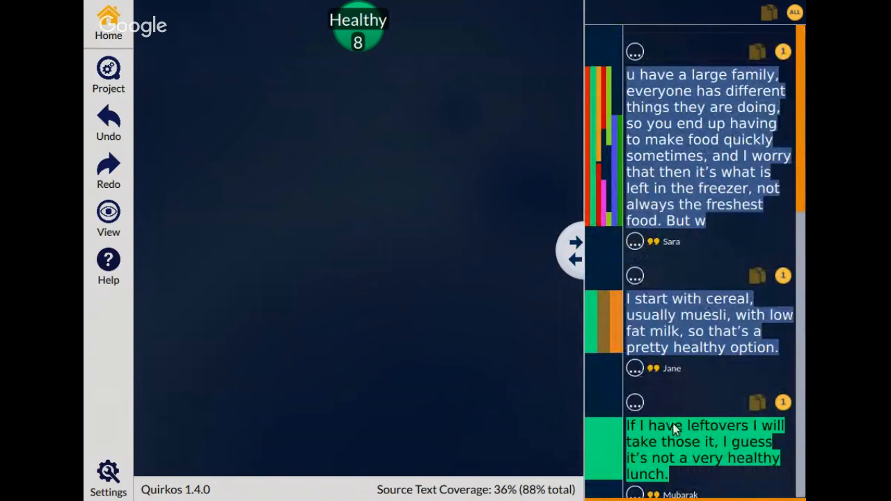
scroll(719, 346, "down", 5)
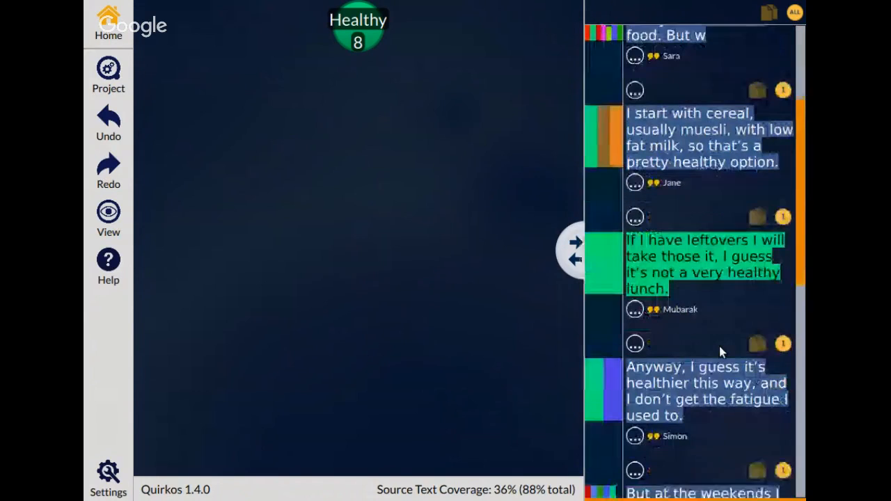
Expand the quote starting "Anyway, I guess it's healthier" to show the source text after and before it.
left_click(637, 468)
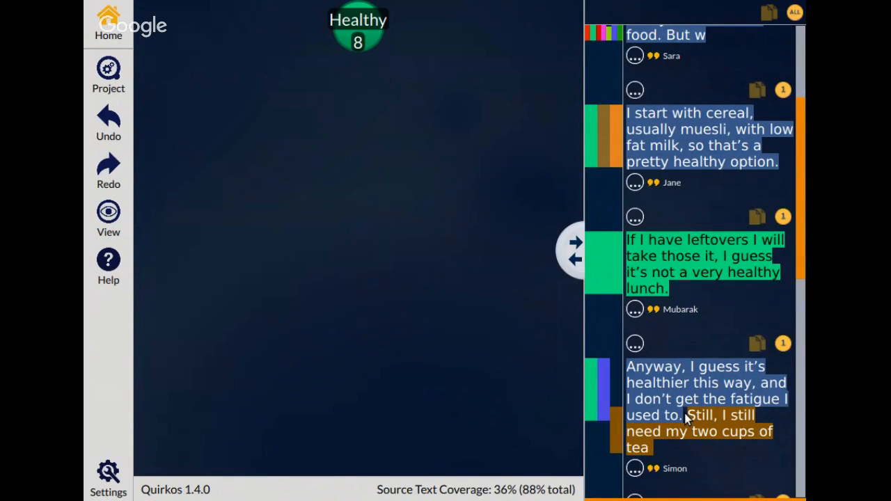
left_click(644, 368)
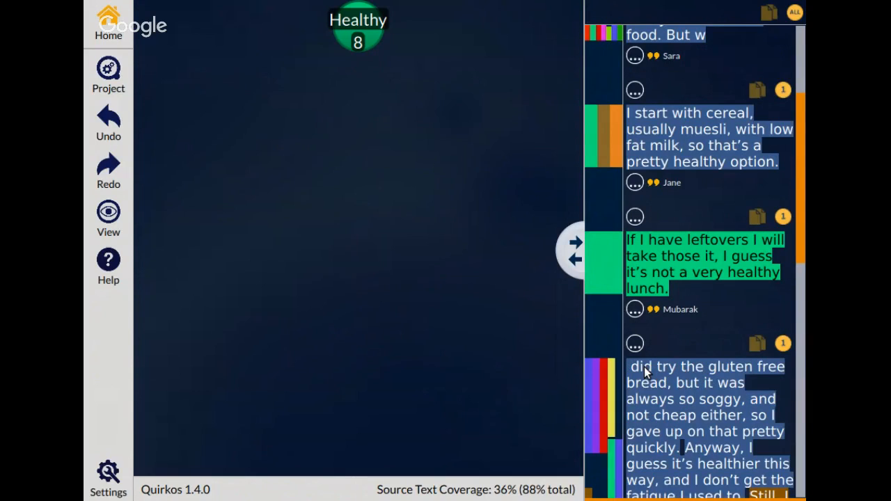
scroll(697, 421, "down", 5)
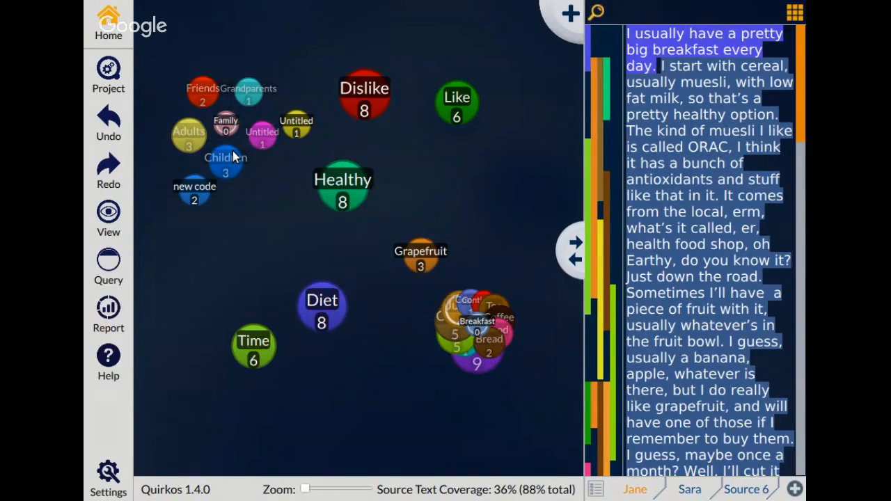
Open the overview of the Family group's quotes and narrow it to those coded to Children.
left_click(233, 153)
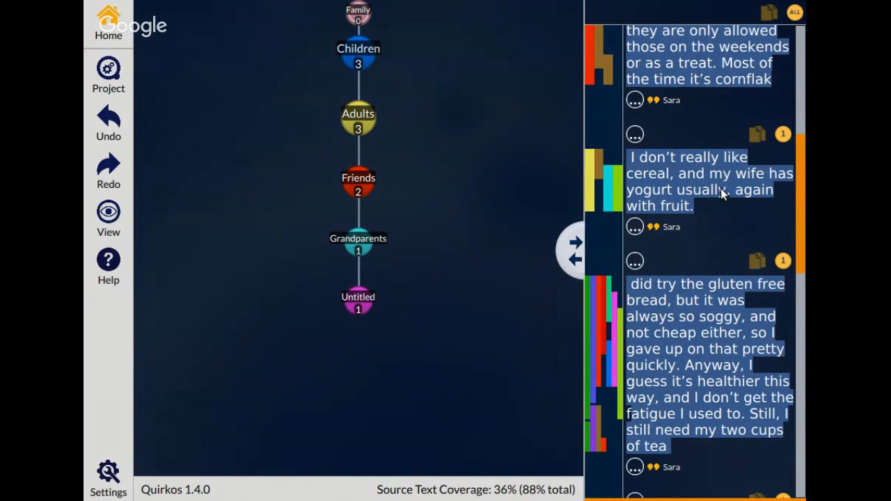
scroll(720, 194, "up", 5)
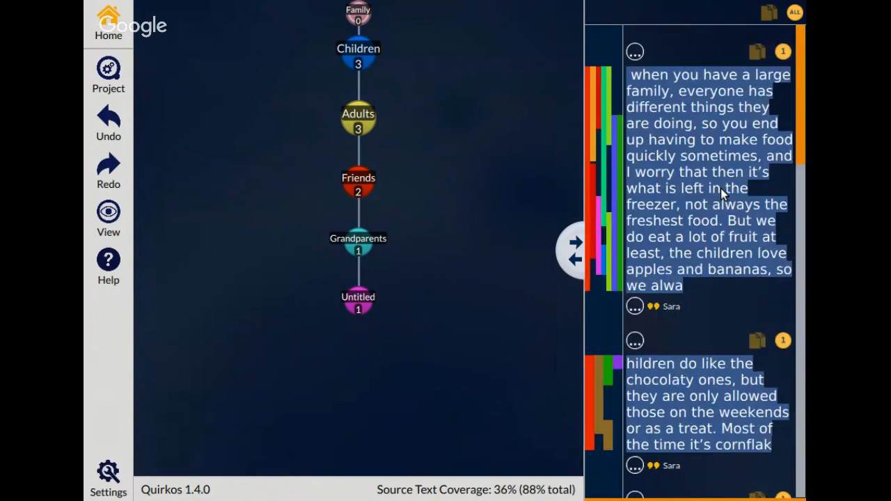
left_click(378, 84)
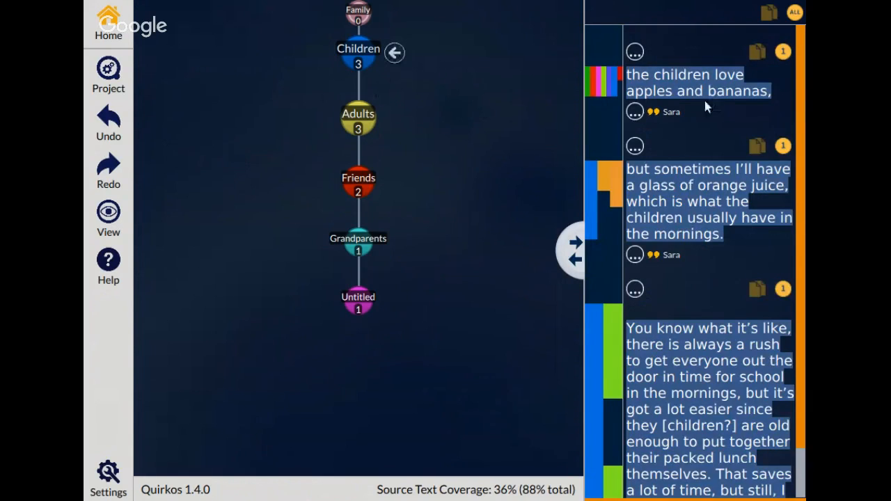
scroll(705, 101, "down", 2)
scroll(704, 101, "up", 2)
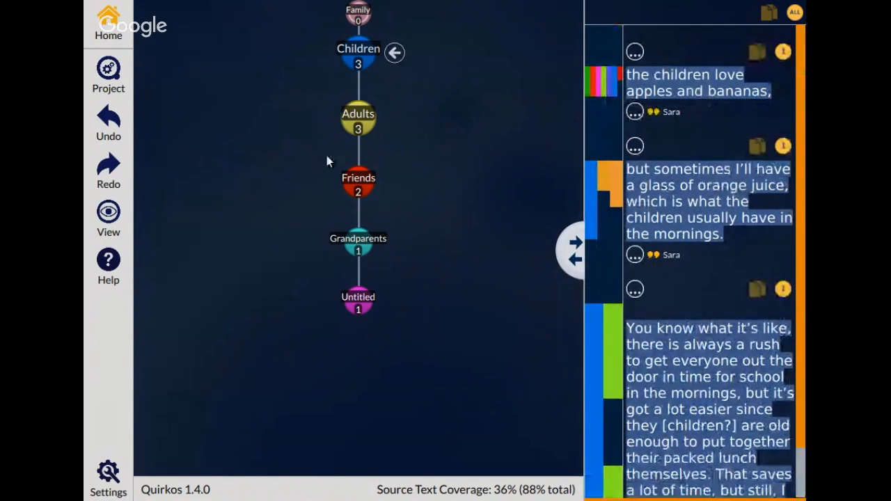
Narrow the overview to Adults, code the quote starting "My partner doesn't really like grapefruit" to Grandparents, and return to the main canvas.
left_click(360, 142)
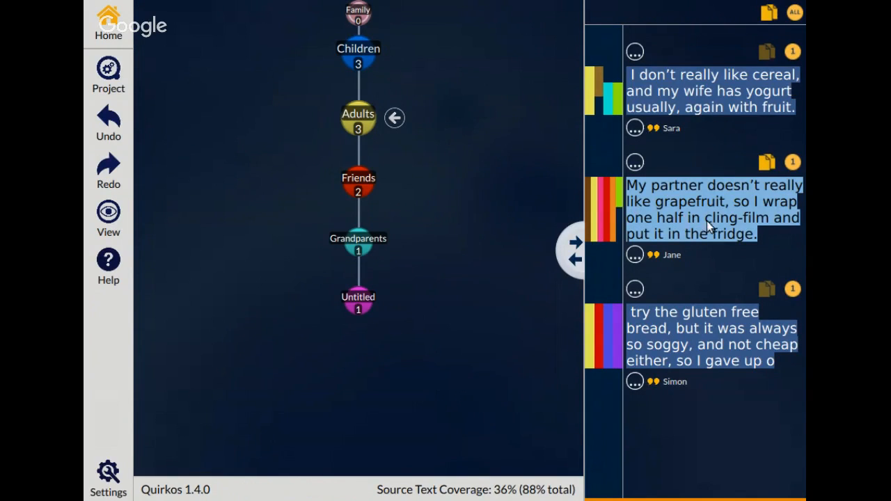
left_click_drag(707, 220, 351, 284)
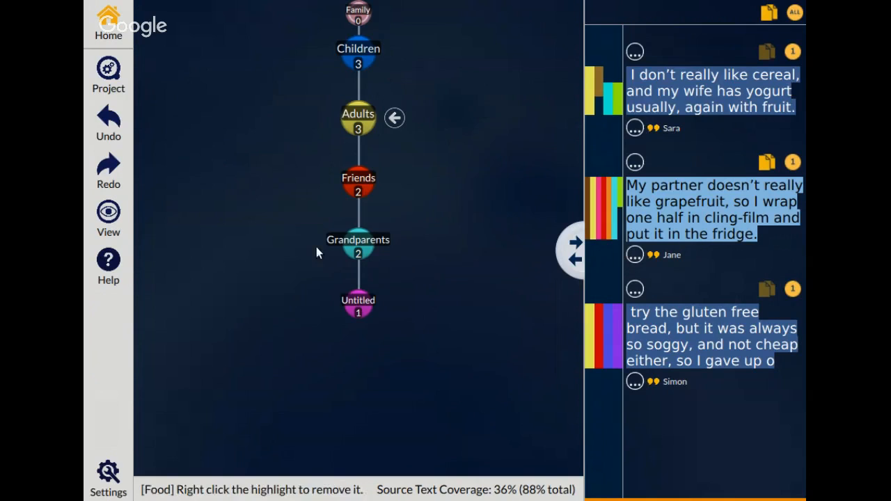
left_click(112, 64)
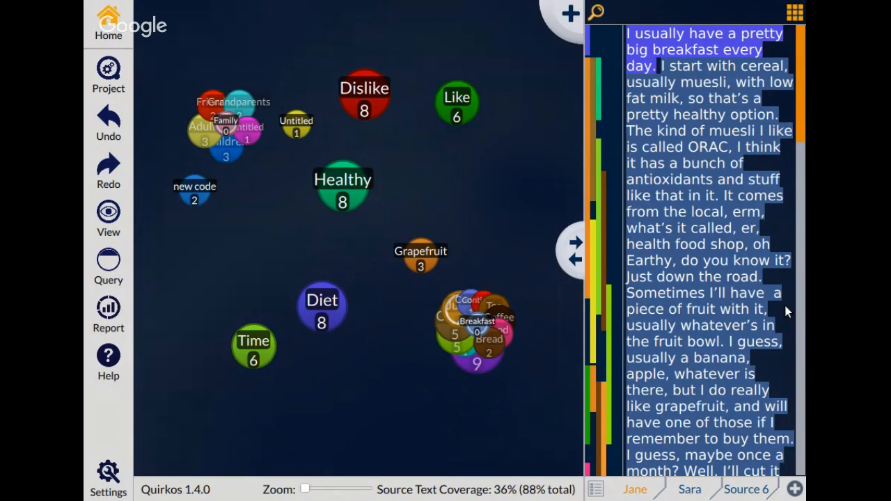
scroll(788, 313, "down", 8)
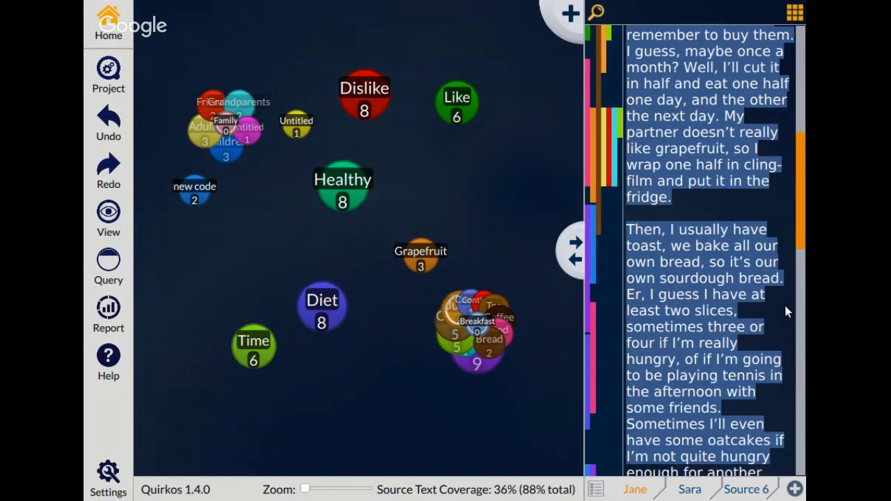
scroll(788, 312, "up", 8)
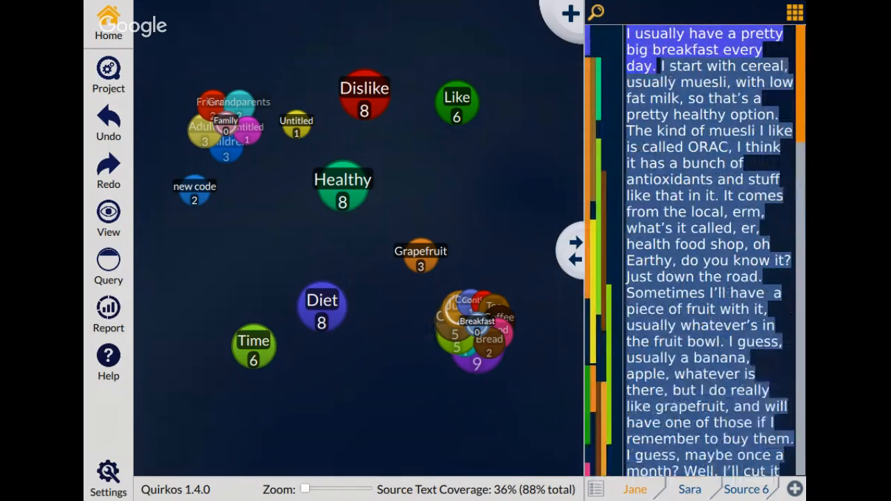
Display the quirks as a hierarchical list and look through all its groups and subcategories.
mouse_move(306, 489)
left_mouse_down()
mouse_move(333, 489)
mouse_move(305, 488)
left_mouse_up()
left_click(185, 428)
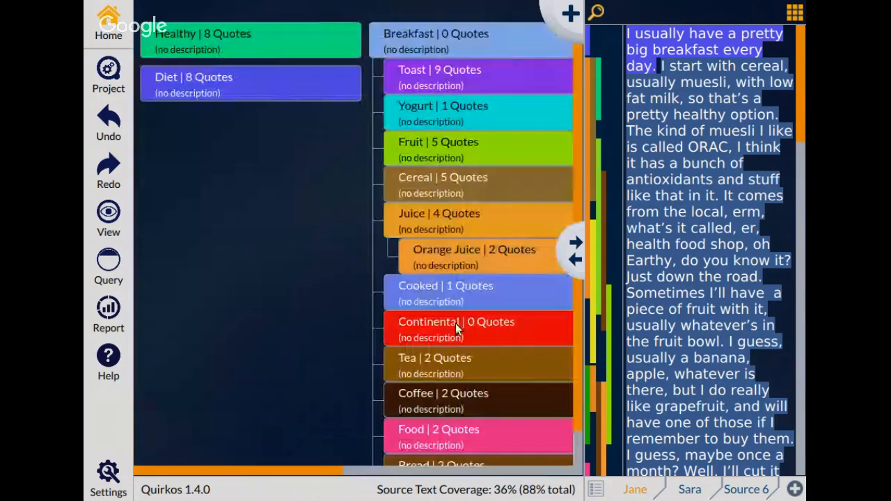
scroll(456, 328, "down", 1)
scroll(456, 328, "right", 6)
scroll(456, 329, "up", 1)
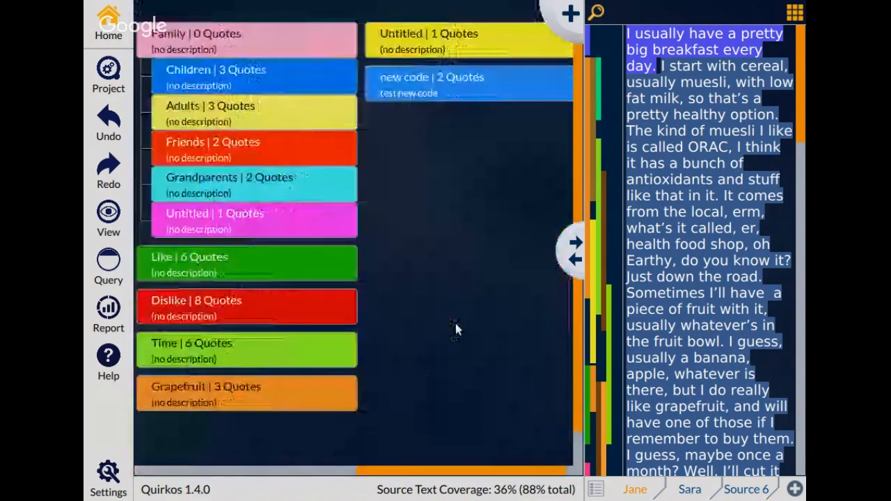
scroll(455, 323, "left", 5)
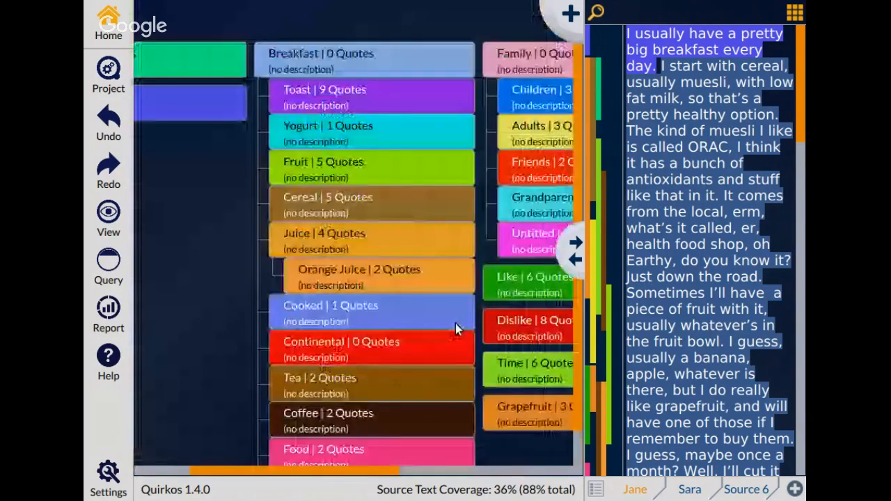
scroll(455, 323, "left", 3)
scroll(455, 323, "down", 1)
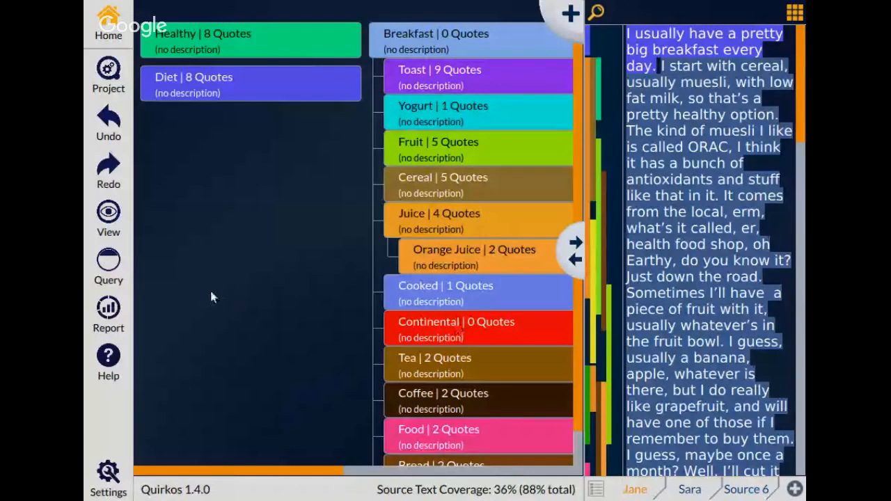
Return to the bubble canvas, view the quirks arranged alphabetically, and restore their original arrangement.
left_click(108, 219)
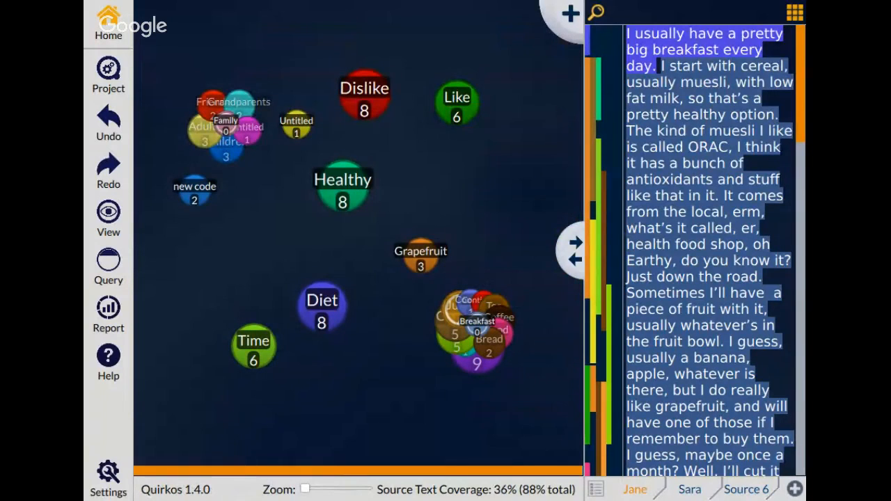
left_click(256, 309)
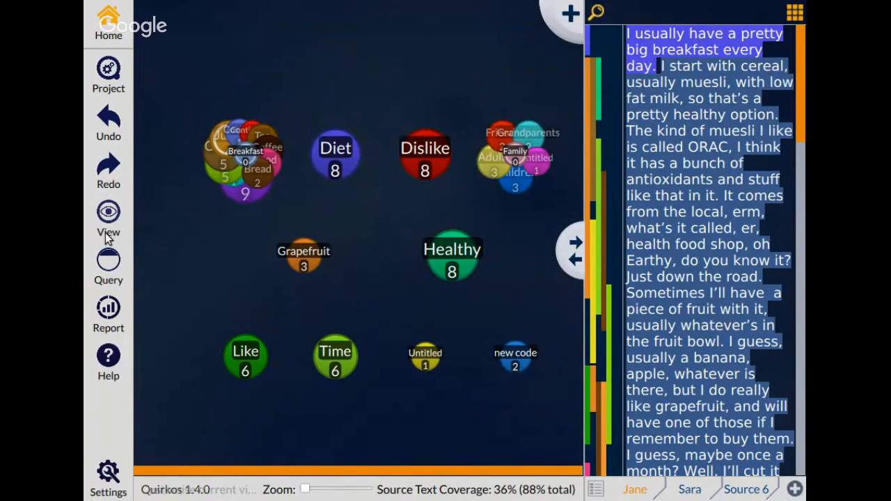
left_click(183, 246)
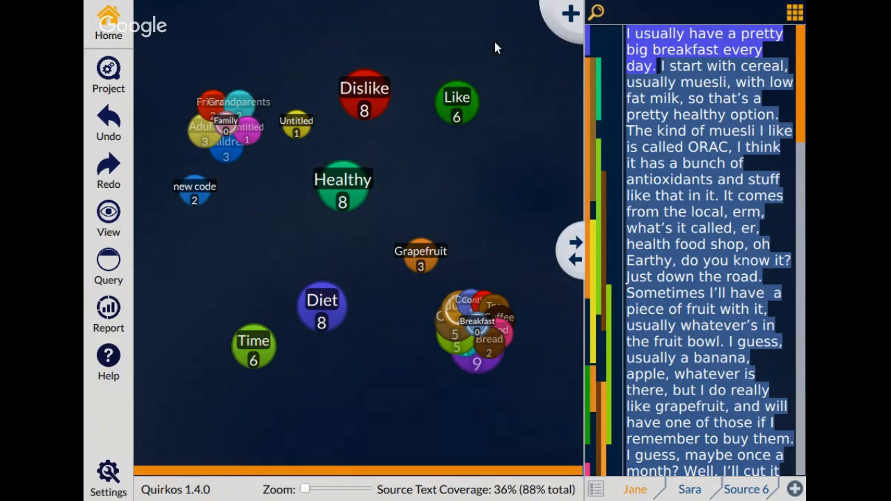
Search all sources for "fruit" and look through the matching quotes.
left_click(606, 43)
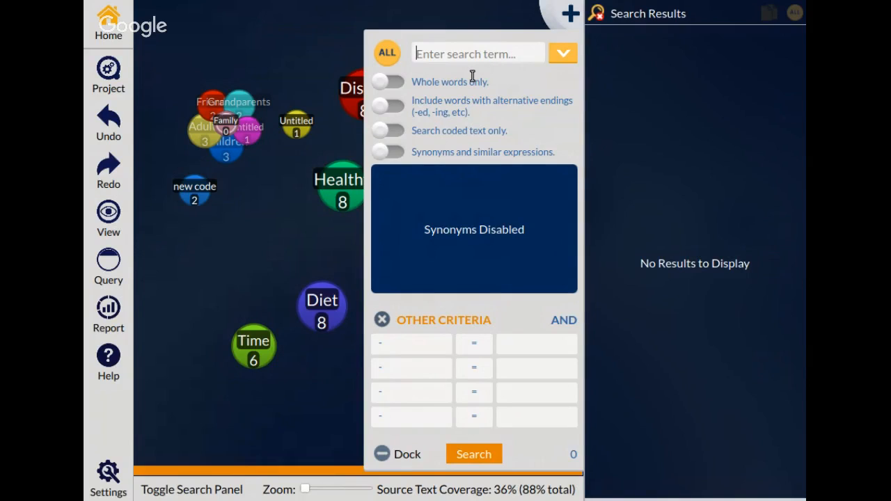
type("fruit")
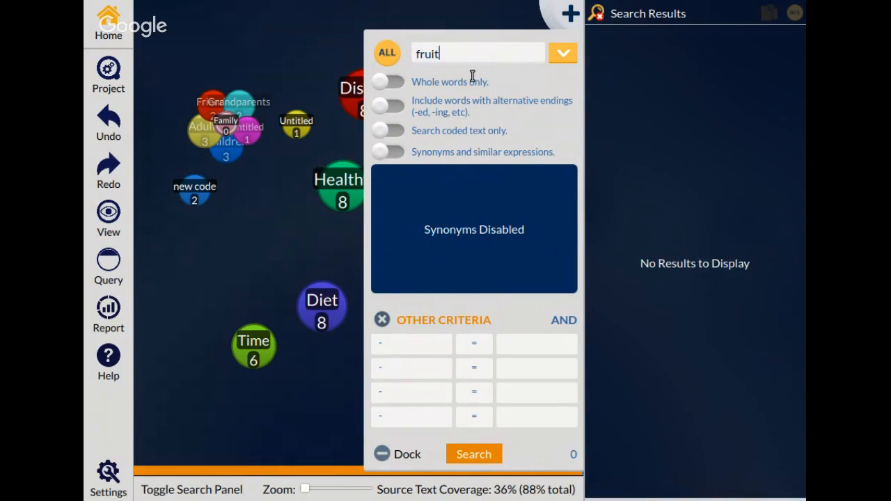
key("Return")
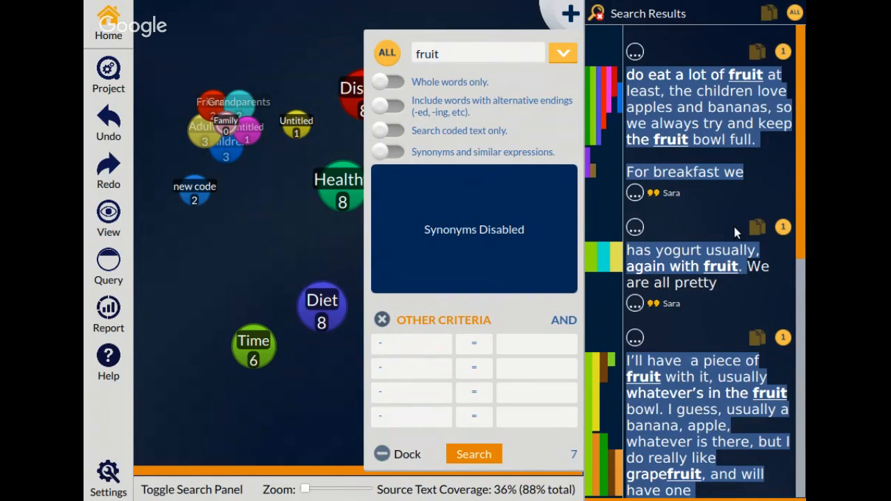
scroll(736, 231, "down", 2)
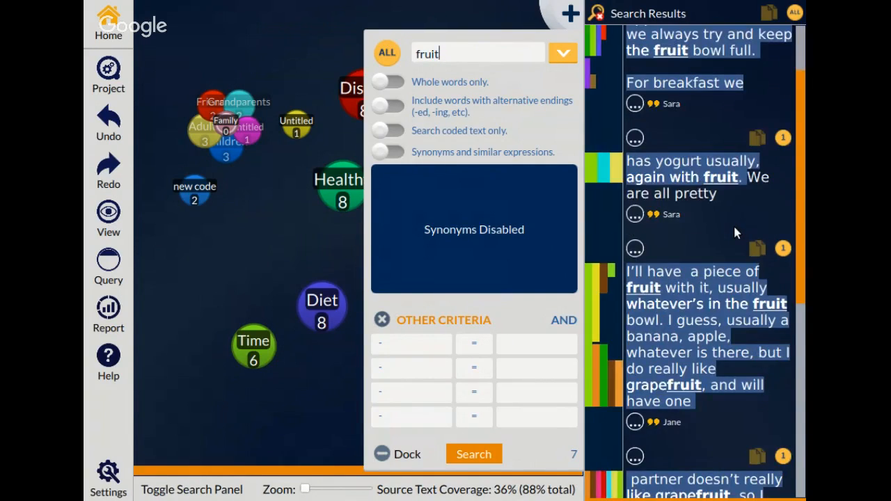
scroll(735, 228, "down", 5)
Code the "good jam" search result to Fruit, and extend the "have cereal" result to include the gluten-free bread remark and code it to Grapefruit.
left_click_drag(694, 296, 642, 269)
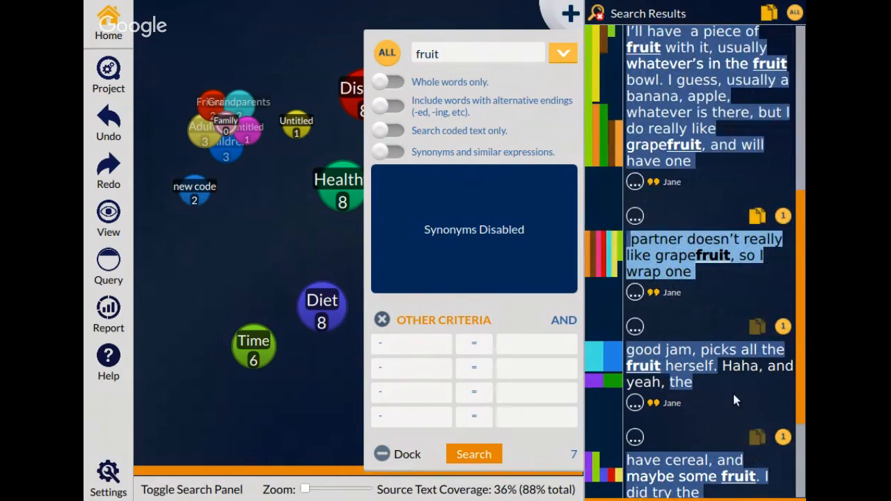
left_click_drag(721, 391, 419, 377)
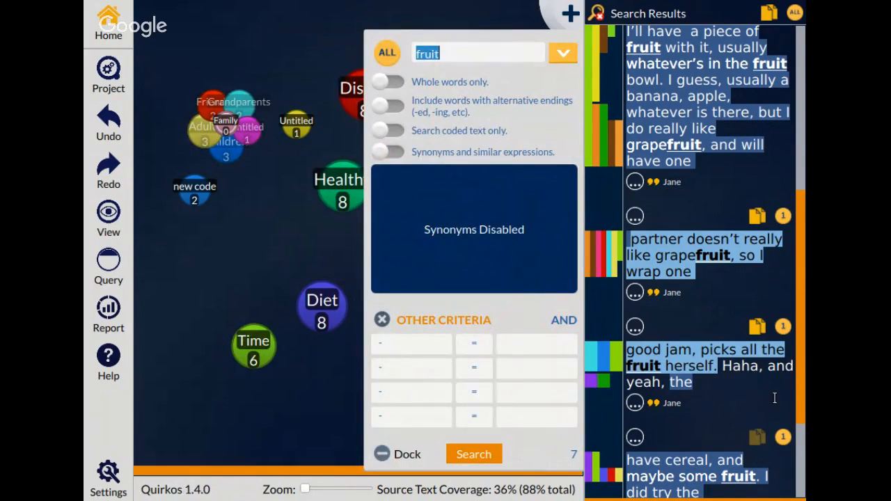
scroll(756, 399, "down", 3)
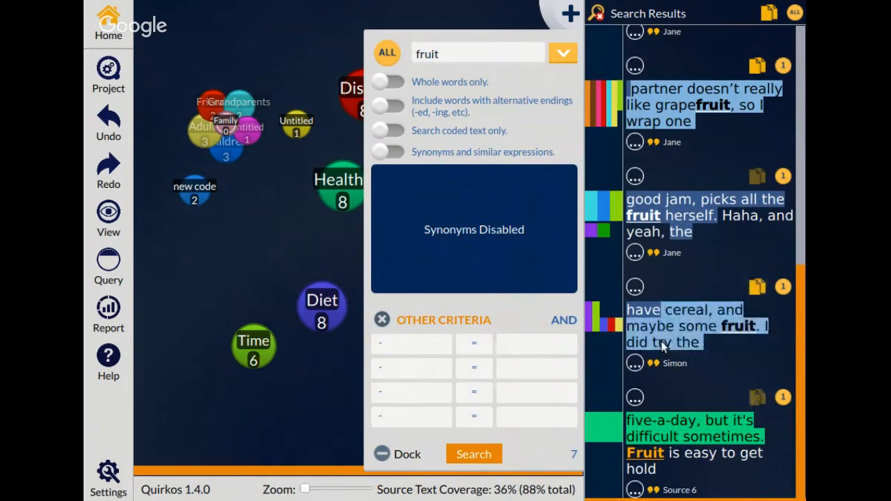
left_click(635, 362)
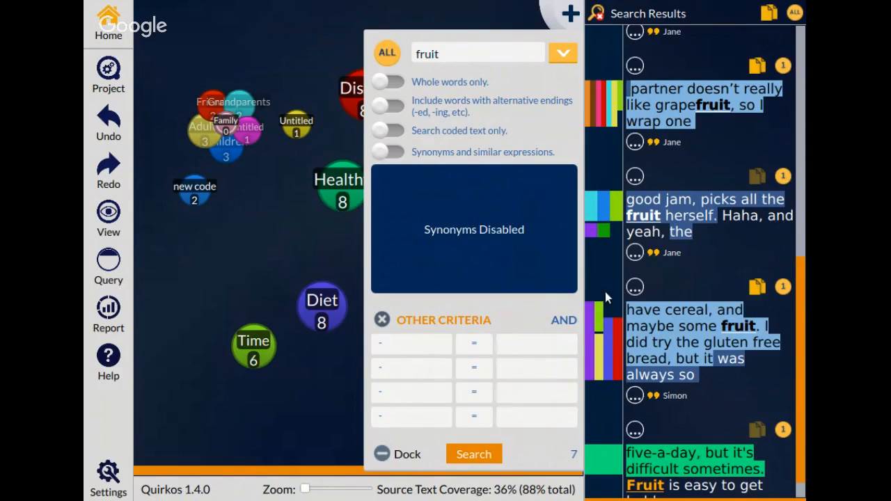
left_click_drag(697, 364, 396, 276)
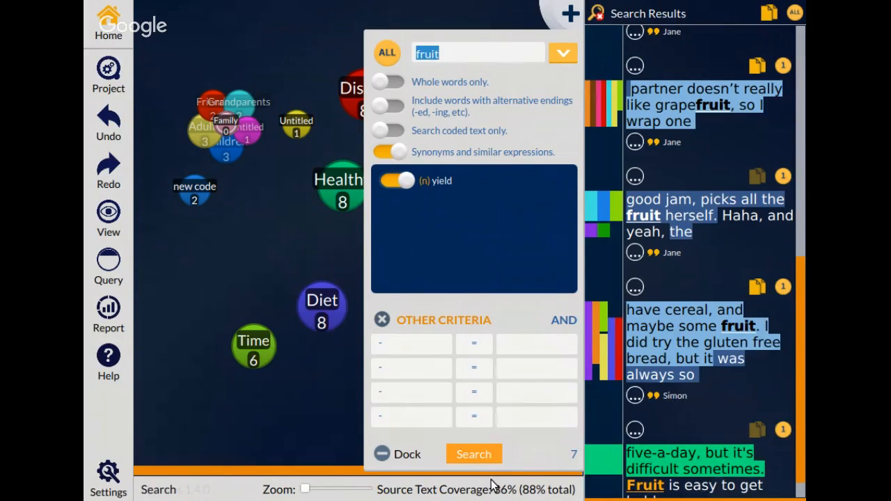
Repeat the "fruit" search with synonyms enabled, narrowed to sources with Gender = Male, and close the search.
left_click(474, 454)
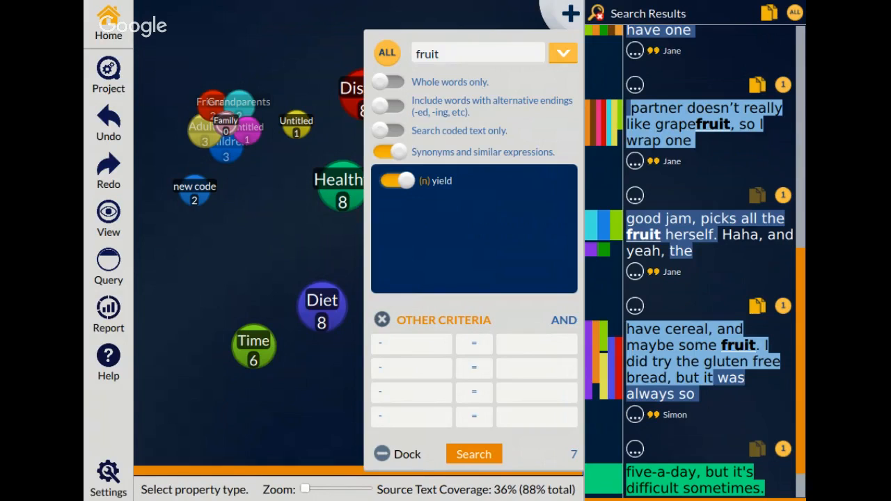
left_click(426, 466)
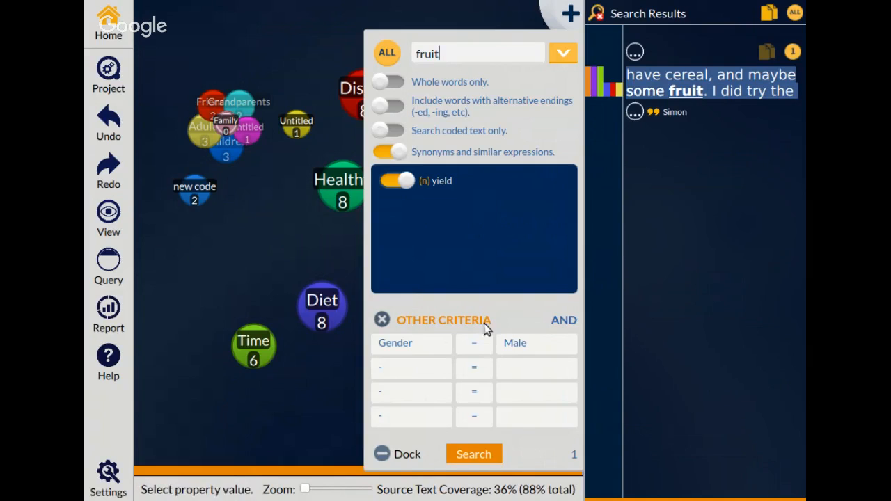
left_click(602, 50)
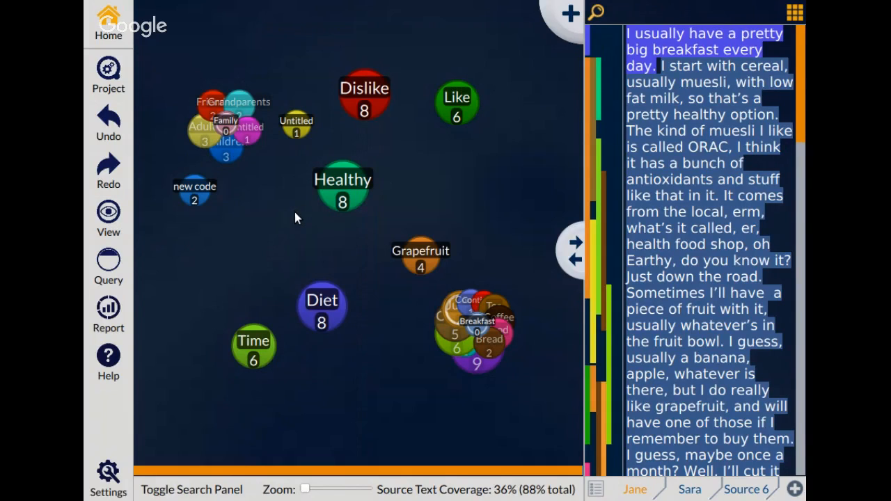
View the open source's properties and run a query for sources with City = Edinburgh.
left_click(801, 39)
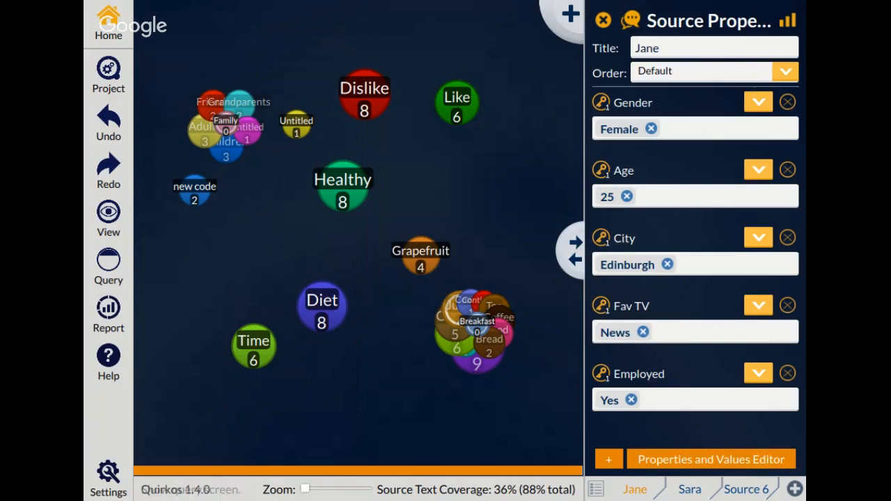
left_click(105, 275)
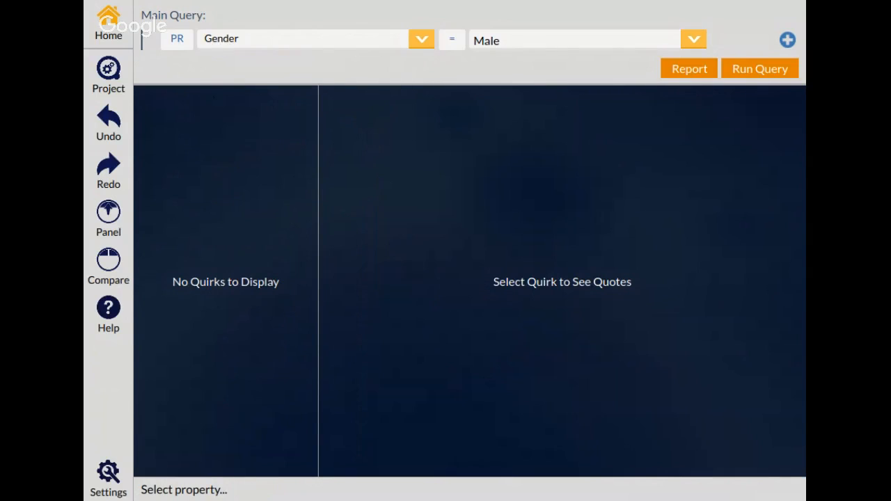
left_click(377, 117)
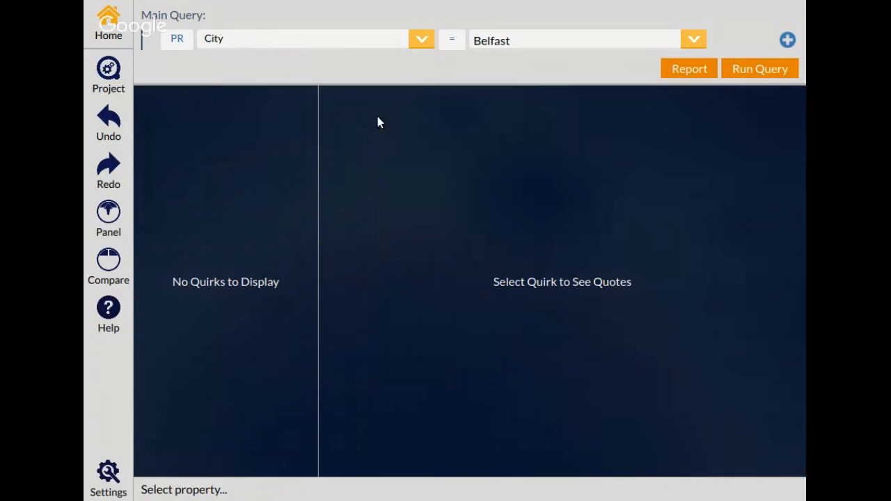
left_click(730, 66)
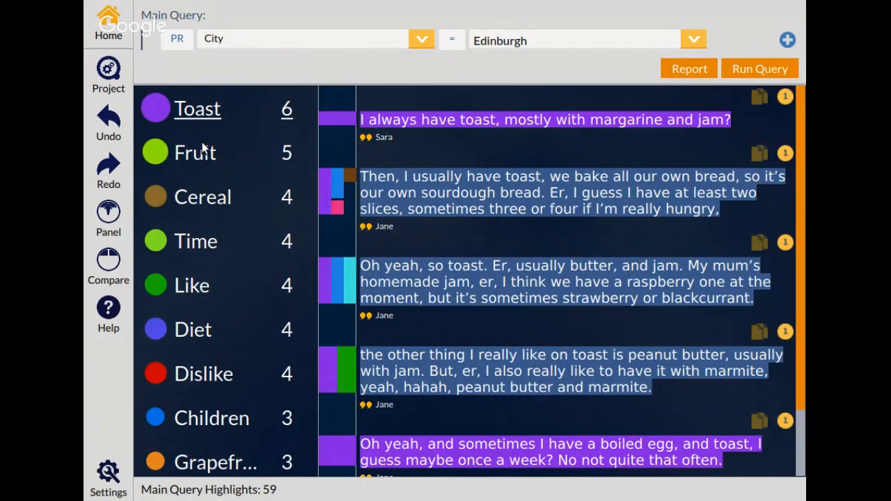
Look through the quotes returned by the Edinburgh query and display those coded to Fruit.
scroll(203, 146, "down", 4)
scroll(201, 145, "up", 5)
left_click(206, 174)
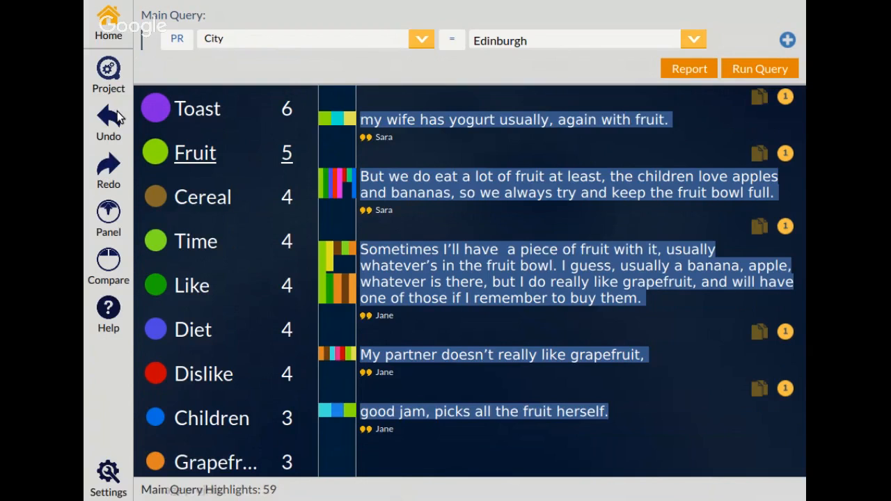
Compare the Edinburgh query side by side with City = Belfast and display the Toast quotes for both cities.
left_click(120, 287)
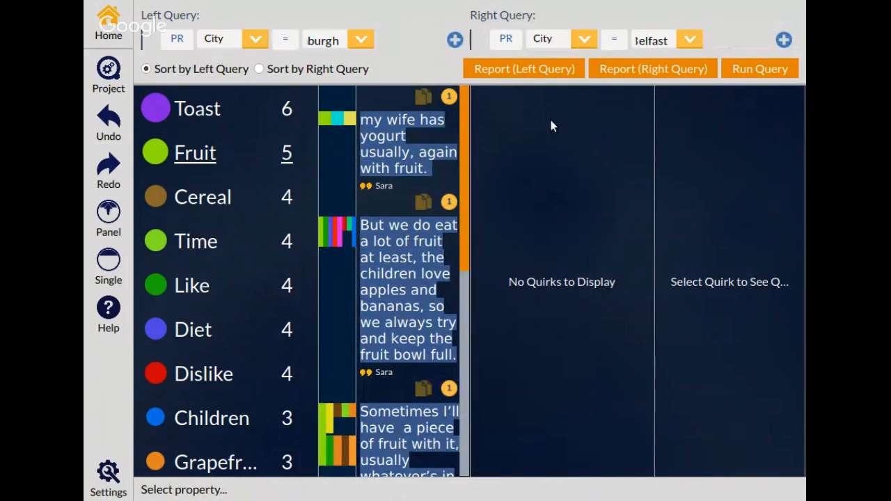
left_click(759, 99)
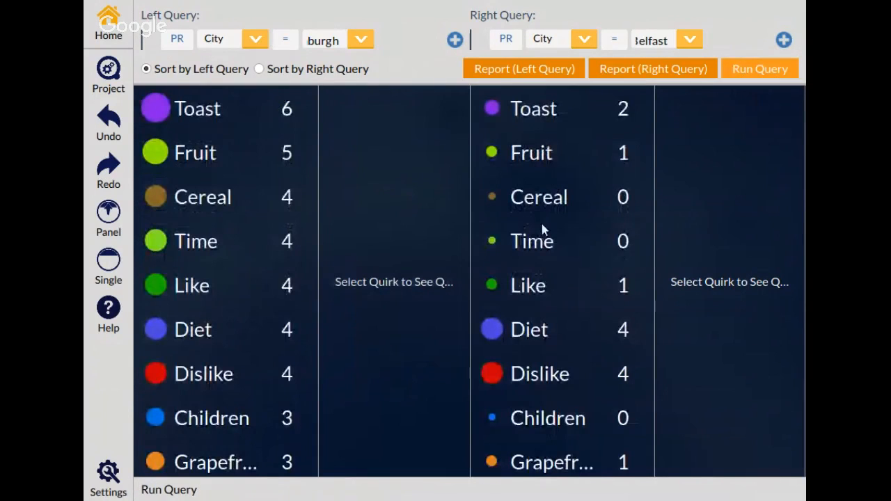
left_click(228, 123)
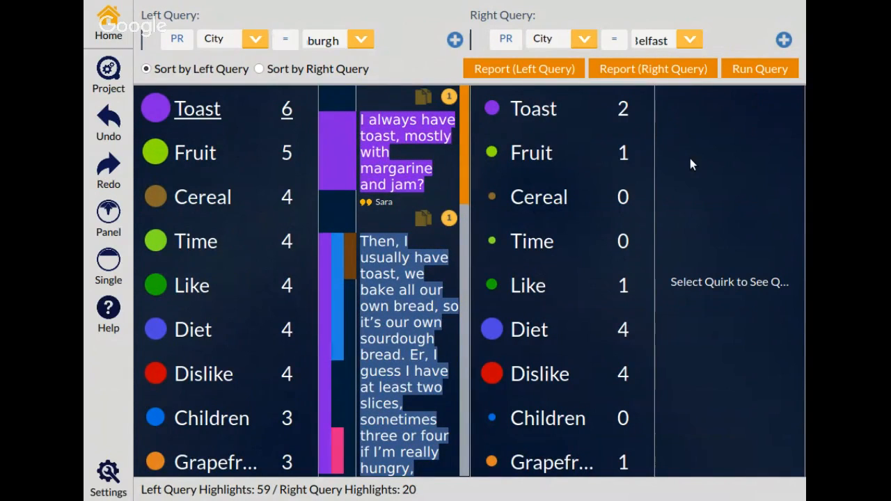
left_click(554, 137)
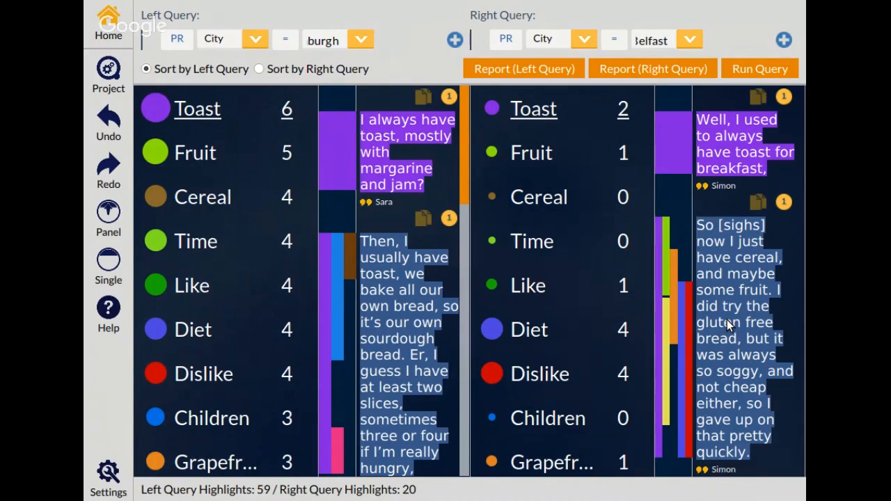
Display the Diet quotes on the Belfast side of the comparison and read through them.
left_click(542, 371)
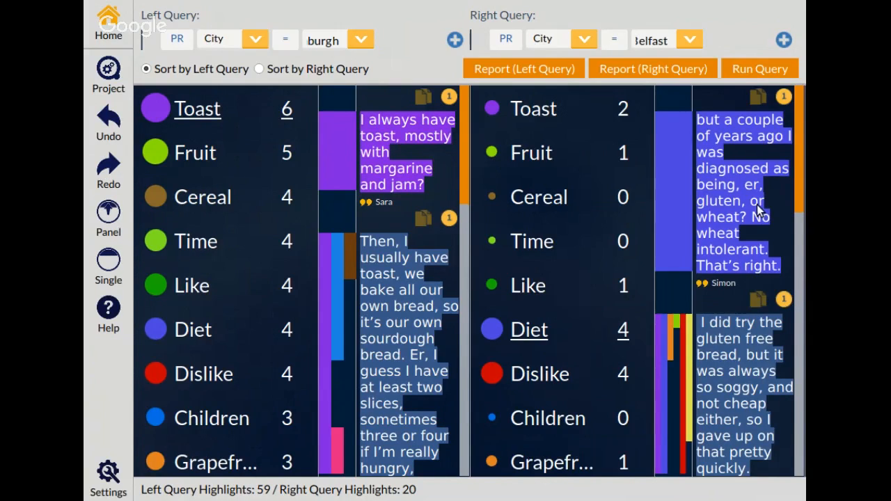
scroll(757, 205, "down", 1)
scroll(757, 205, "down", 10)
scroll(757, 205, "up", 11)
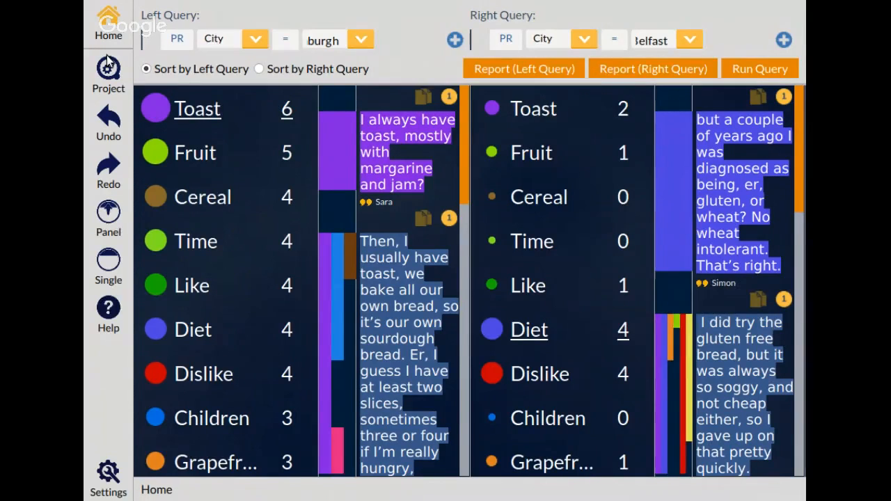
Return to the main canvas and generate a report of the whole project.
left_click(108, 24)
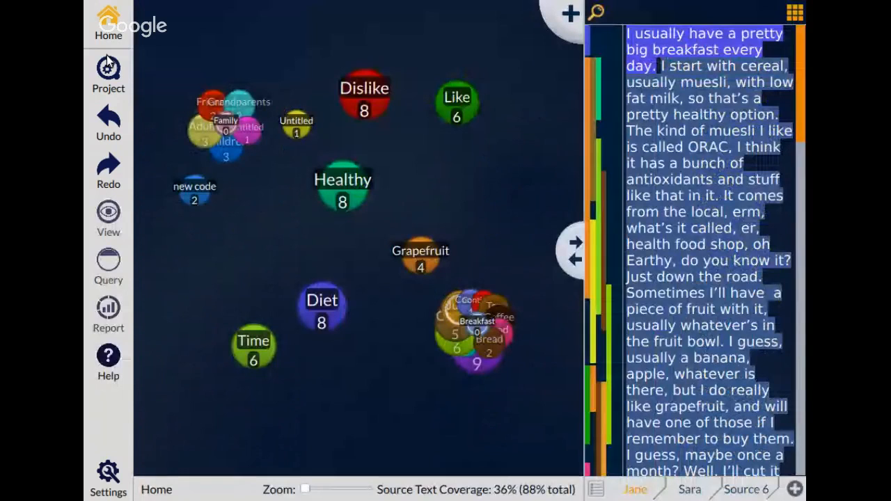
left_click(122, 284)
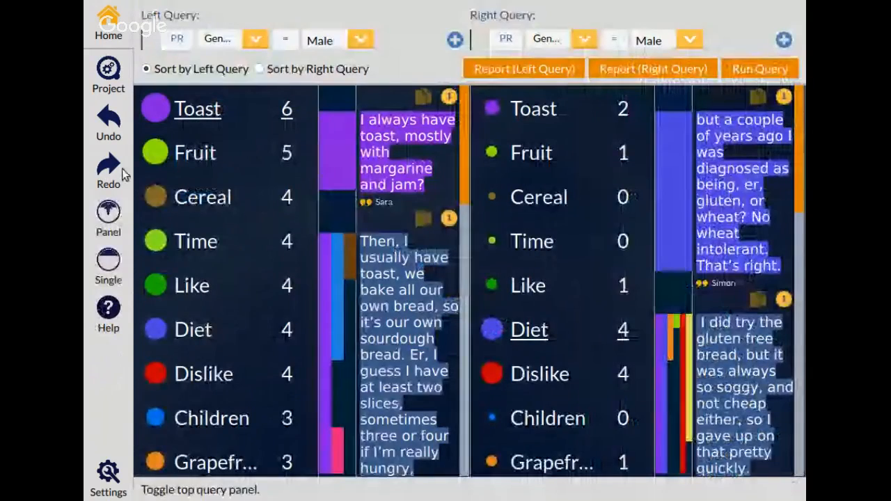
left_click(110, 28)
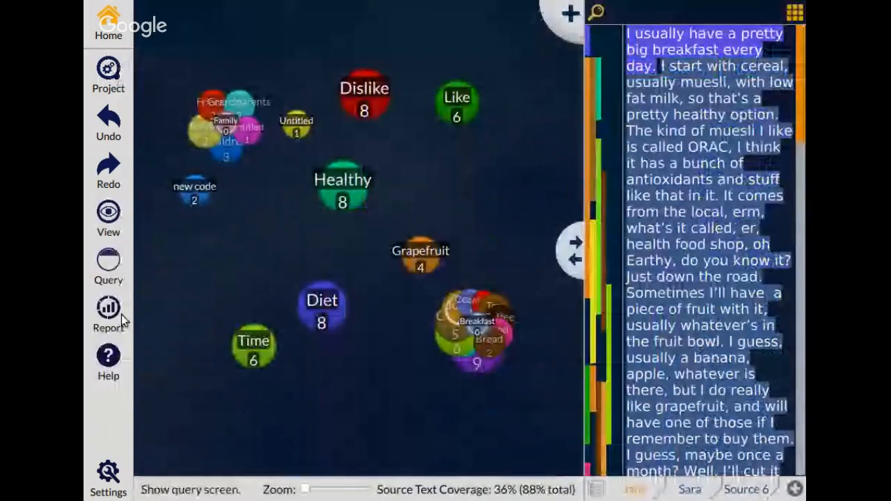
left_click(126, 345)
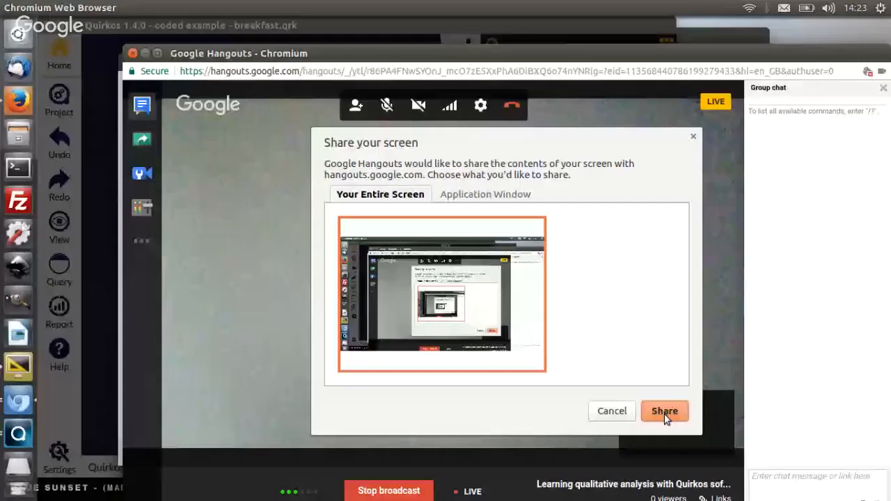
Share the entire screen through Google Hangouts and present it to everyone.
left_click(664, 414)
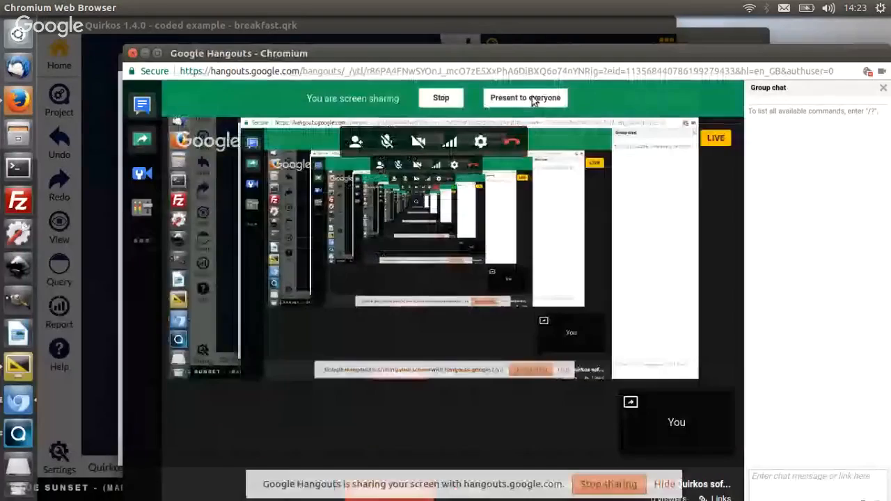
left_click(532, 99)
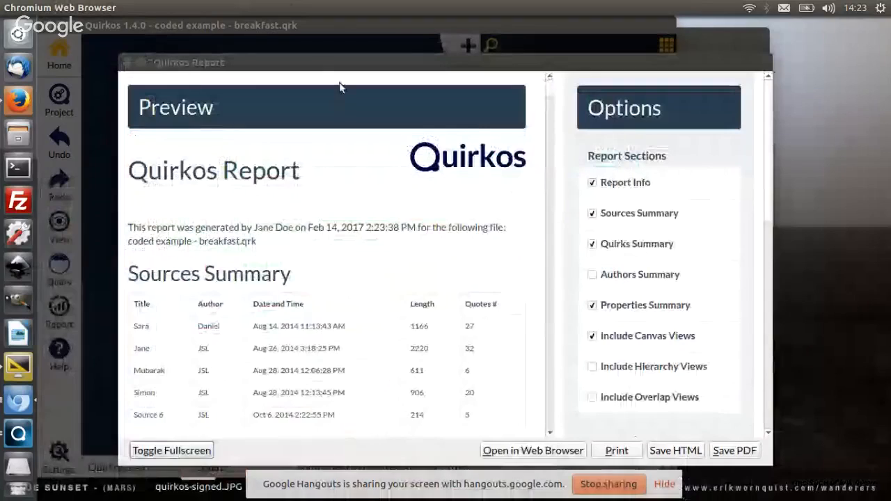
Maximise the report window and skim its preview down to the coded quotes and back to the beginning.
double_click(318, 68)
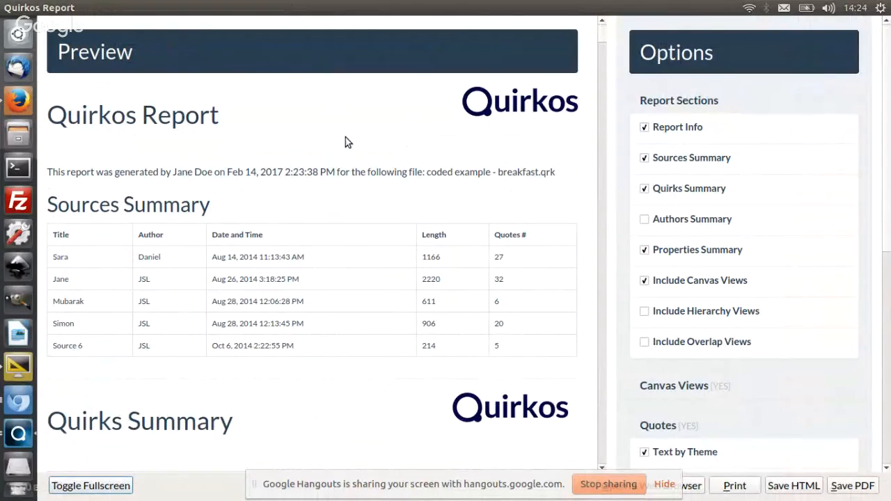
scroll(346, 139, "down", 10)
scroll(346, 138, "up", 15)
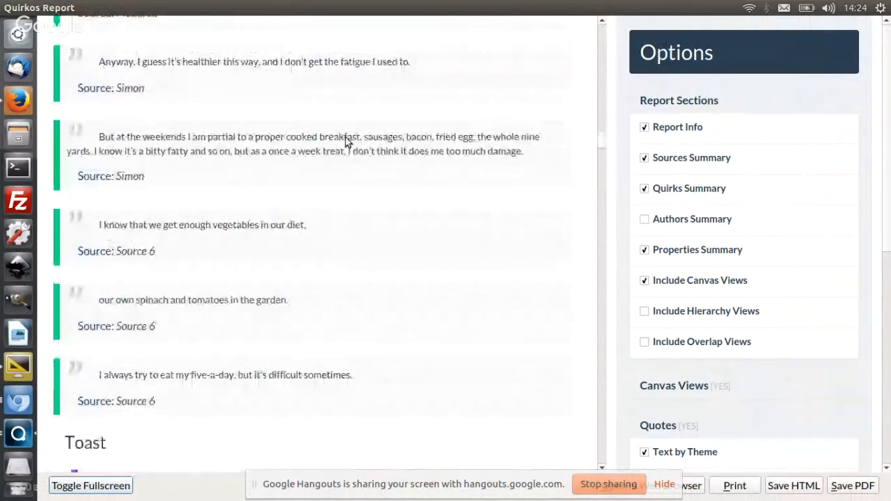
scroll(345, 137, "up", 4)
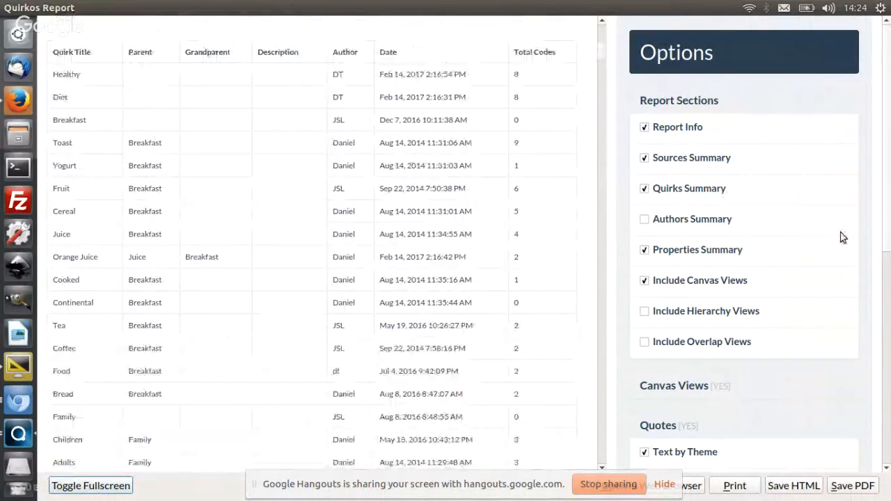
scroll(561, 158, "up", 6)
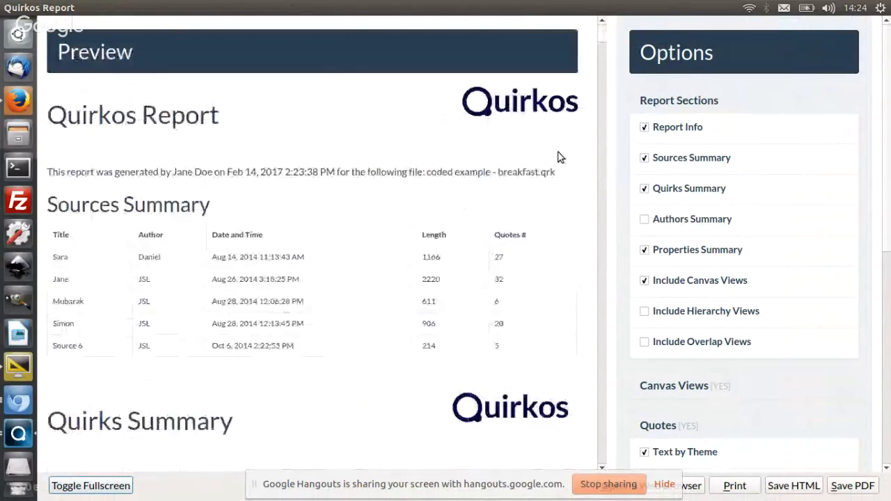
Examine the report's Quirks Summary table with each quirk's parent, author, date and total codes.
scroll(560, 157, "down", 3)
scroll(560, 158, "down", 3)
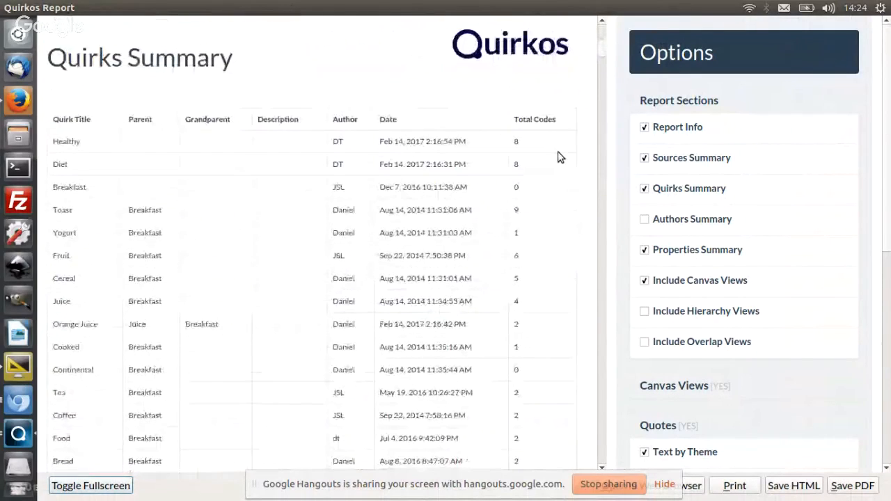
scroll(561, 157, "down", 1)
scroll(561, 157, "down", 7)
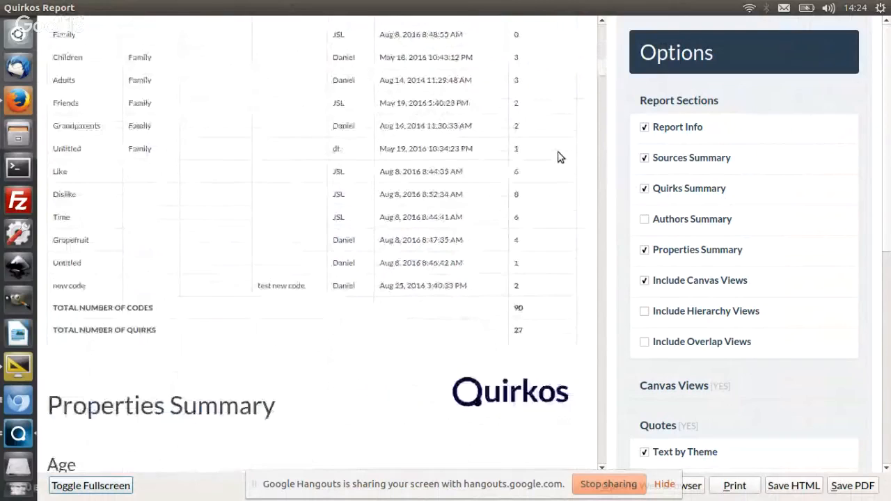
Review the Quirks Summary table once more and exclude that section from the report.
scroll(559, 158, "up", 3)
left_click_drag(519, 209, 50, 75)
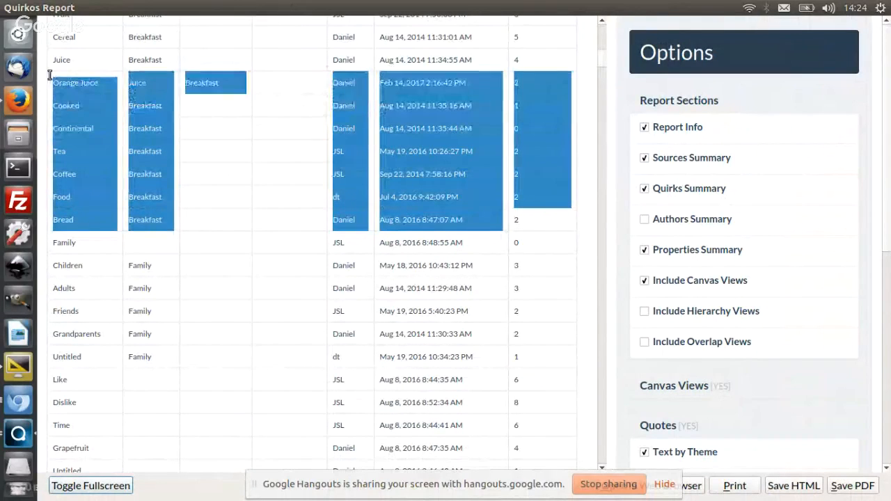
left_click(244, 135)
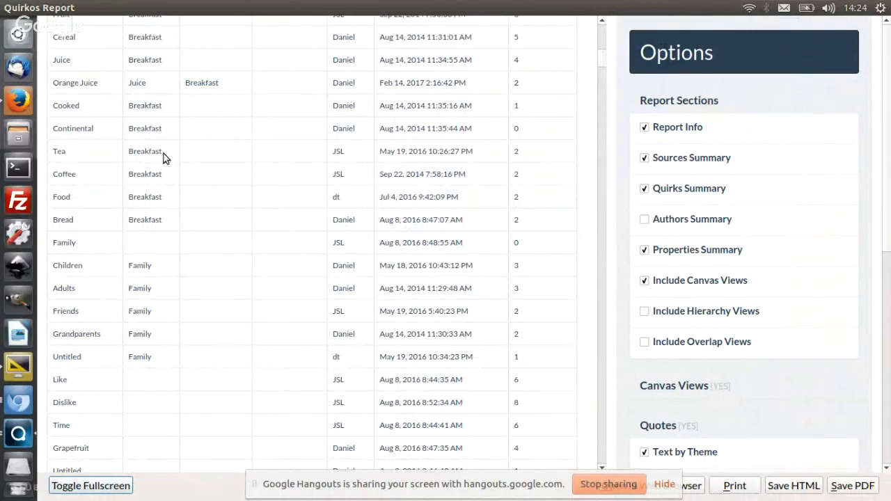
scroll(169, 128, "up", 5)
scroll(167, 128, "up", 1)
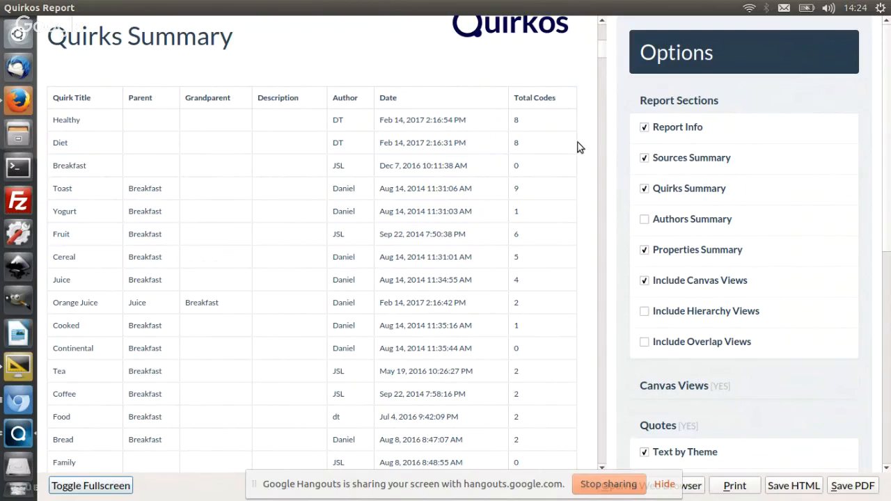
left_click(645, 189)
left_click(645, 190)
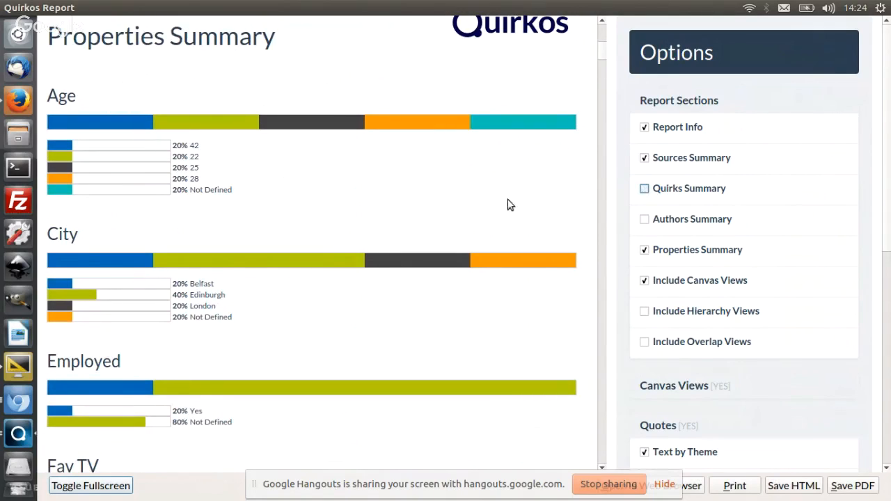
Examine the Properties Summary charts for Age, City and Employed, including the shares of sources with undefined values.
left_click_drag(179, 150, 223, 188)
left_click(271, 193)
scroll(342, 183, "down", 4)
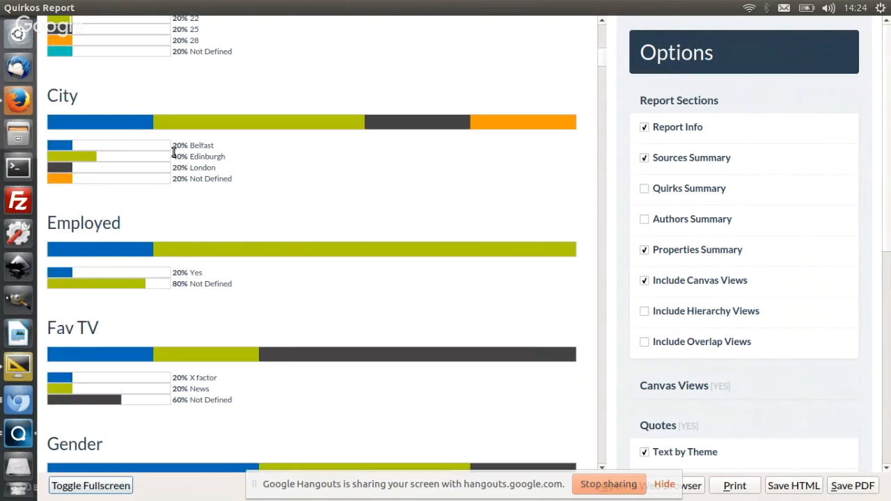
left_click_drag(172, 156, 231, 165)
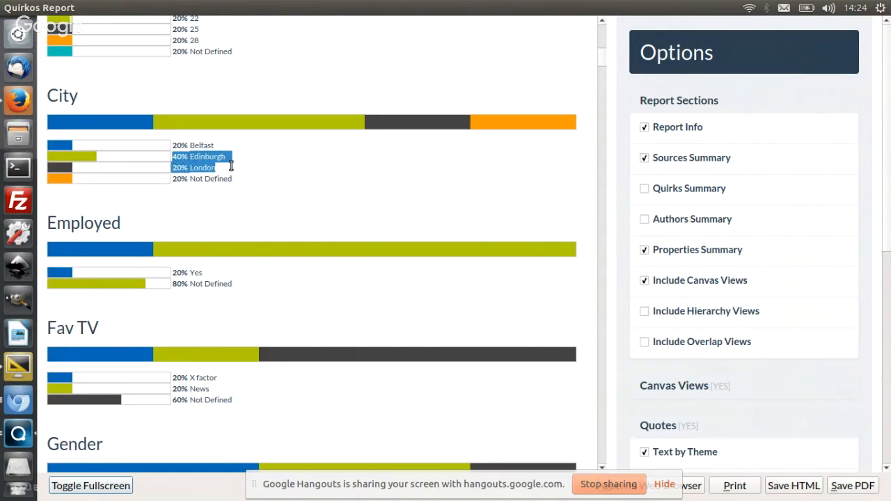
left_click(231, 166)
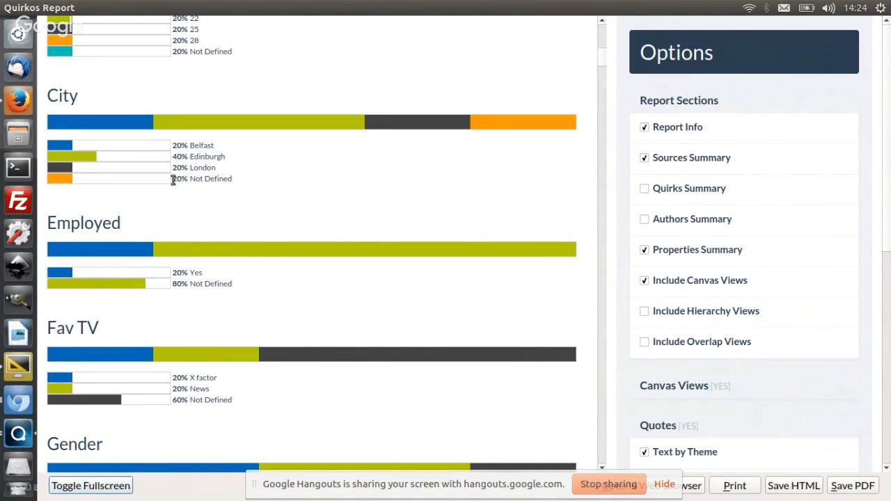
left_click_drag(173, 180, 232, 196)
left_click(247, 195)
left_click_drag(50, 220, 146, 221)
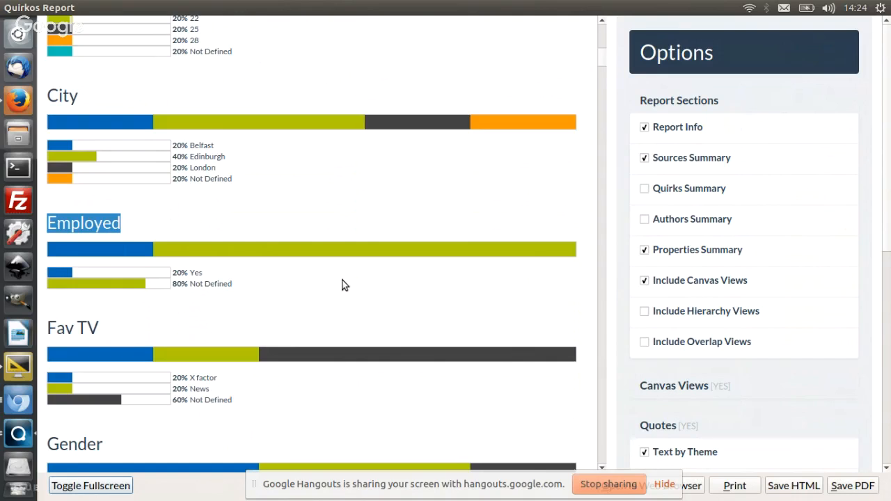
Add the By Title - Ascending canvas view to the report alongside the primary canvas.
scroll(342, 285, "down", 1)
scroll(342, 284, "down", 10)
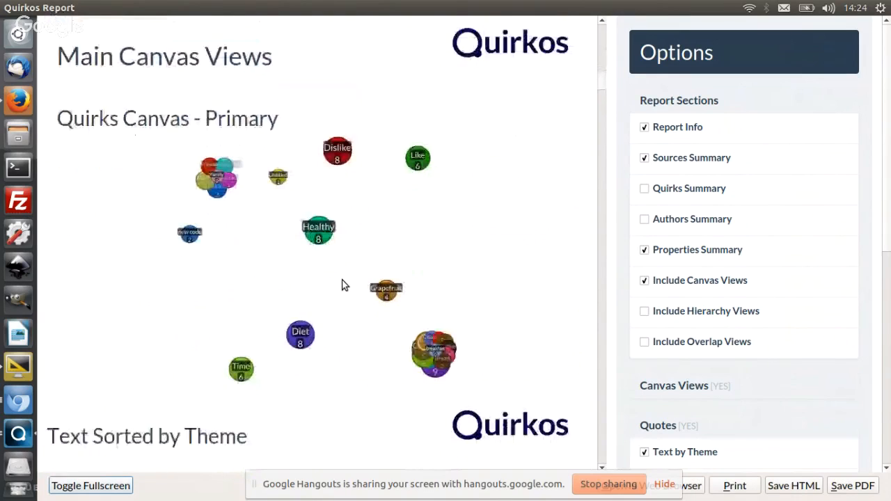
scroll(341, 285, "down", 2)
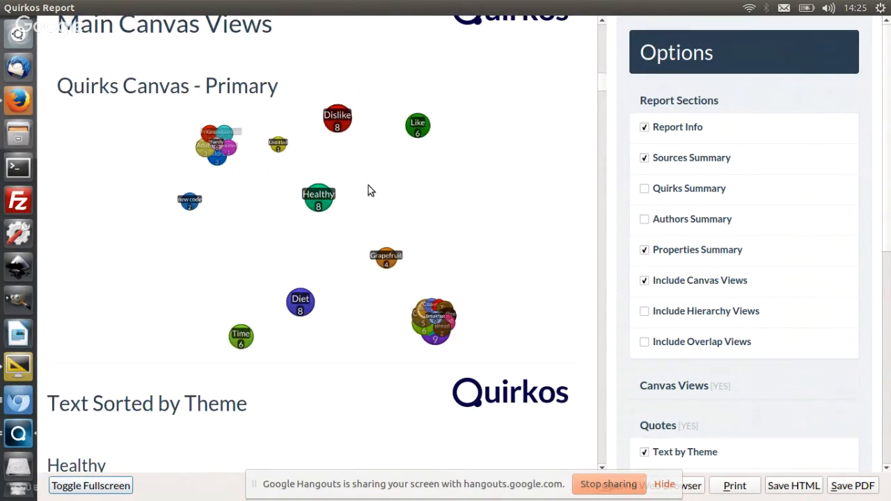
left_click(693, 393)
scroll(745, 360, "down", 5)
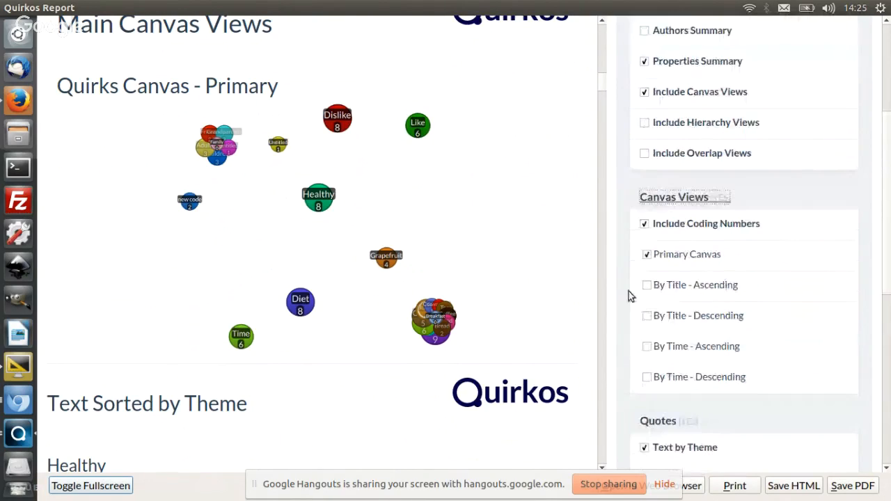
left_click(647, 287)
scroll(458, 248, "down", 5)
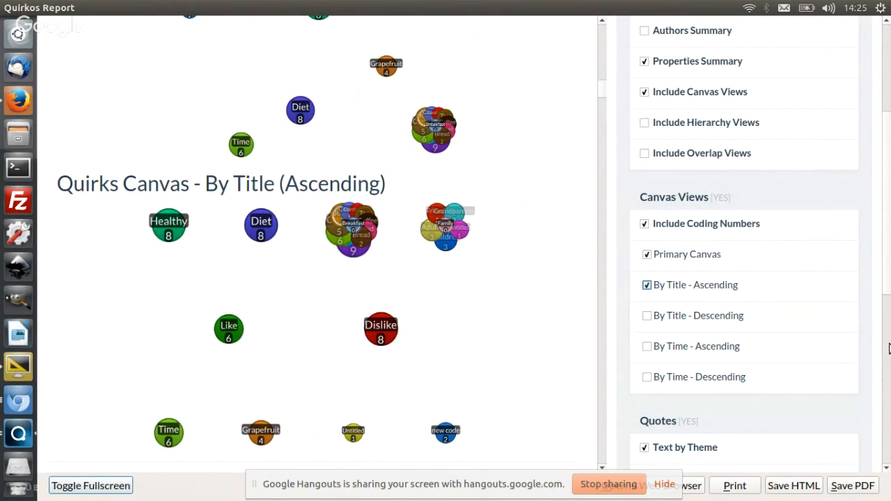
left_click(690, 198)
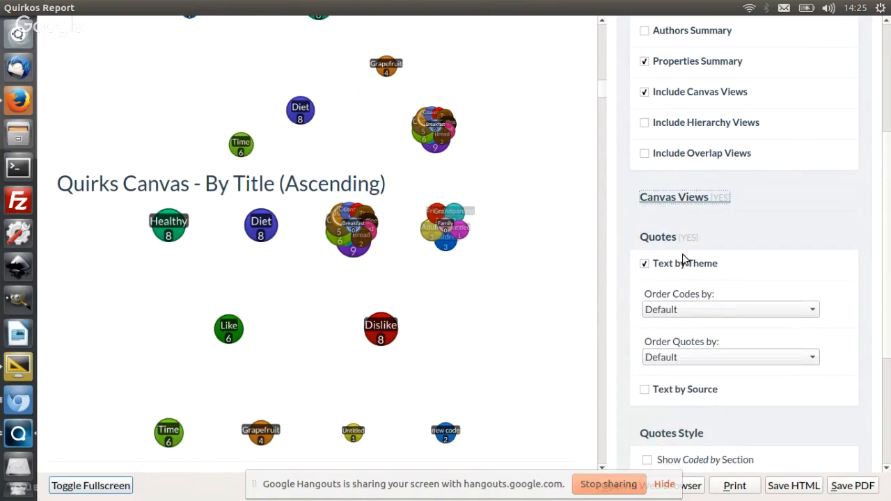
Examine the quotes in the Text Sorted by Theme section, from Healthy through its subcategory to Diet, with their sources.
scroll(589, 237, "down", 5)
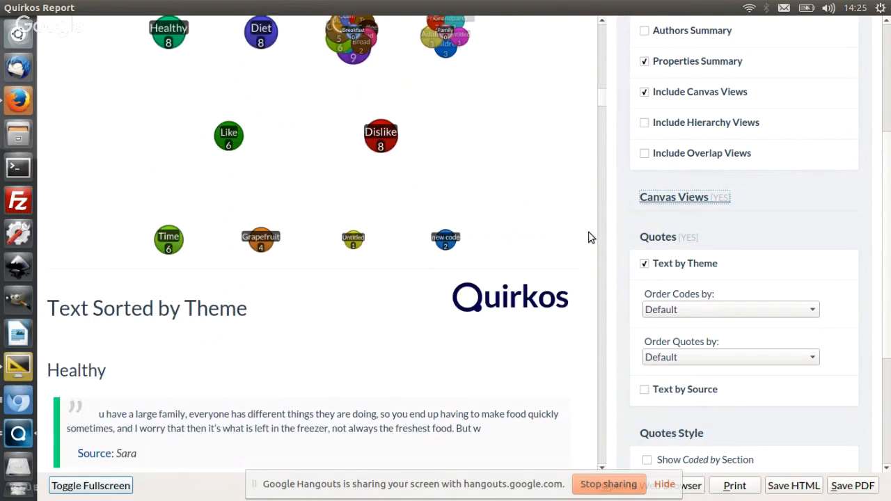
scroll(591, 238, "down", 1)
scroll(470, 264, "down", 4)
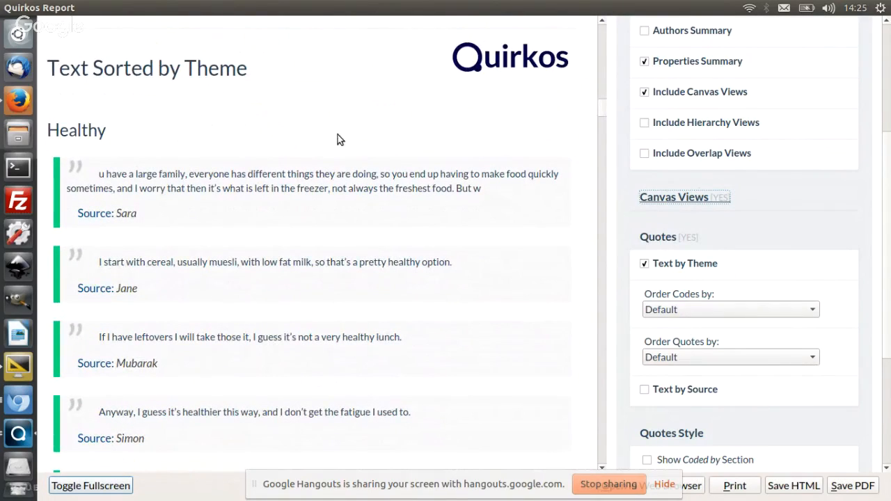
scroll(338, 140, "down", 2)
scroll(338, 140, "up", 2)
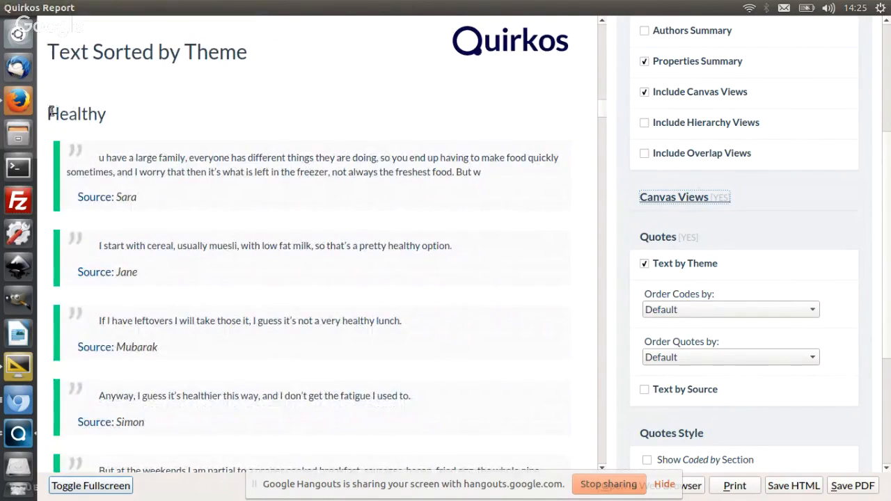
scroll(119, 163, "down", 1)
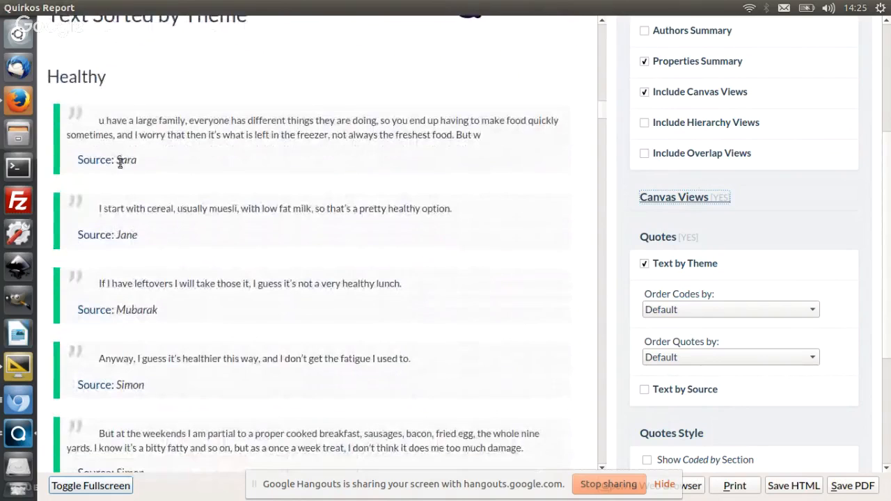
scroll(293, 174, "down", 13)
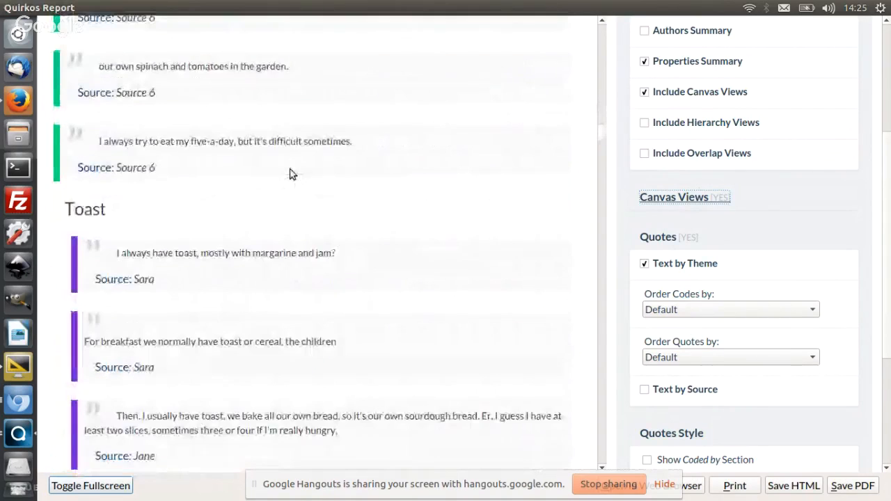
scroll(292, 175, "up", 11)
scroll(293, 175, "down", 20)
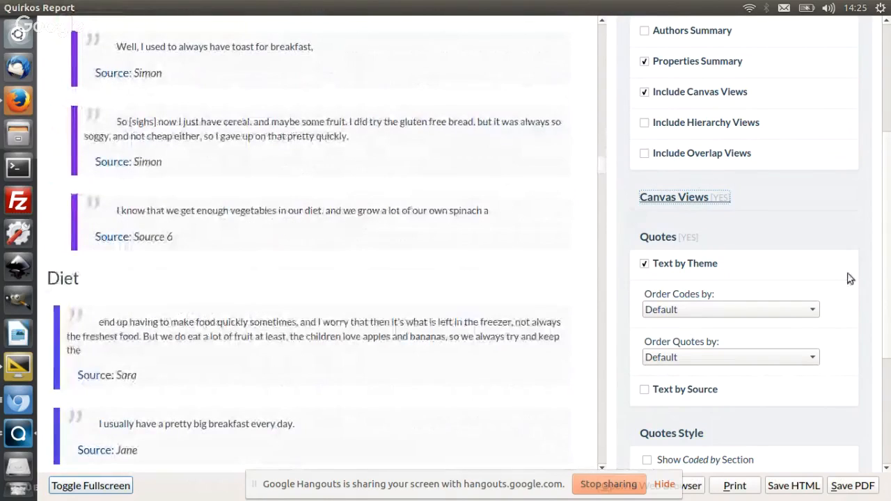
Replace the Text by Theme quotes with Text by Source in the report and check the first source's quotes.
scroll(766, 282, "down", 2)
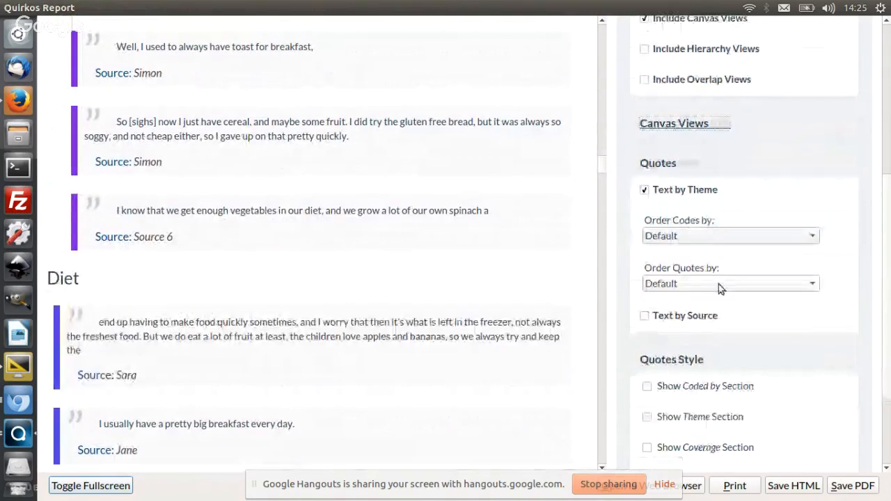
left_click(645, 189)
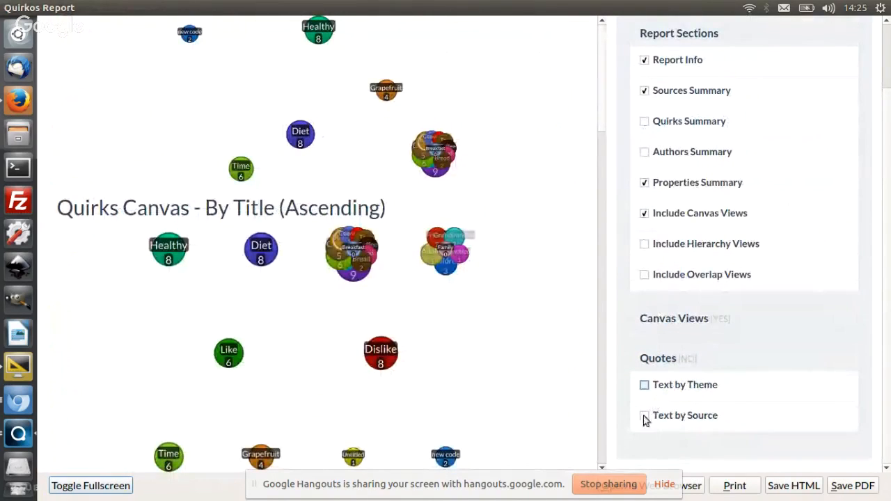
left_click(644, 416)
scroll(491, 209, "down", 8)
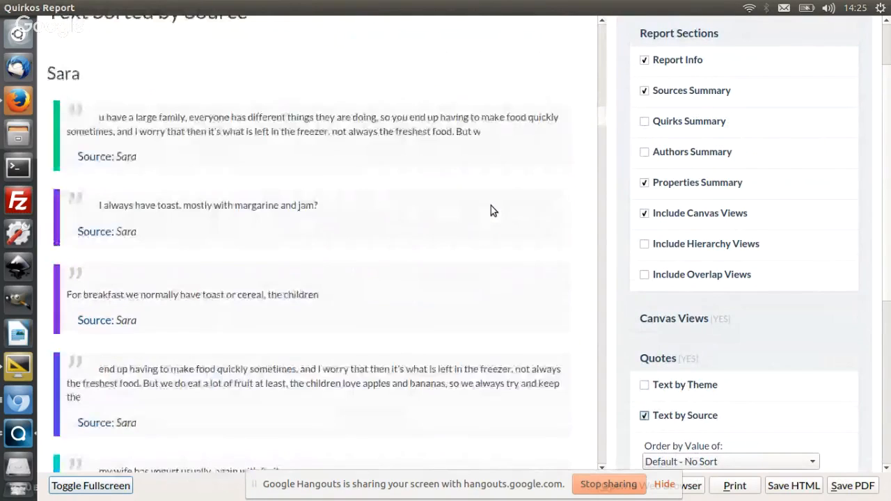
scroll(491, 209, "down", 5)
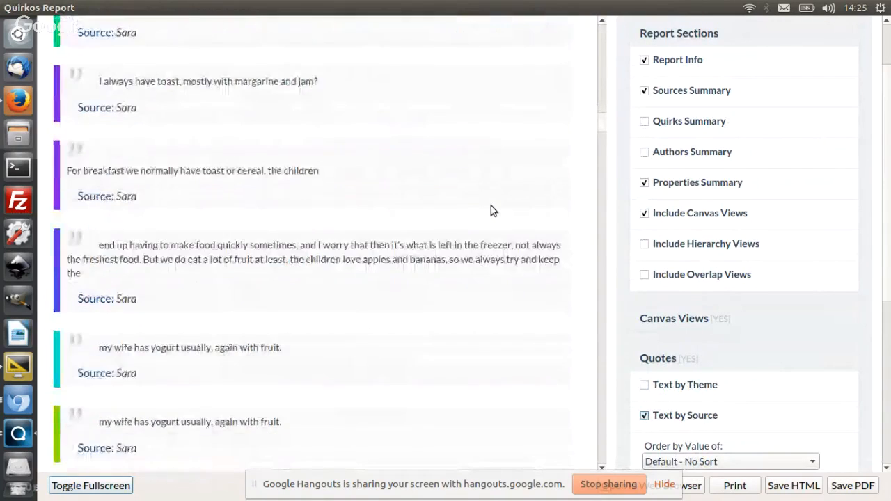
scroll(719, 330, "down", 5)
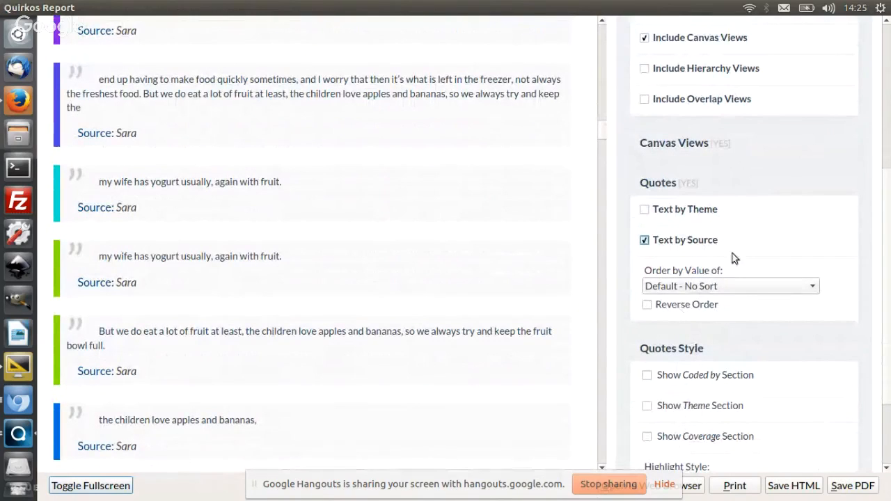
Show the Coded by and Theme sections under each quote and skim the updated quotes.
scroll(761, 322, "down", 2)
left_click(721, 302)
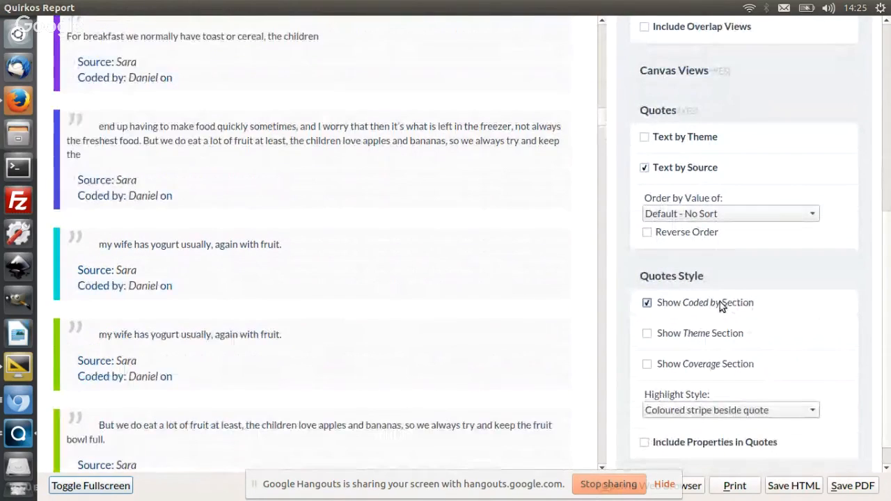
left_click(703, 340)
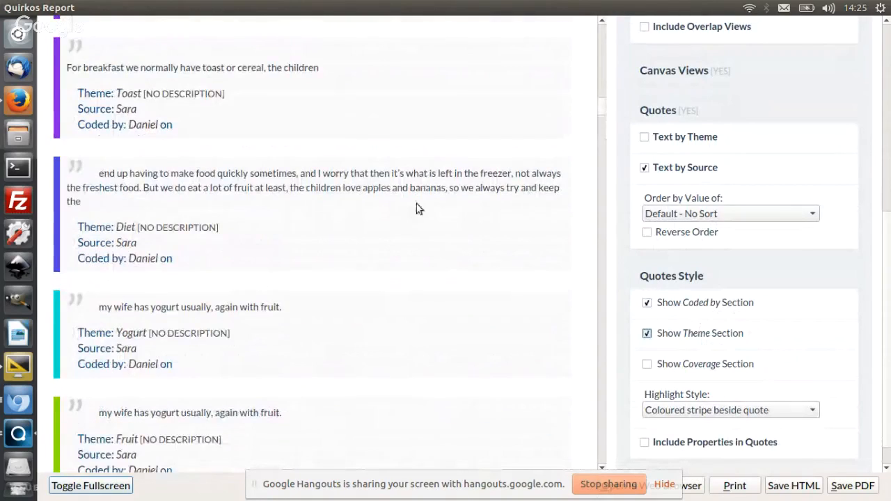
scroll(418, 207, "down", 5)
scroll(417, 203, "down", 15)
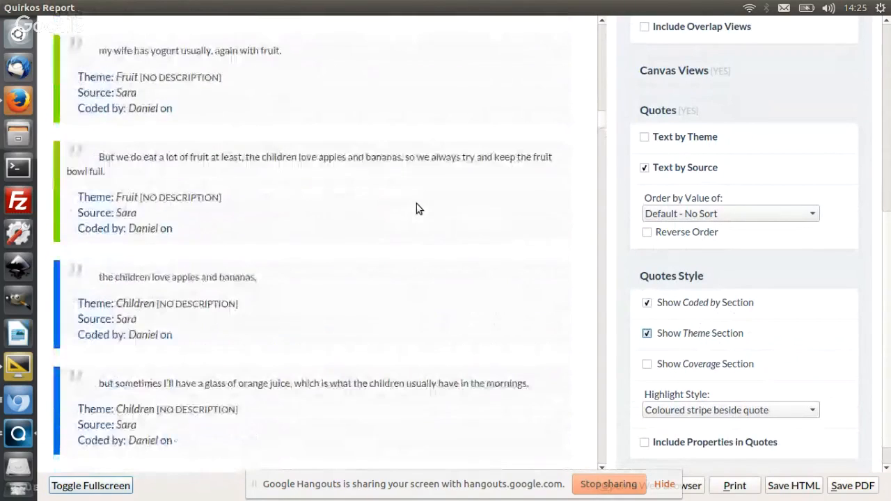
scroll(417, 203, "down", 20)
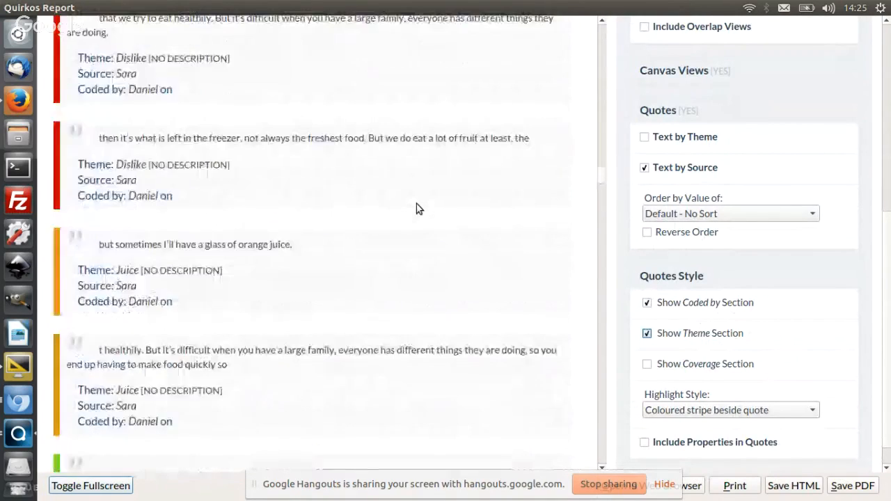
Save the report as a PDF named "example report" in the Documents folder and open the saved file.
left_click_drag(603, 201, 602, 24)
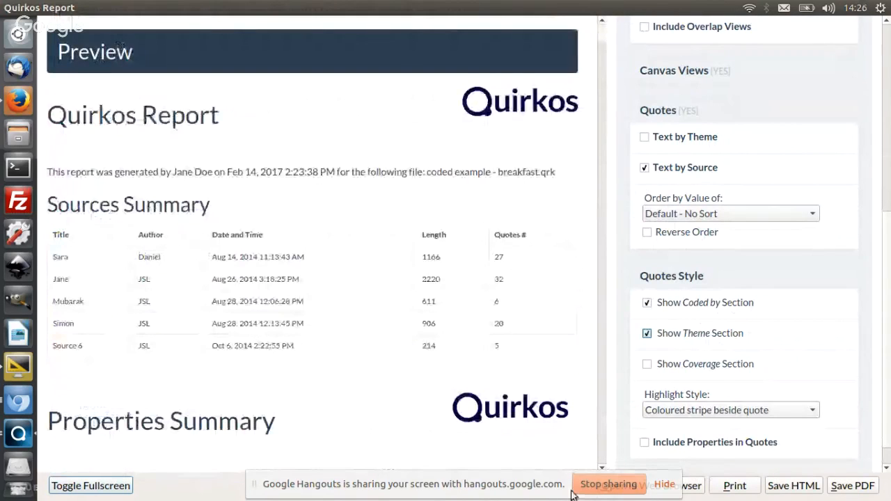
left_click(666, 485)
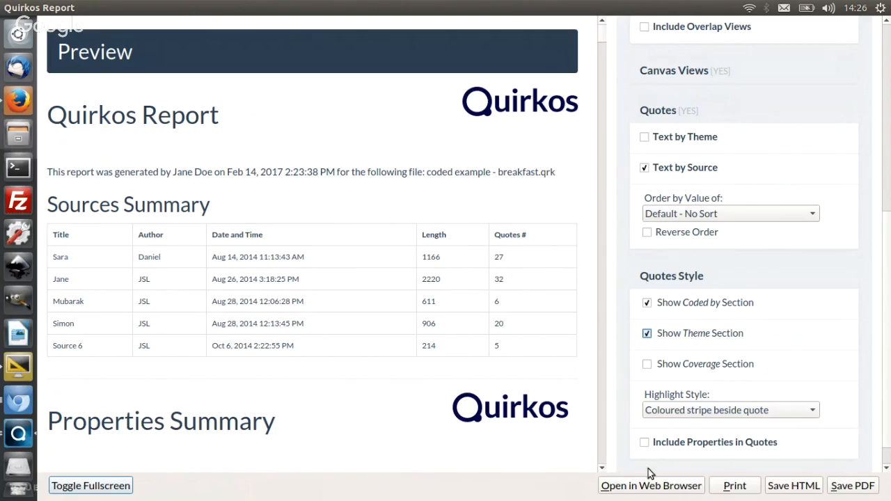
left_click(863, 492)
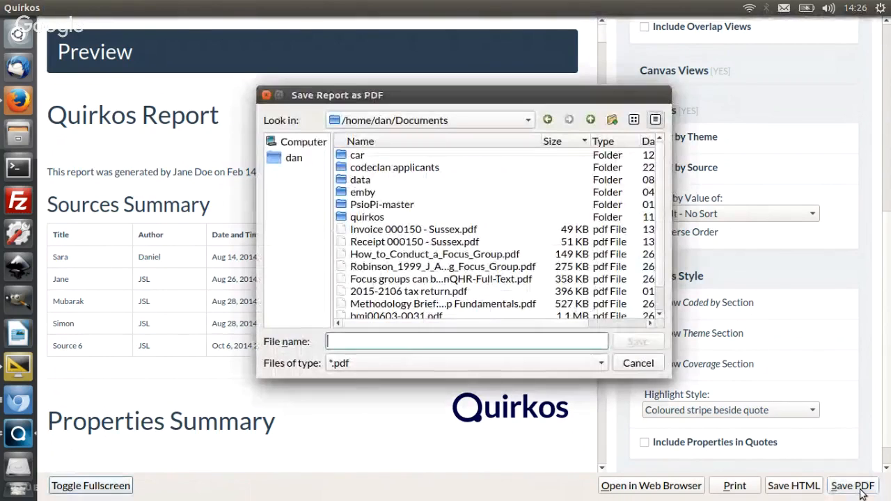
type("expa")
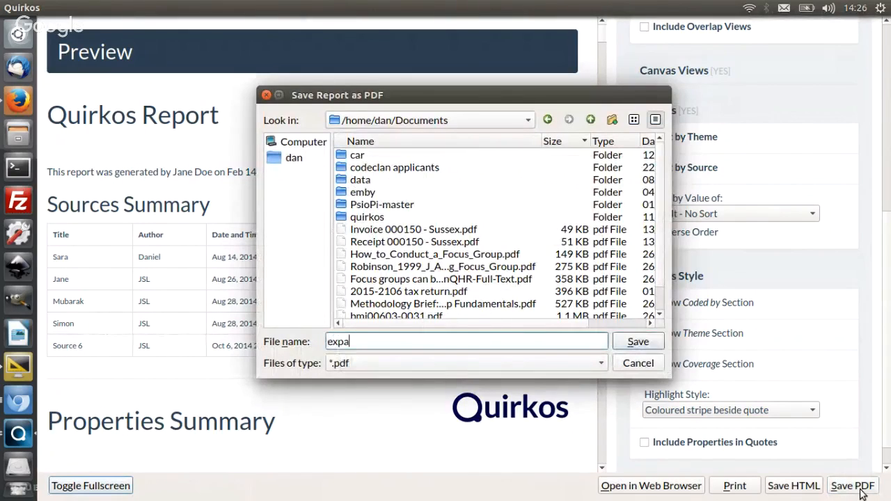
type("mmple report")
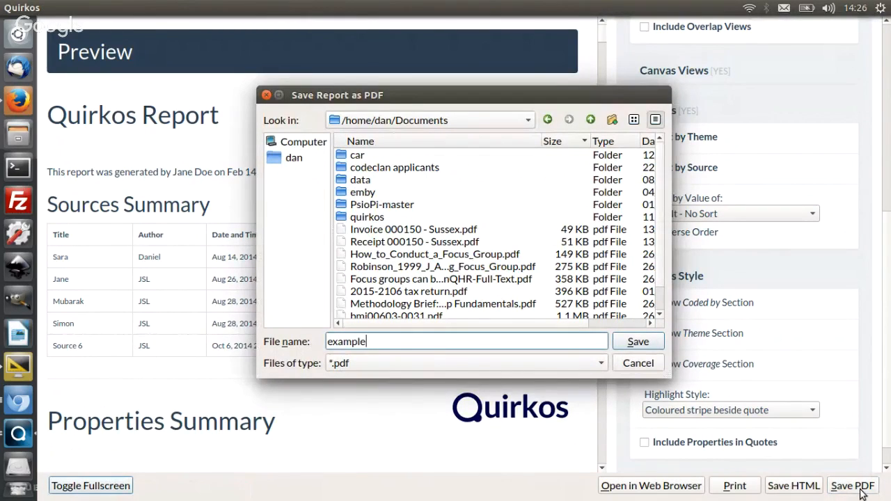
key("Return")
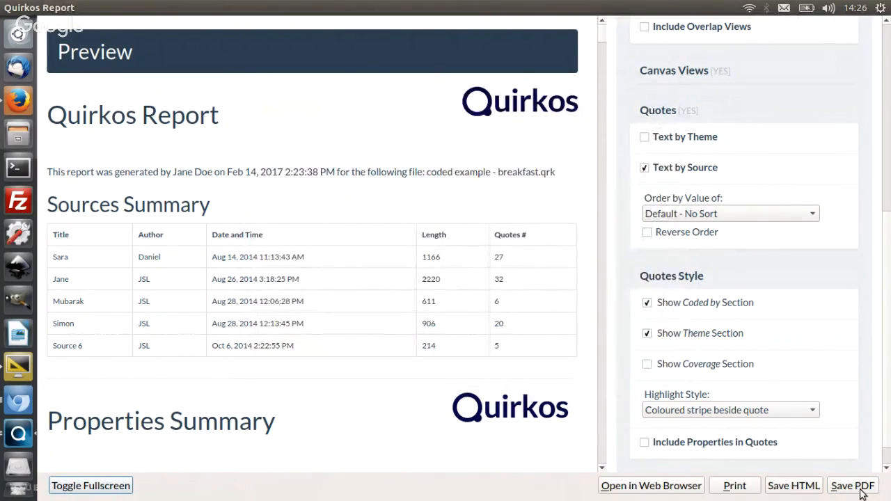
left_click(19, 134)
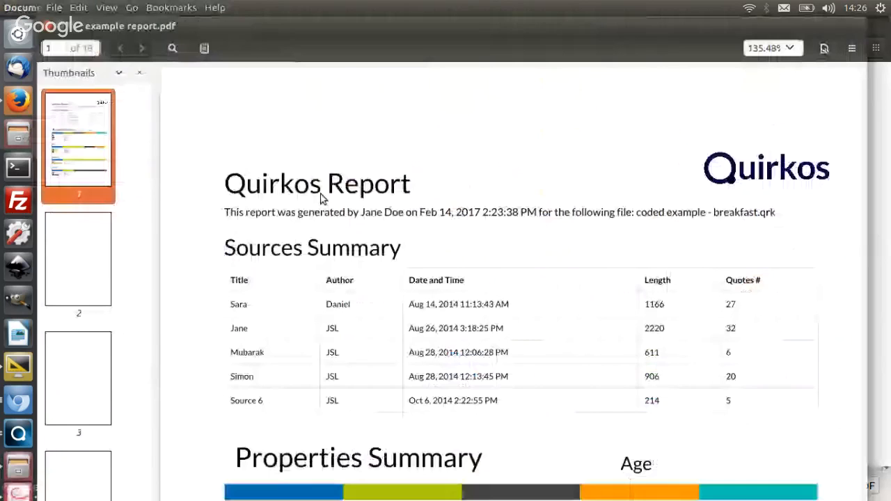
Skim the exported PDF report from the sources and properties summaries through to the quotes sorted by source.
scroll(321, 198, "down", 15)
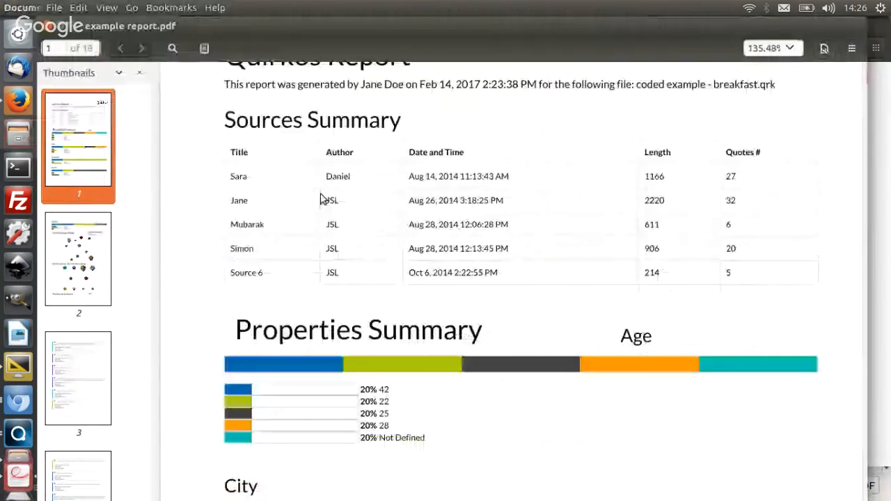
scroll(321, 198, "down", 20)
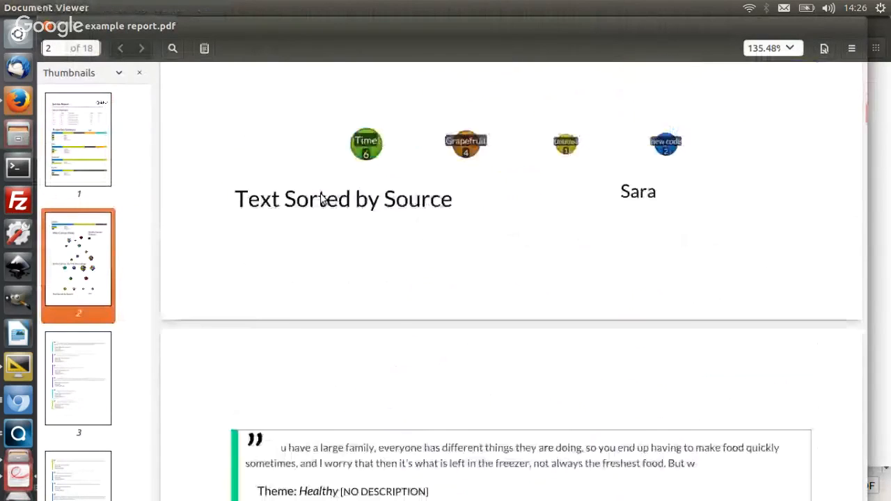
scroll(321, 199, "down", 12)
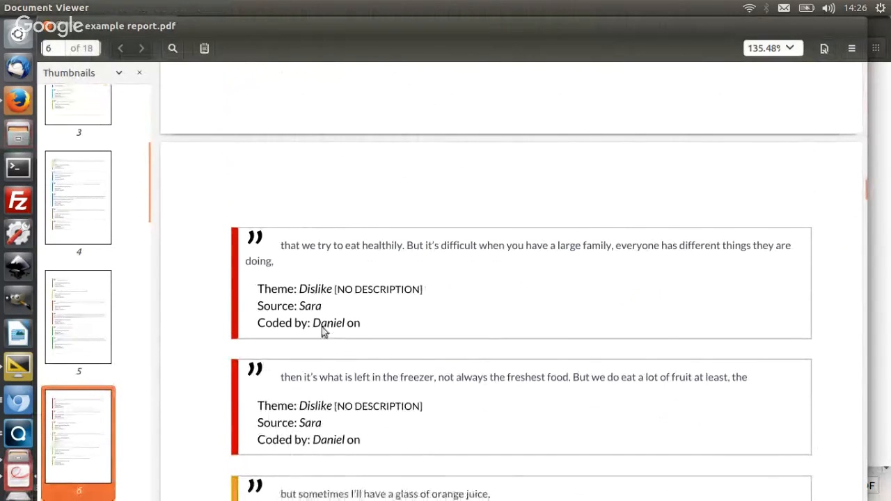
Close the PDF, the file browser and the report view, and maximise the Quirkos project window.
left_click(49, 26)
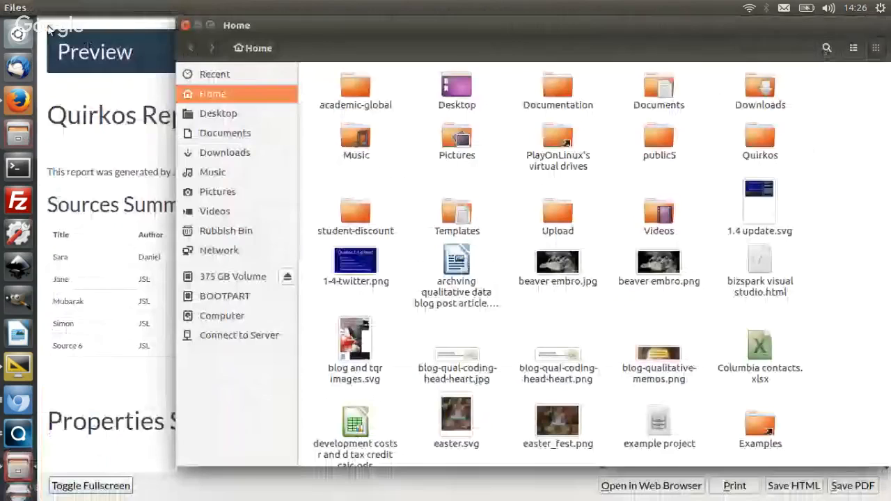
left_click(184, 27)
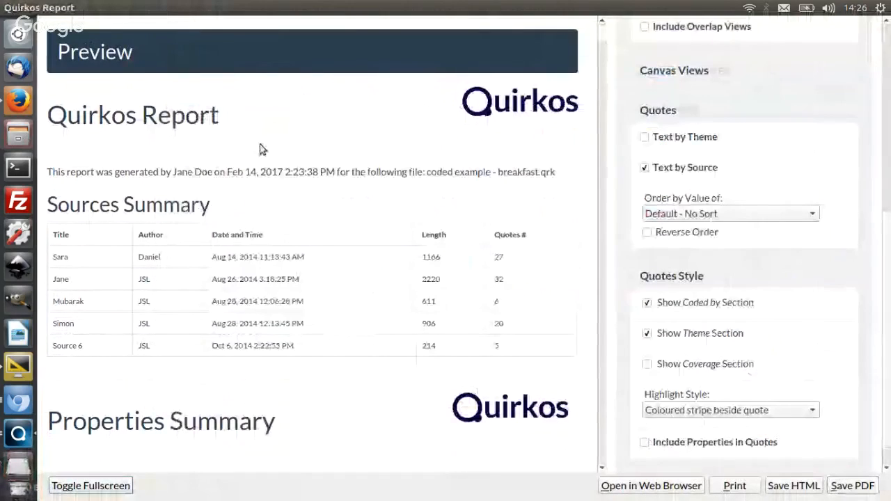
left_click(5, 6)
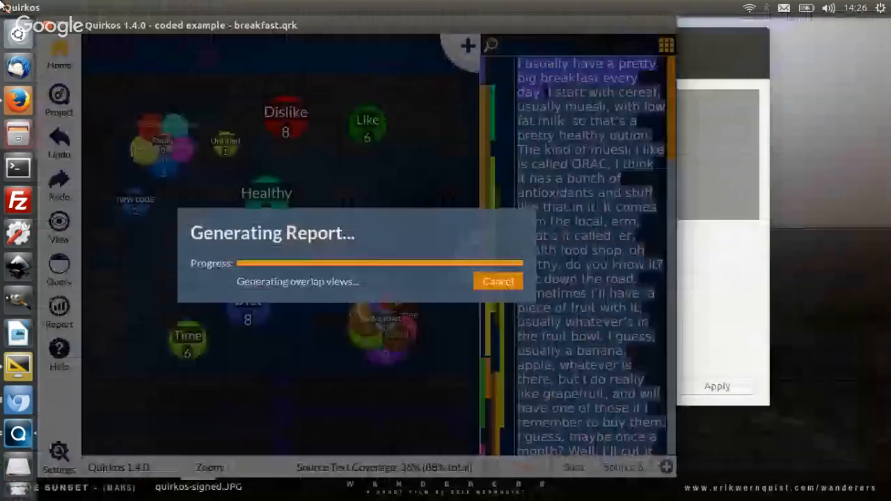
double_click(384, 25)
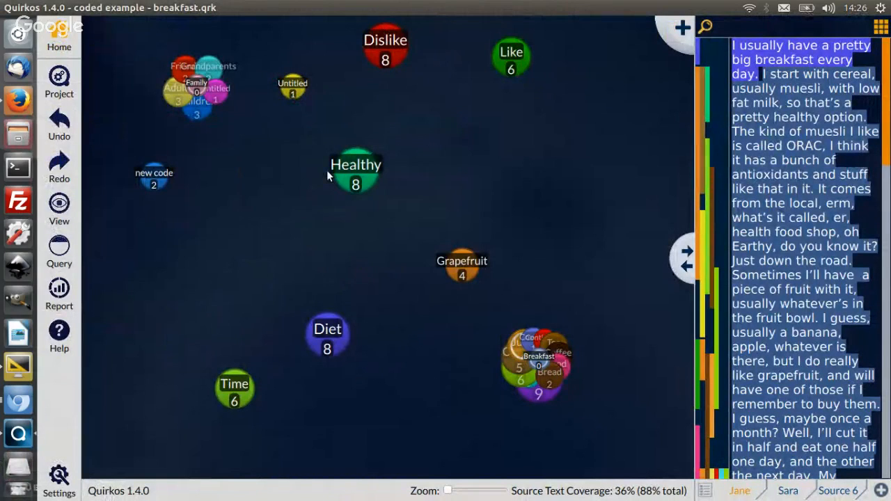
Export all sources as one Word document named "word export 33" in the Documents folder.
left_click(68, 84)
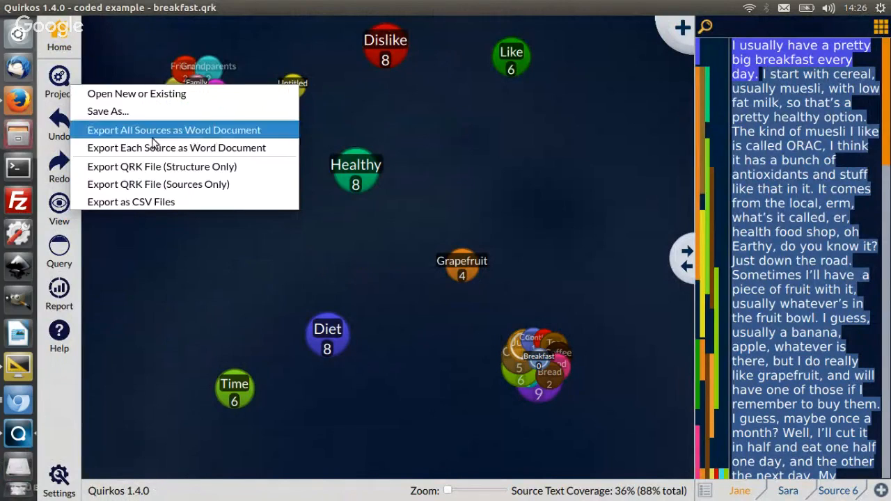
left_click(229, 137)
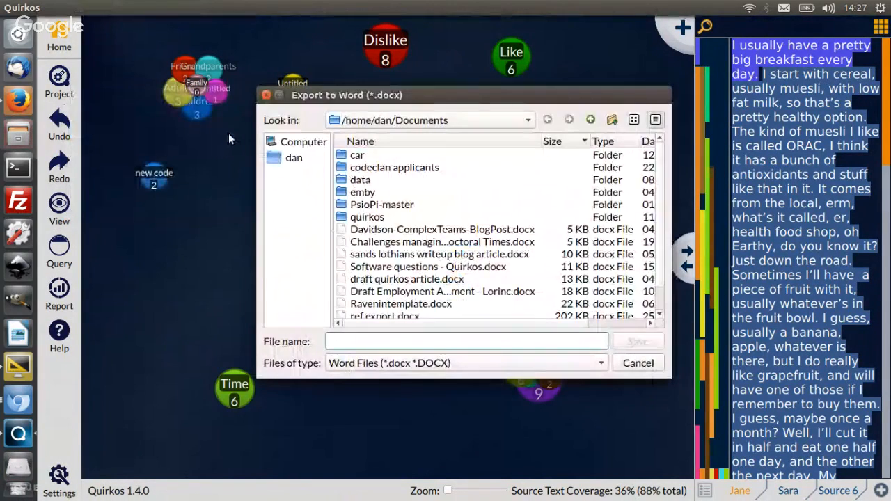
type("word export 33")
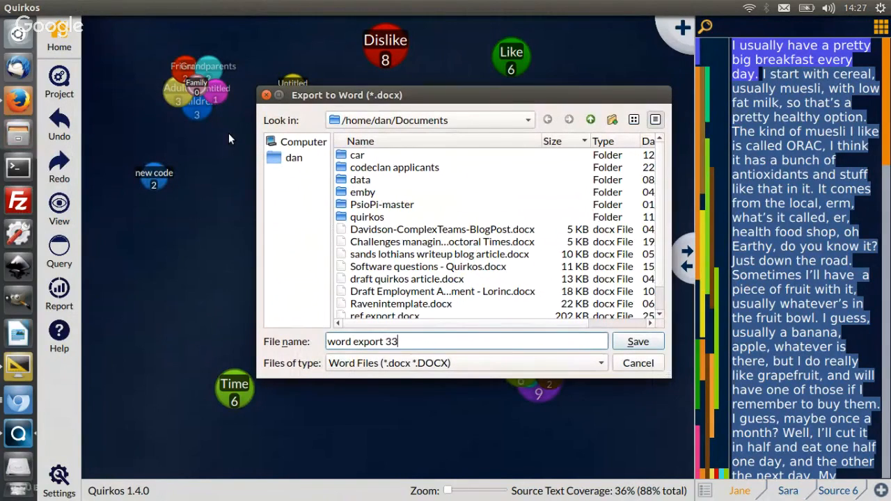
key("Return")
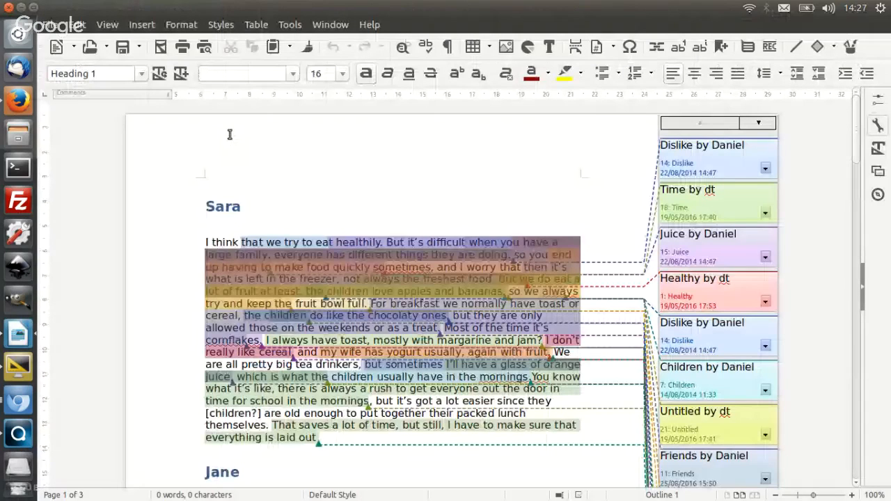
Examine the colour-coded highlights and margin comments across the sources in the exported Word document, and close it.
scroll(386, 270, "down", 2)
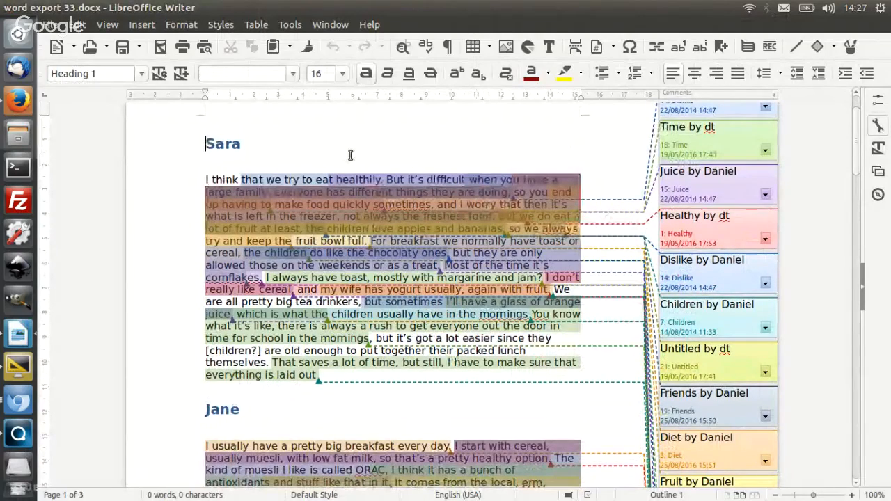
scroll(351, 154, "down", 1)
scroll(350, 155, "down", 7)
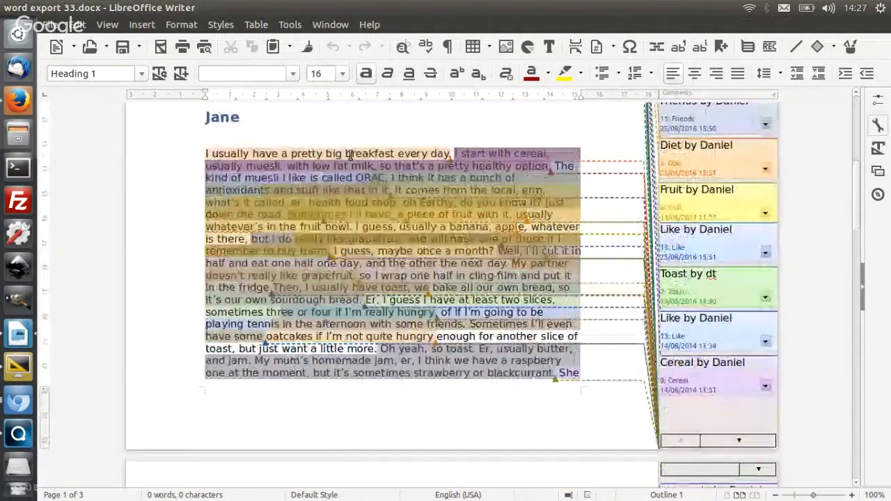
scroll(350, 150, "up", 10)
left_click(331, 255)
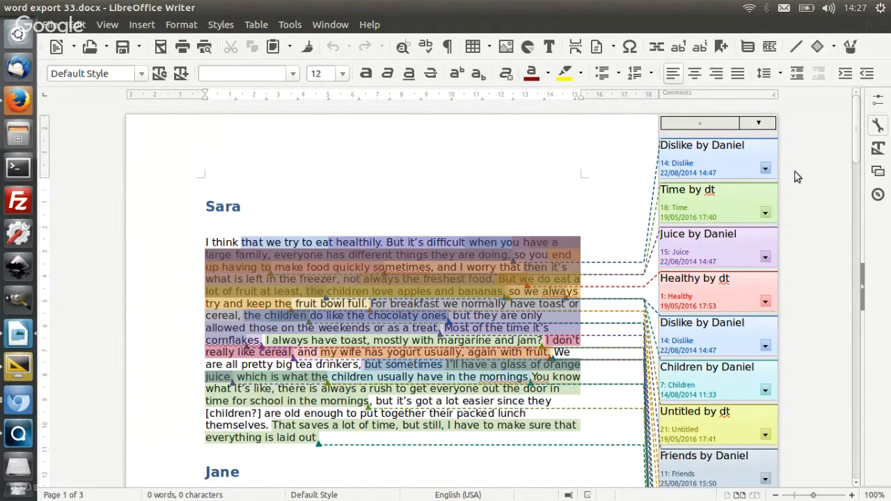
scroll(426, 406, "down", 7)
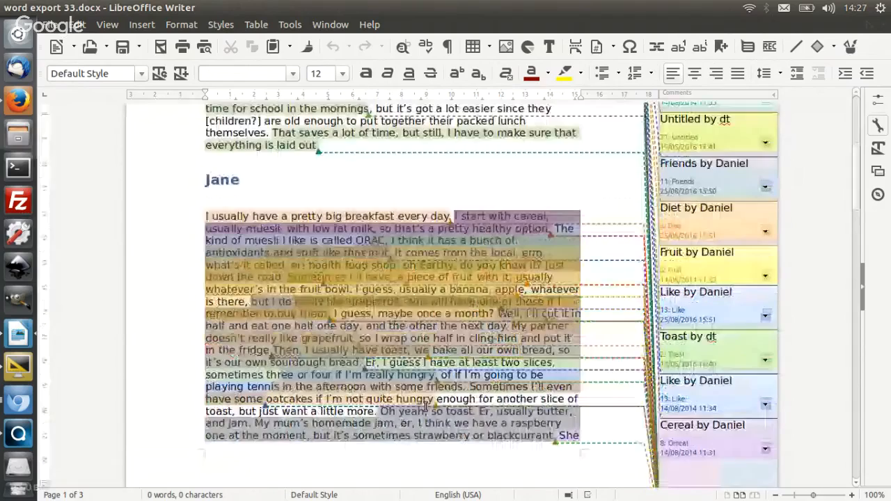
scroll(426, 406, "down", 2)
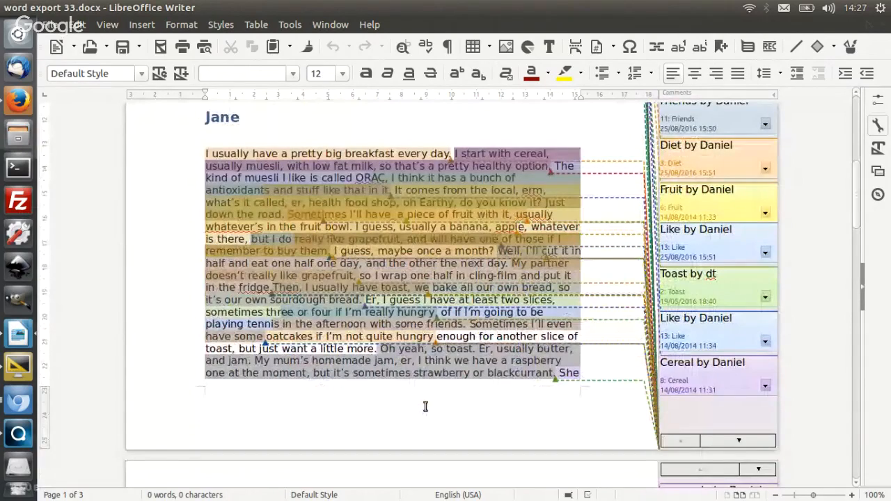
scroll(426, 406, "down", 6)
scroll(427, 406, "down", 7)
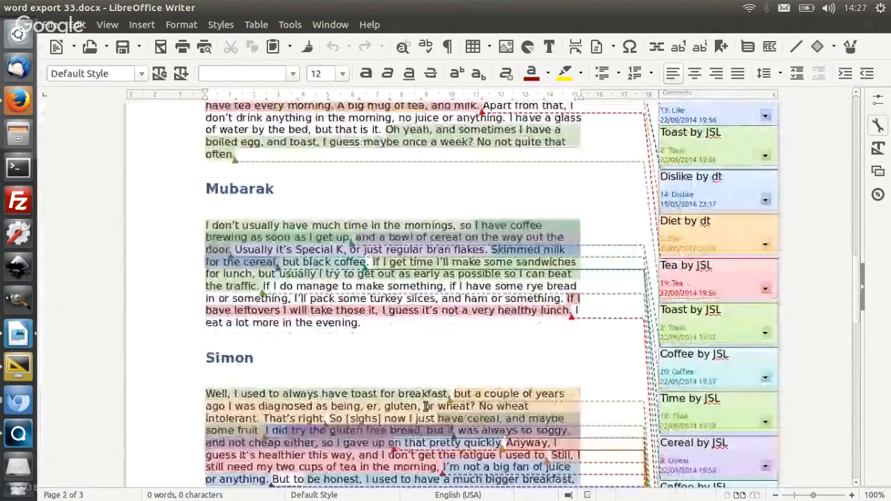
left_click(2, 5)
Export the project as CSV files into the "data" folder inside Documents.
left_click(59, 78)
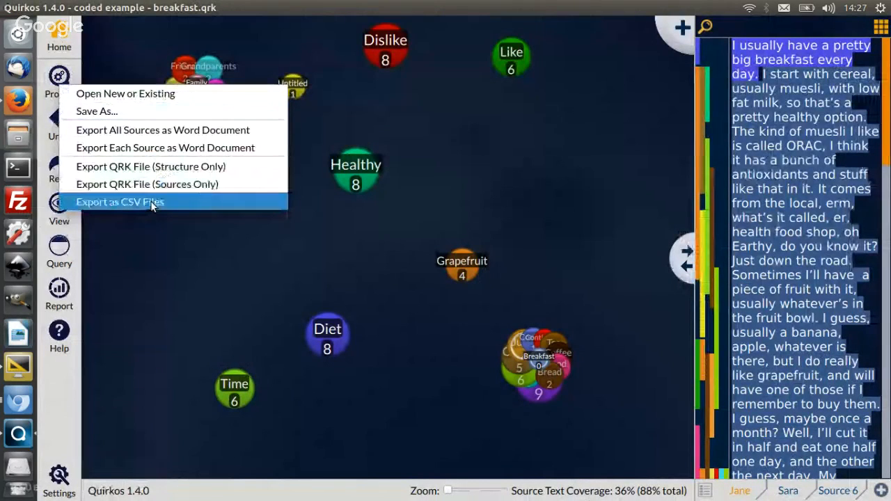
left_click(152, 204)
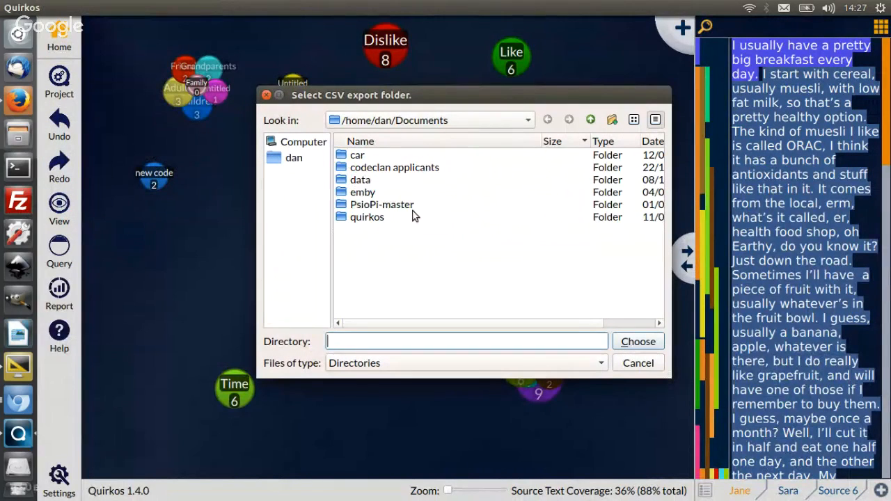
double_click(362, 180)
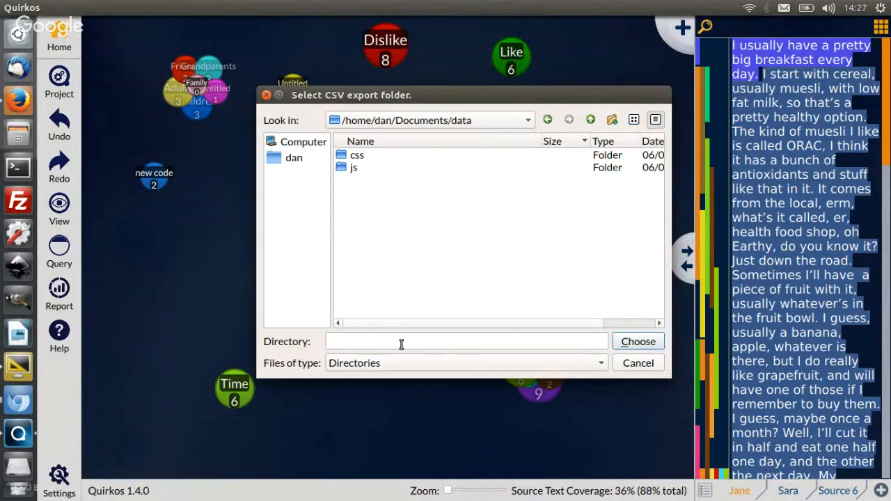
left_click(639, 341)
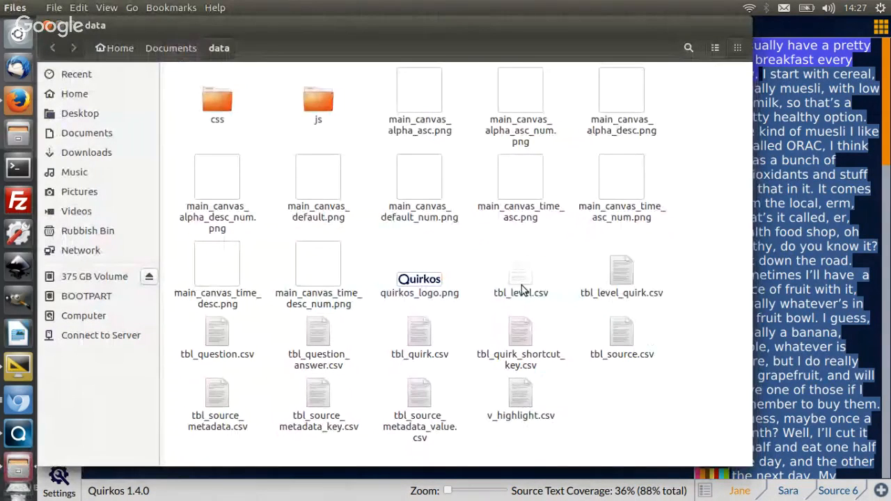
Open the exported v_highlight.csv with the default import settings and skim its rows of coded quotes.
double_click(524, 399)
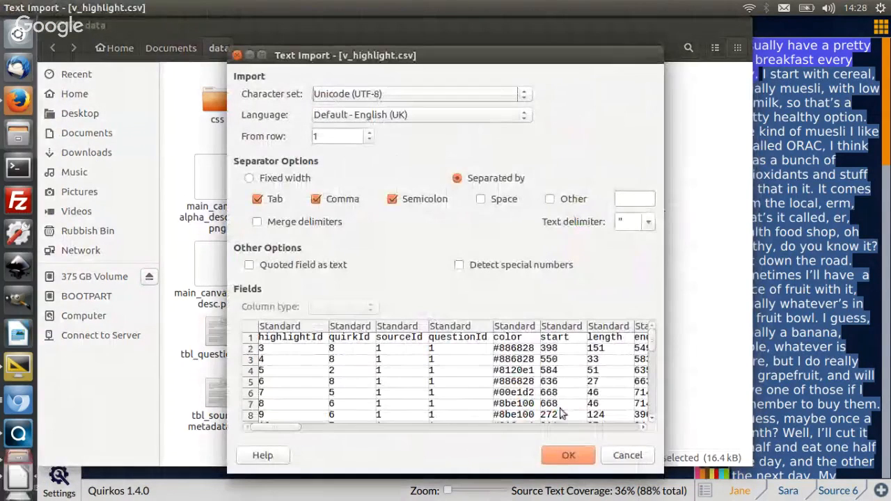
left_click(566, 454)
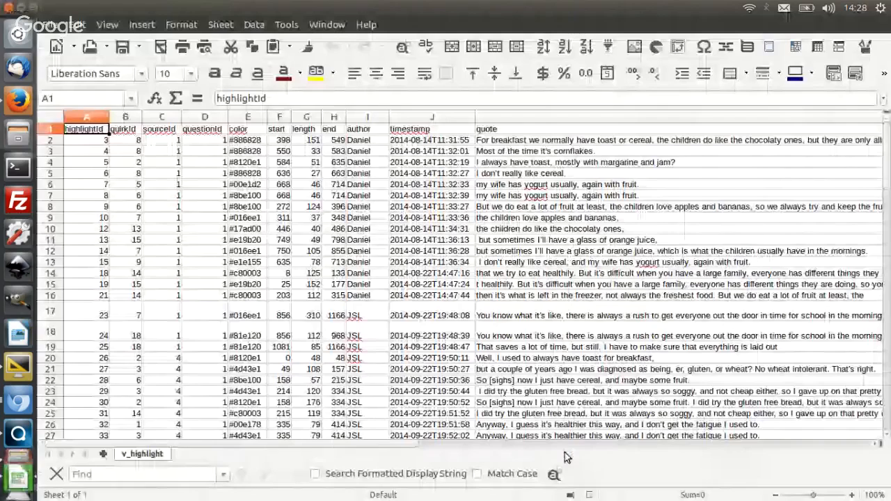
scroll(476, 244, "down", 2)
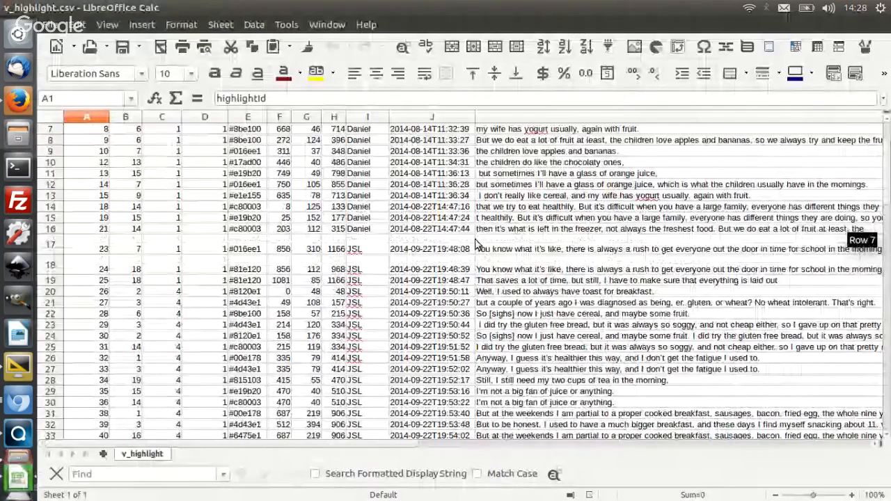
scroll(475, 244, "down", 8)
Return to the header row of the spreadsheet and go through its columns from highlightId to timestamp.
left_click(476, 241)
key("Left")
key("Left")
key("Left")
key("Left")
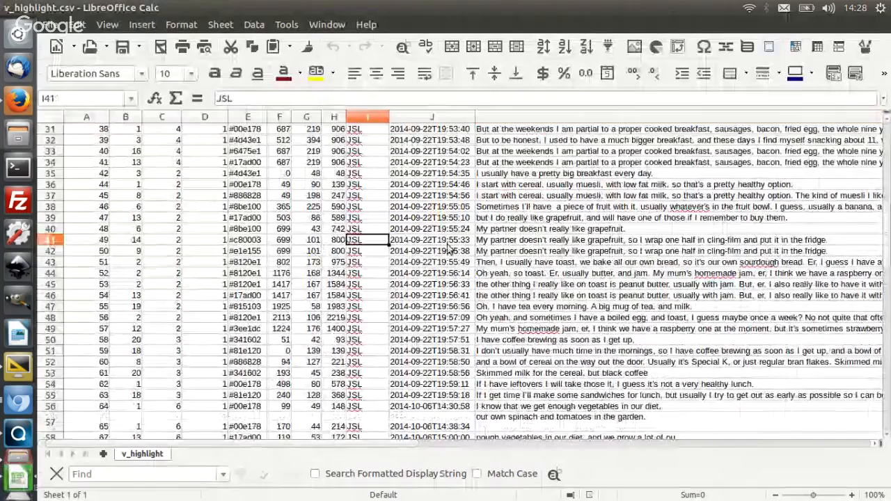
key("Home")
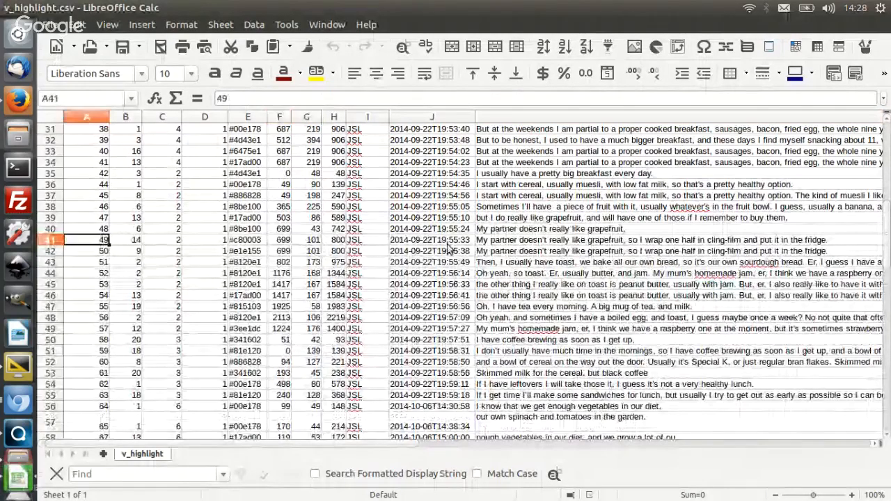
key("Up")
key("Up")
key("Up")
key("Up")
key("Up")
key("Up")
key("Up")
key("Up")
key("Up")
key("Up")
key("Up")
key("Up")
key("Up")
key("Up")
key("Up")
key("Up")
key("Up")
key("Up")
key("Up")
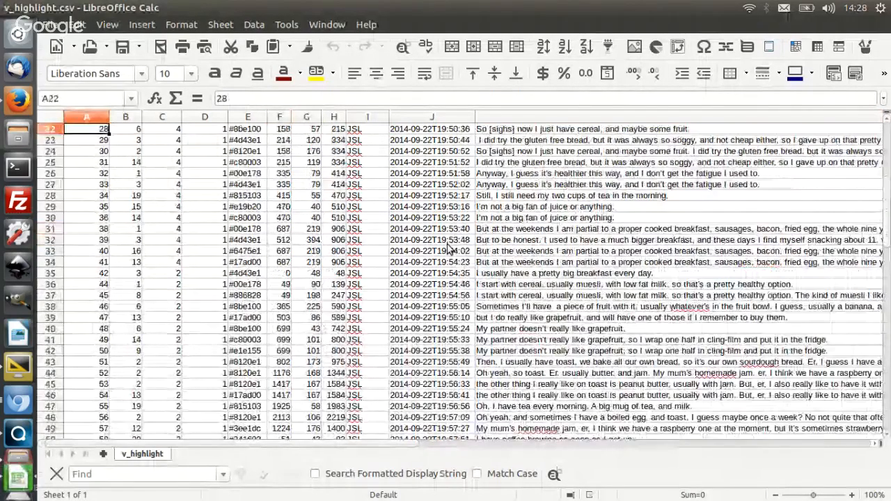
key("Up")
key("Up")
key("Up")
key("Up")
key("Up")
key("Up")
key("Up")
key("Up")
key("Up")
key("Up")
key("Up")
key("Up")
key("Up")
key("Up")
key("Up")
key("Up")
key("Up")
key("Up")
key("Up")
key("Up")
key("Right")
key("Right")
key("Right")
key("Right")
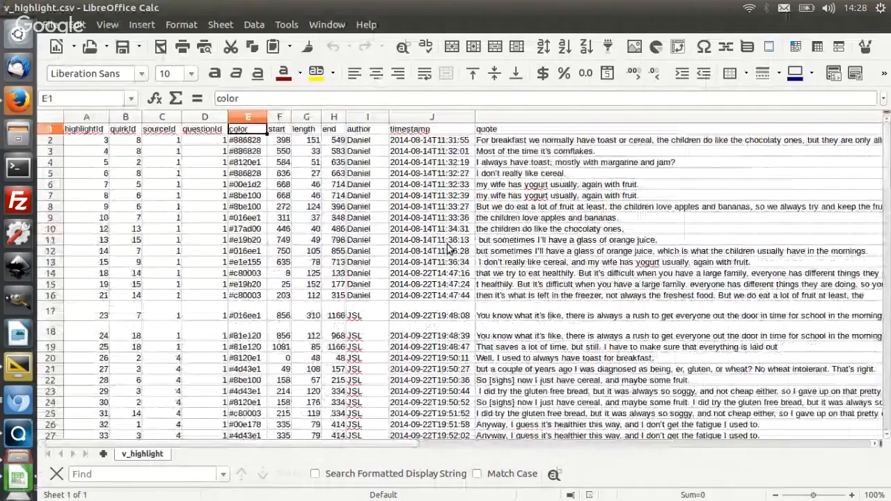
key("Right")
key("Right")
key("Right")
key("Right")
key("Right")
Look through the quote rows down to the last entry, and close the spreadsheet and the file browser.
scroll(594, 234, "down", 5)
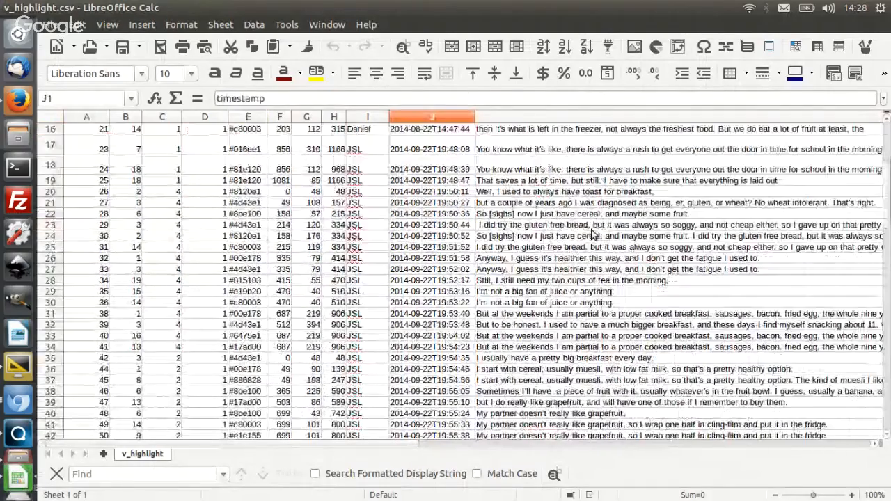
scroll(594, 234, "down", 20)
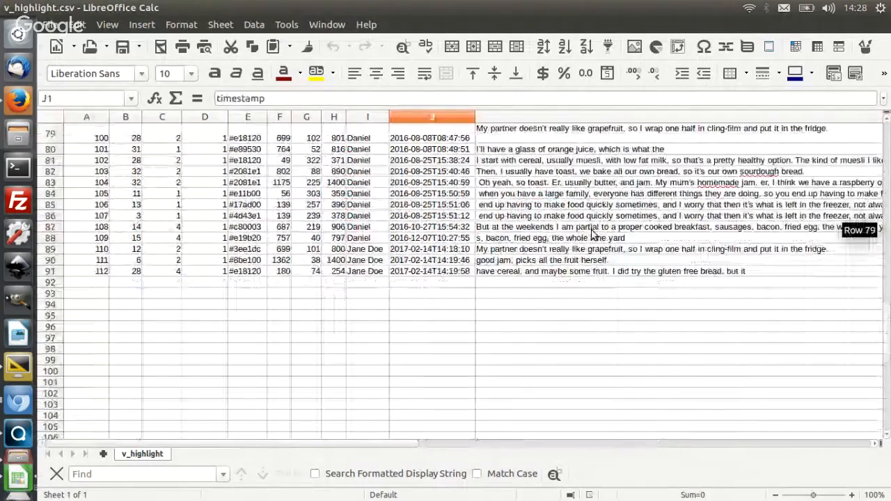
scroll(594, 234, "up", 18)
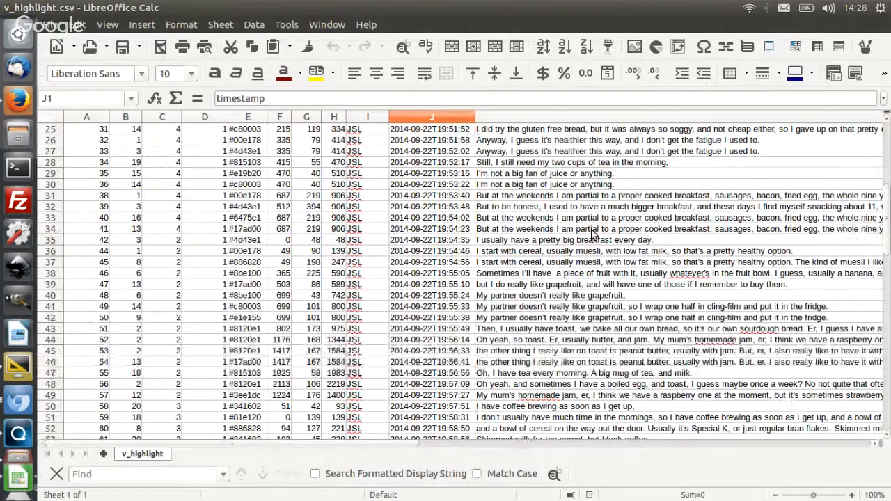
left_click(6, 6)
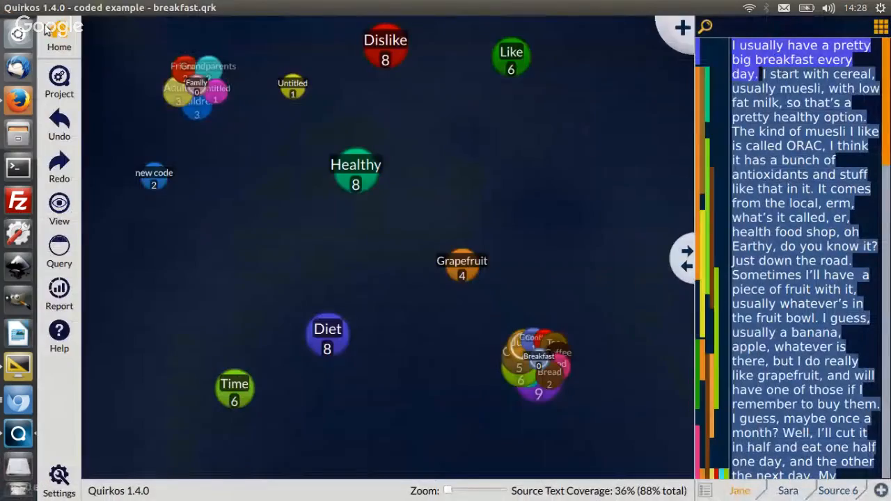
left_click(7, 7)
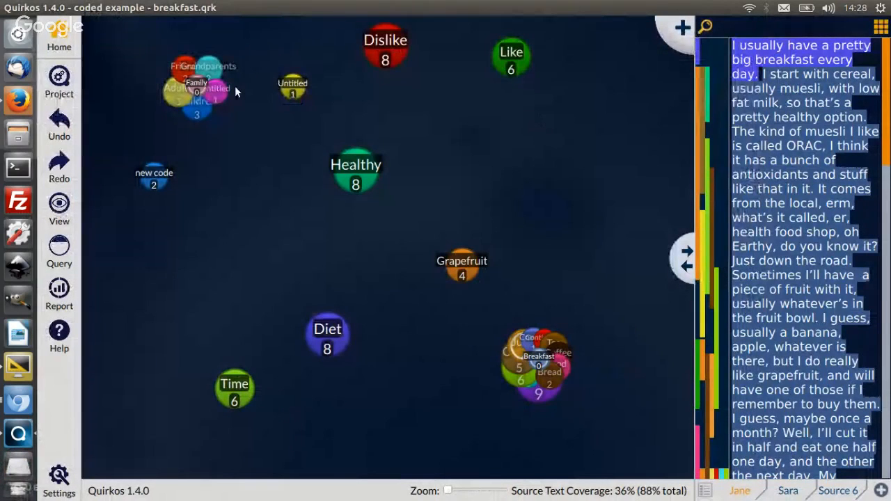
Save a copy of the project as "example 3" in the data folder inside Documents.
left_click(61, 89)
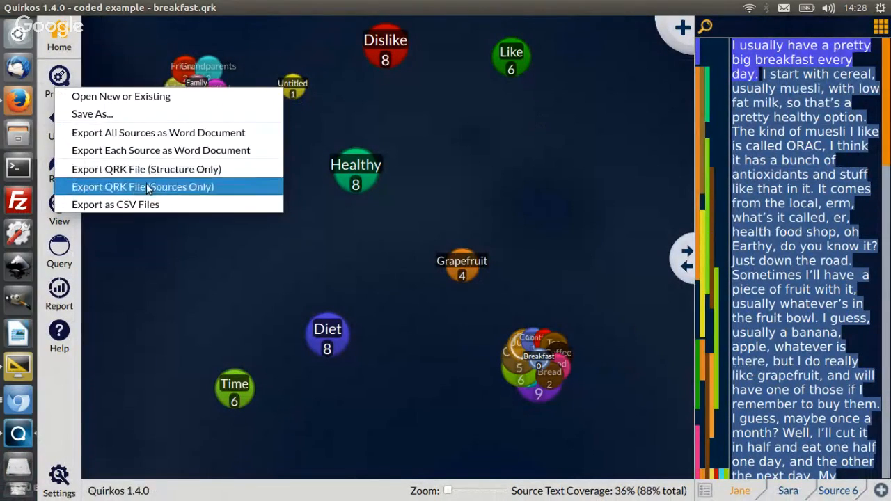
left_click(106, 119)
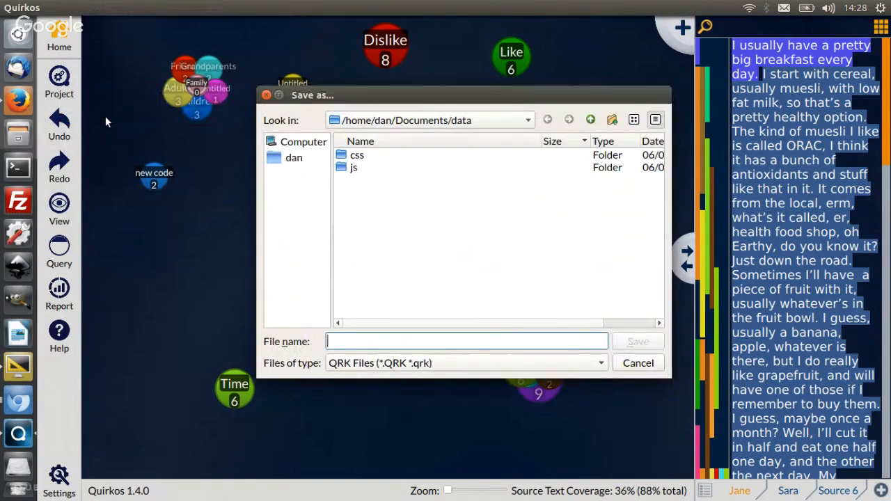
type("example ")
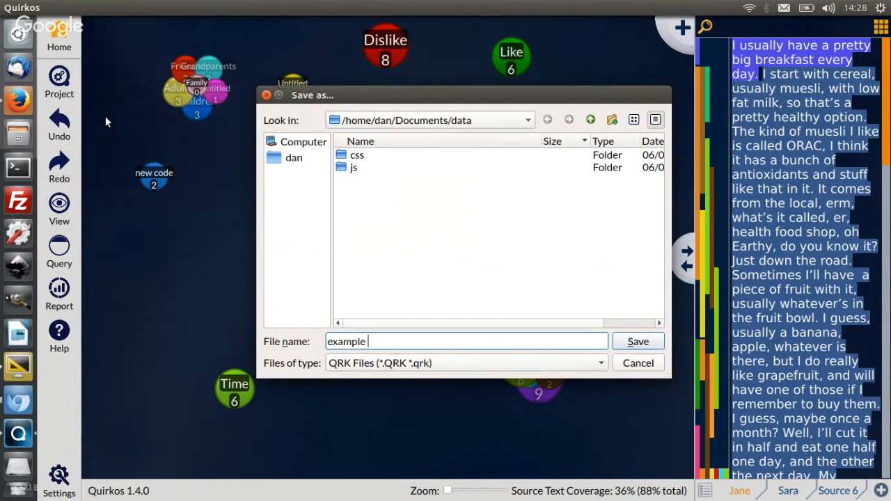
type("3")
key("Return")
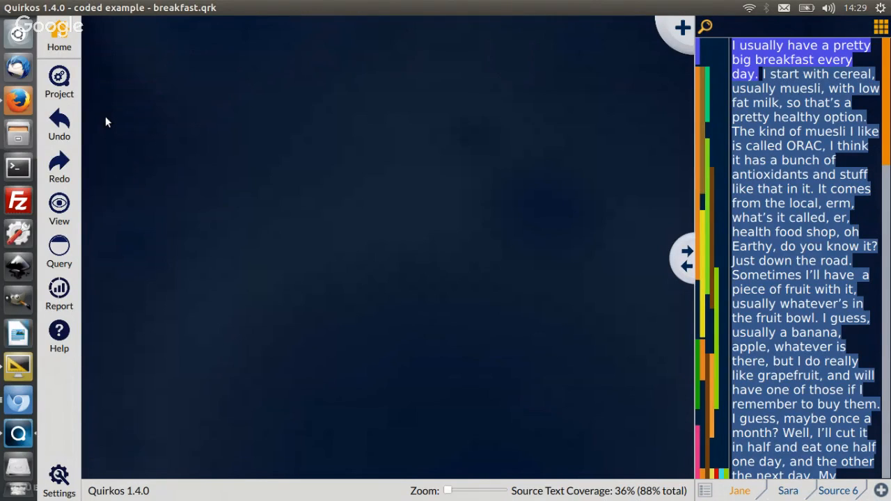
Reopen the recent project "coded example - breakfast.qrk".
left_click(62, 74)
left_click(94, 80)
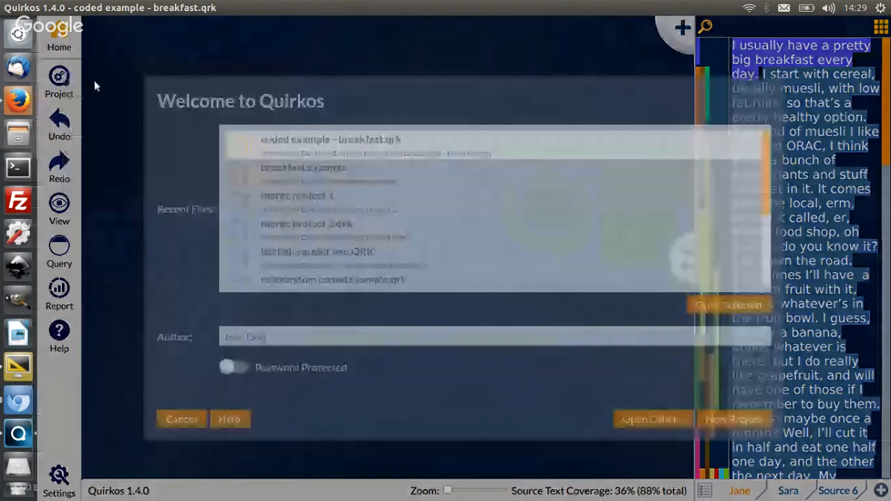
double_click(377, 150)
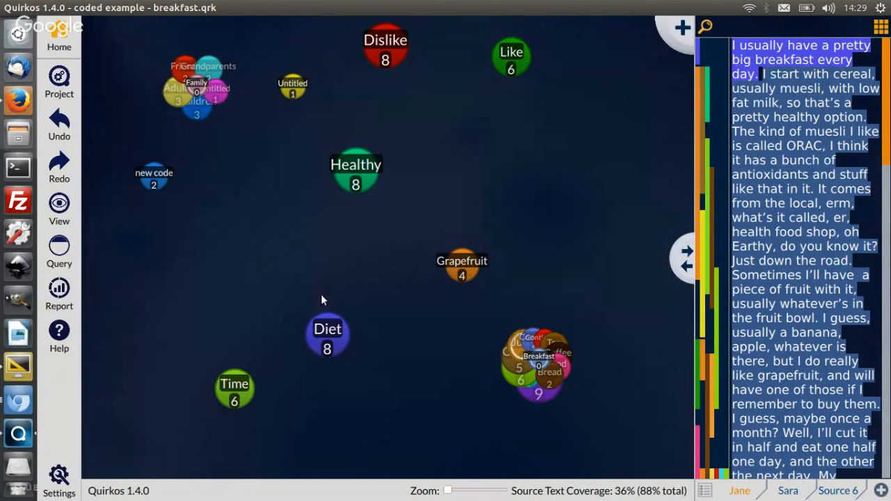
Show the overlap view for the Healthy quirk and inspect the overlap details of Healthy, Like, Dislike and Tea.
right_click(360, 168)
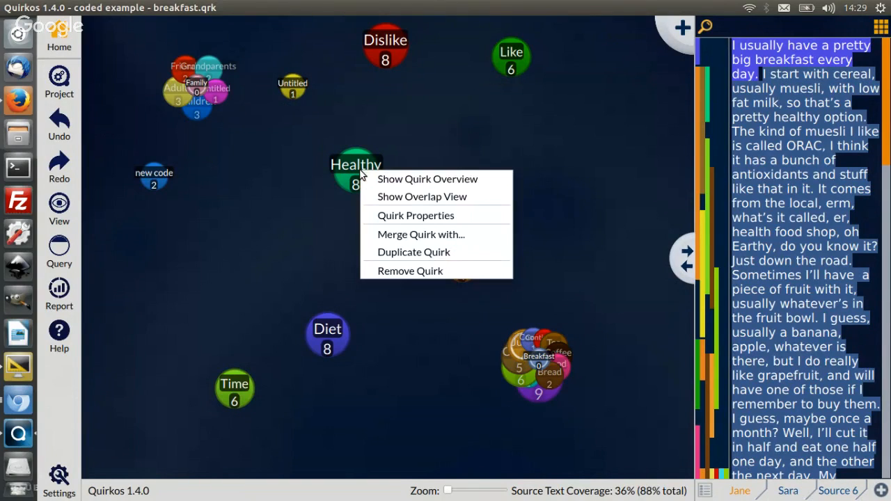
left_click(459, 197)
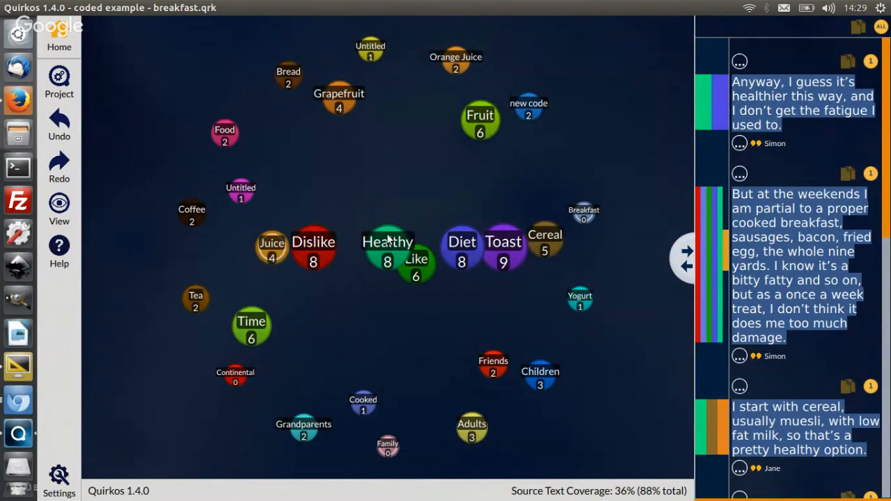
mouse_move(383, 250)
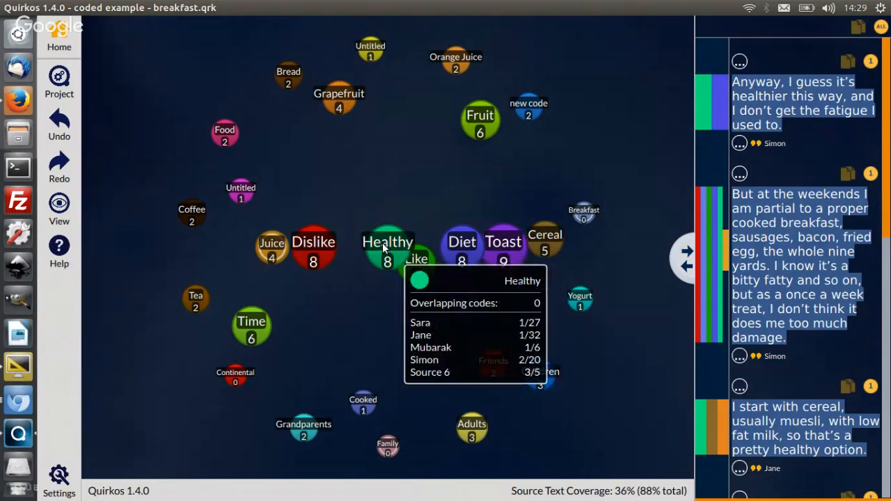
mouse_move(421, 262)
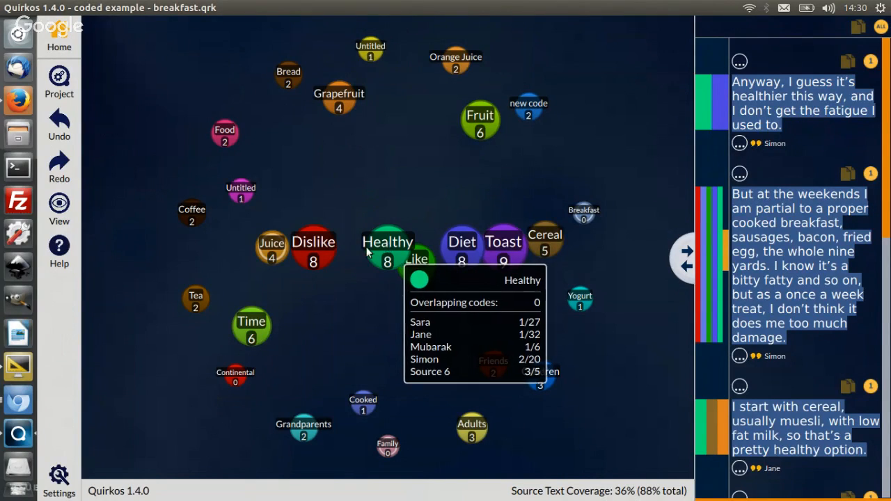
mouse_move(315, 258)
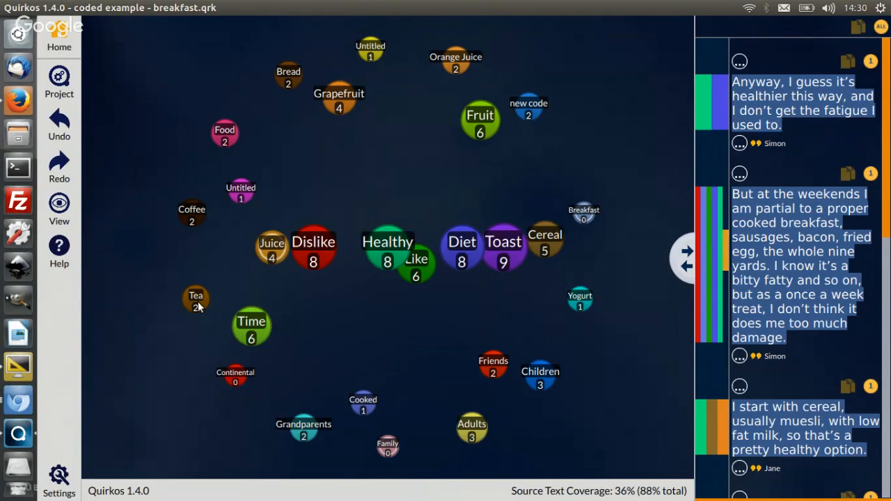
mouse_move(198, 304)
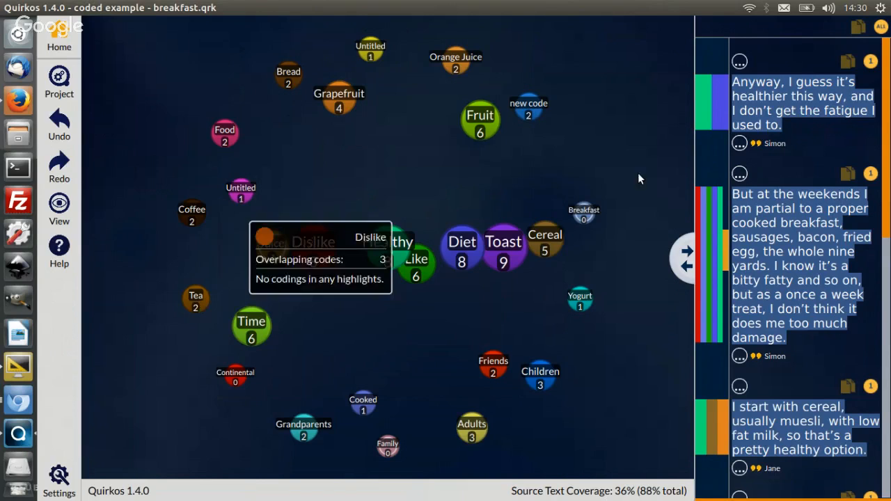
Code the Source 6 quote "I know that we get enough vegetables in our diet," to the Diet quirk and return to the main canvas.
scroll(814, 243, "down", 5)
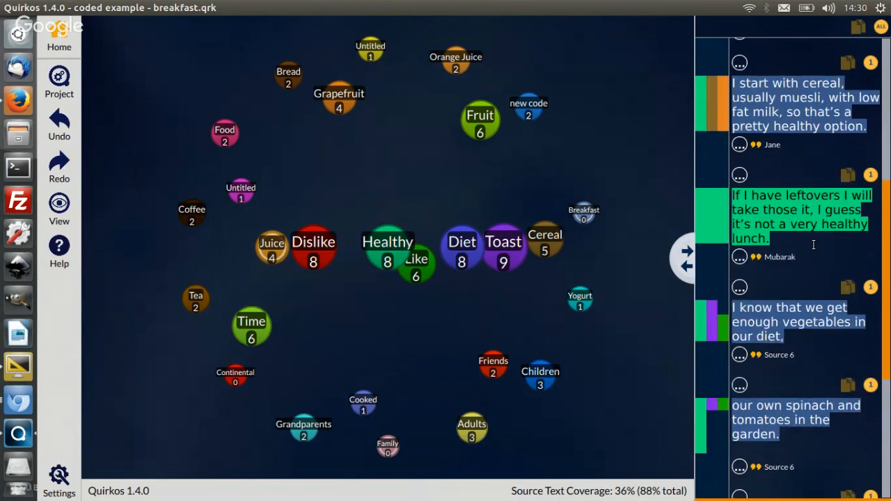
left_click_drag(770, 333, 447, 251)
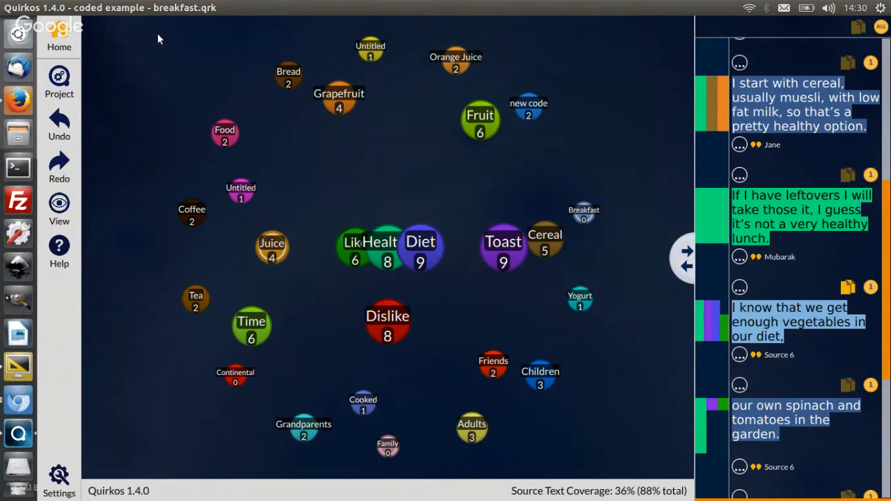
left_click(59, 32)
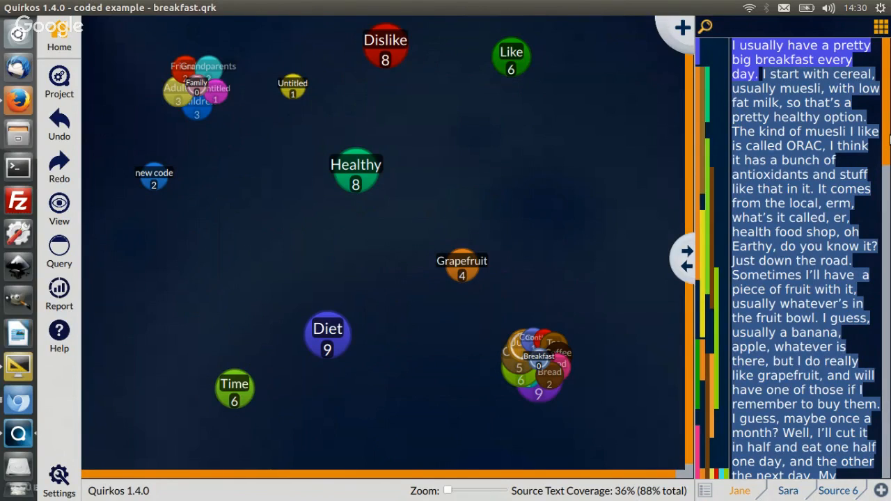
View the properties of the Healthy quirk, with its title, description, color and levels, and close them without changes.
right_click(359, 169)
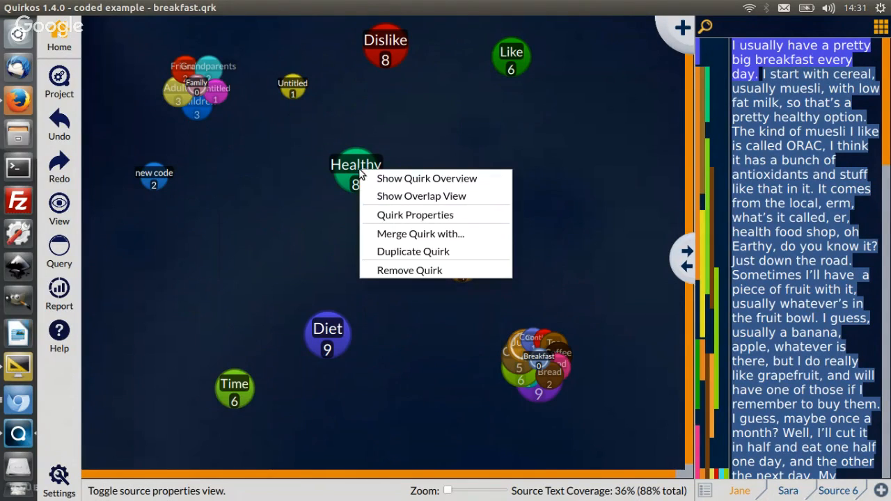
left_click(400, 212)
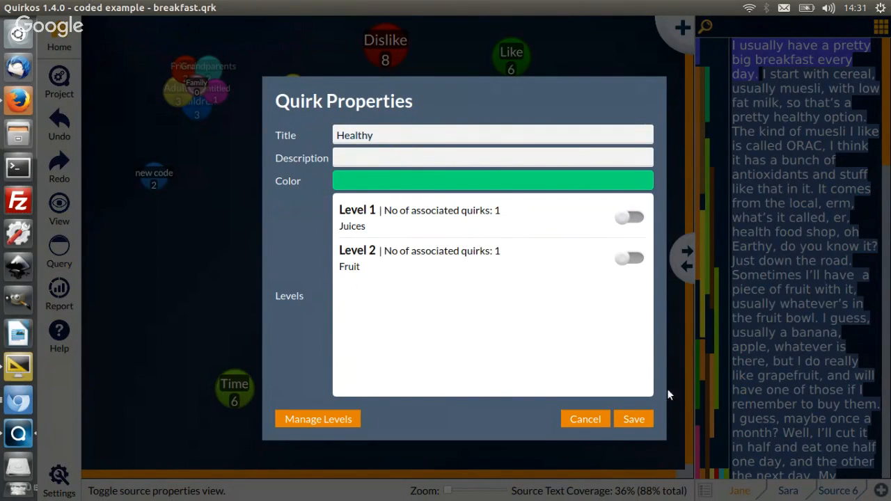
left_click(585, 425)
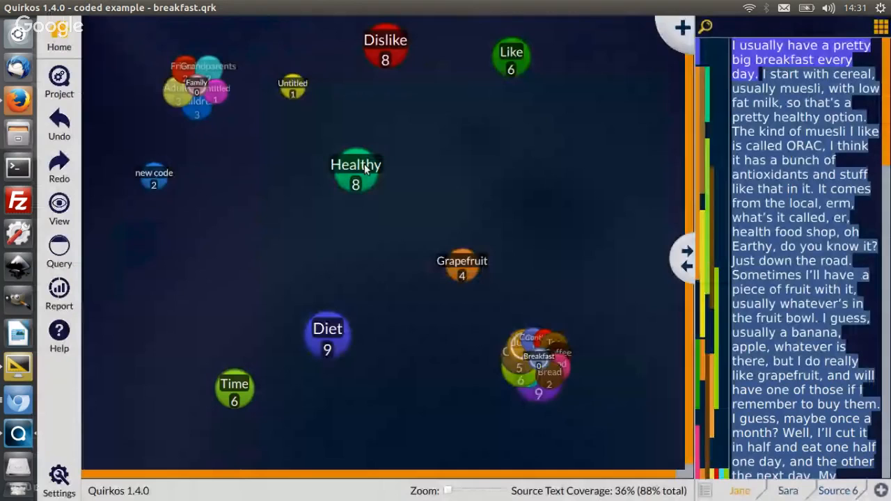
Remove the Healthy quirk from the canvas and undo its removal.
right_click(365, 165)
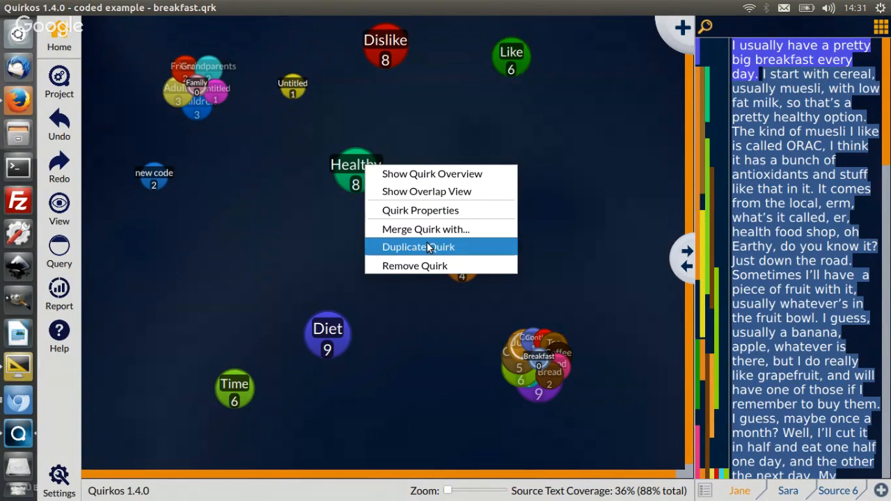
left_click(419, 266)
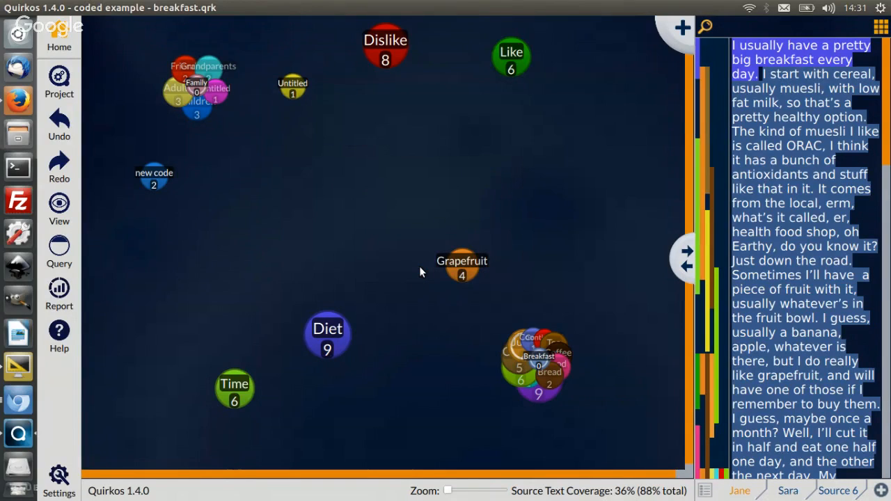
left_click(61, 136)
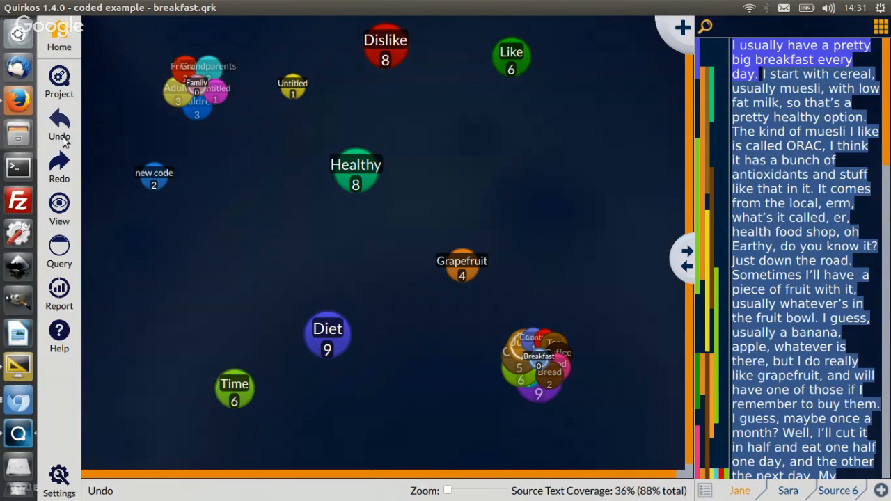
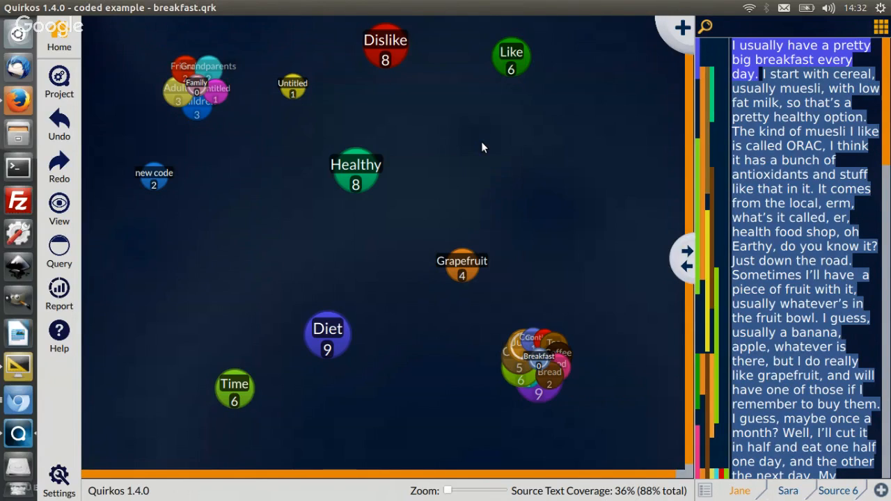
left_click(23, 401)
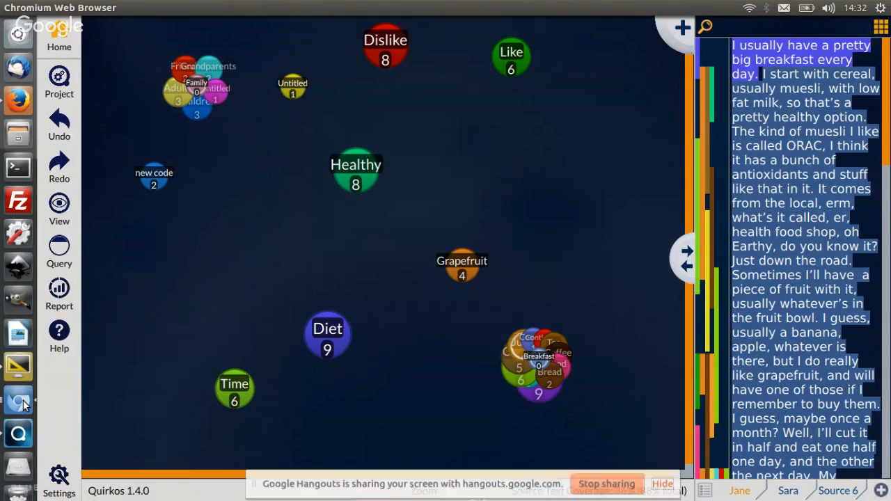
left_click(23, 401)
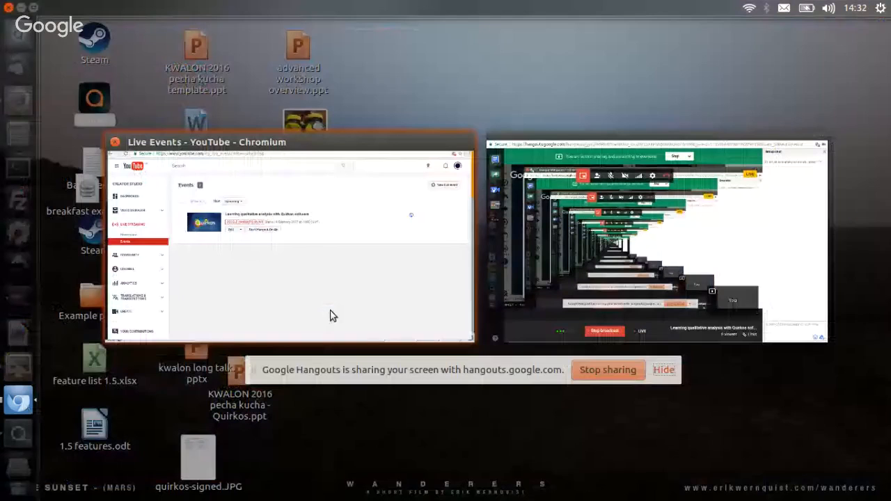
left_click(331, 316)
key("ctrl+t")
type("www.quirkos.co")
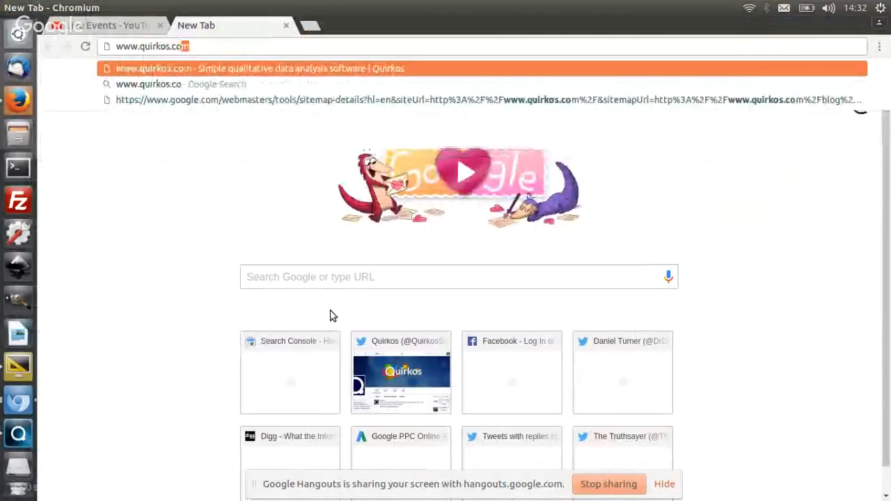
key("Return")
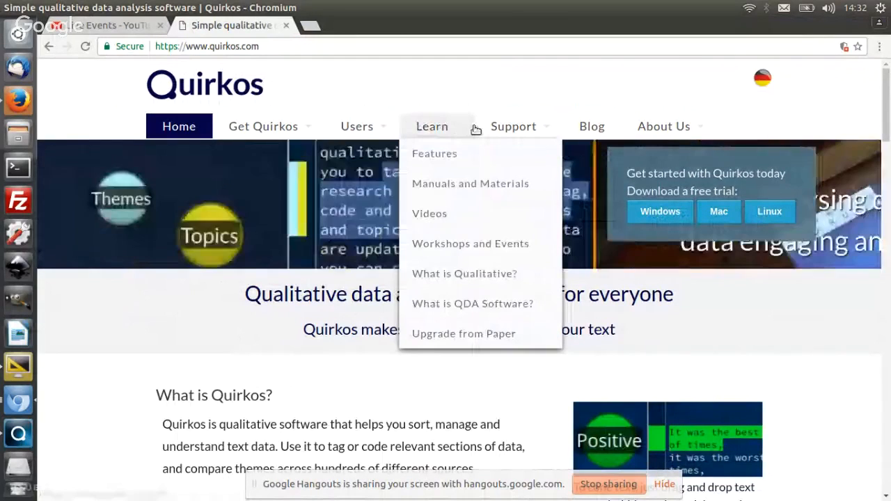
Go to the website's Learn page and look through its videos, guides and example materials.
mouse_move(502, 127)
mouse_move(454, 128)
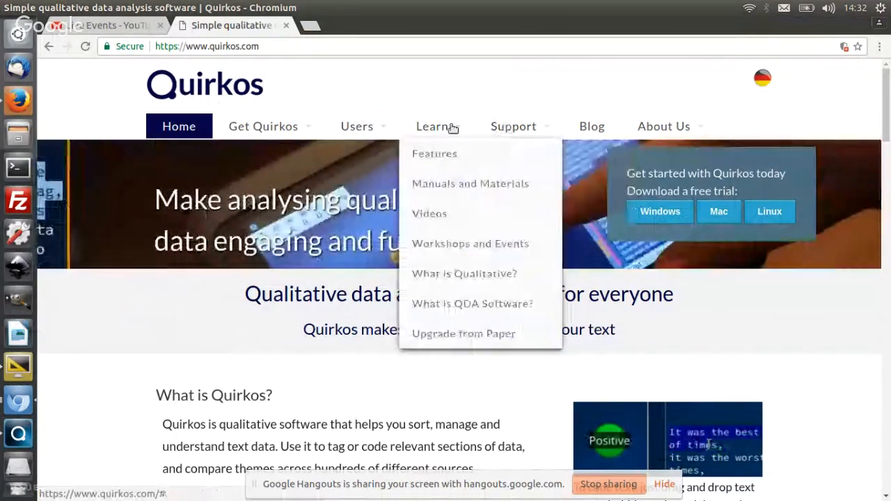
left_click(441, 129)
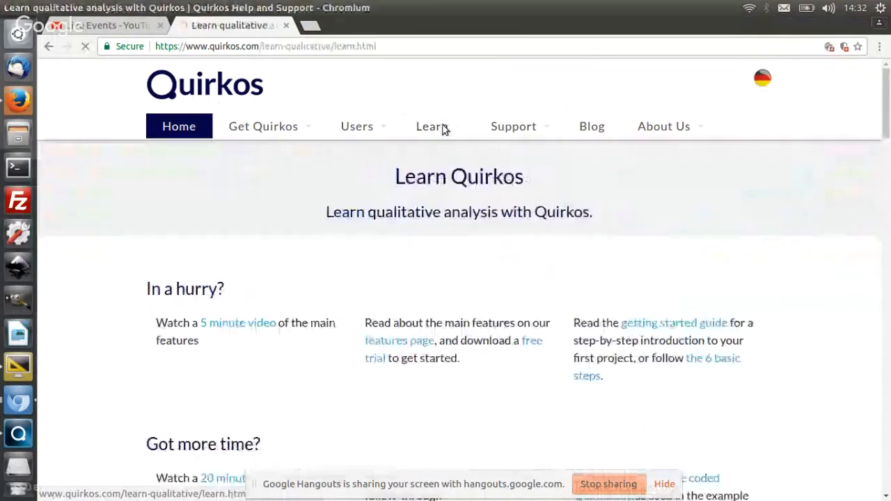
scroll(629, 307, "down", 3)
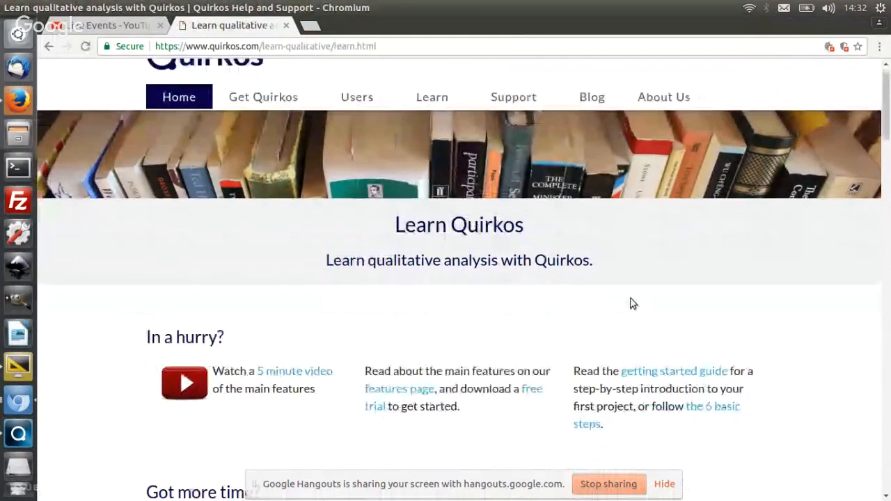
scroll(631, 304, "down", 1)
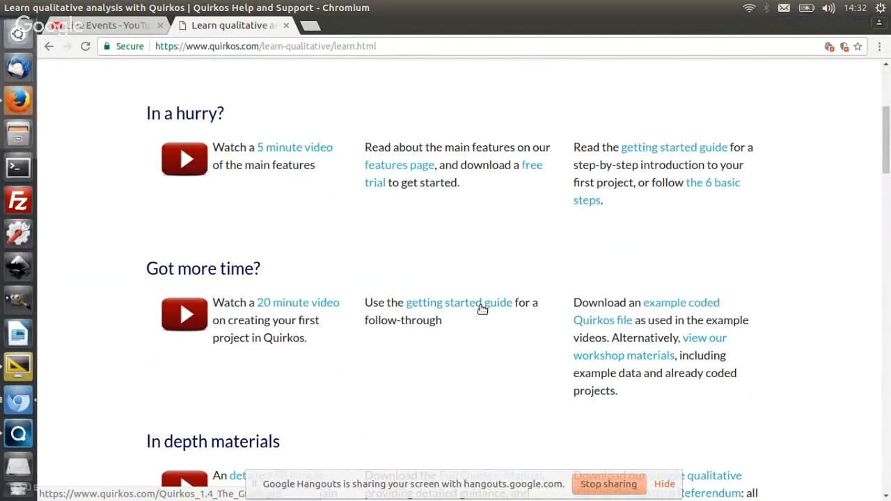
Open the getting started guide PDF and skim its pages down to the section on arranging Quirks and the Quirk overview.
left_click(483, 309)
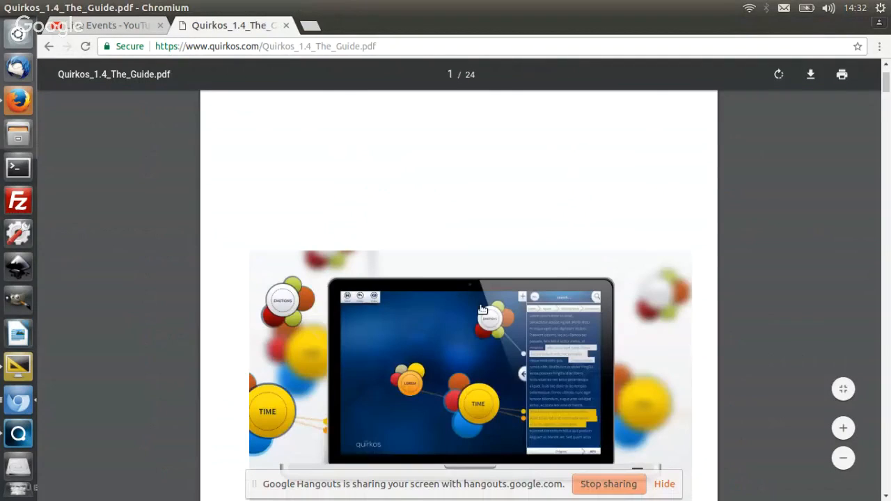
scroll(482, 309, "down", 10)
scroll(483, 310, "down", 20)
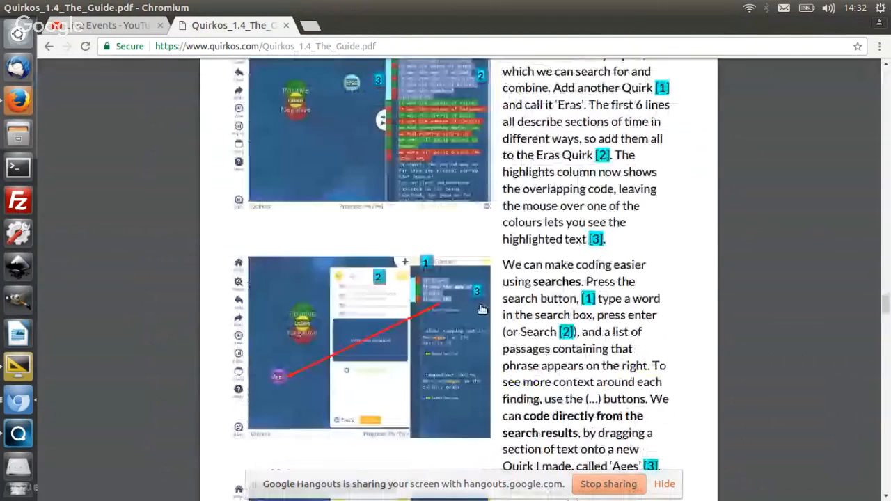
scroll(483, 309, "down", 8)
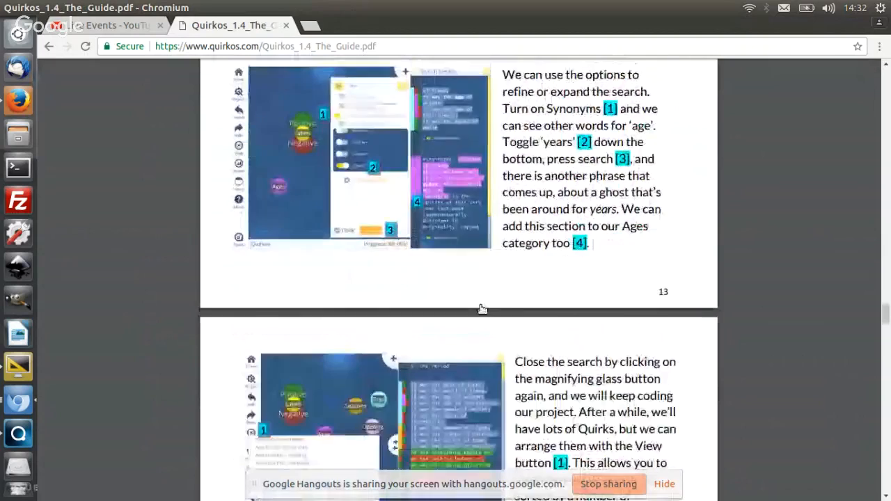
scroll(483, 309, "down", 3)
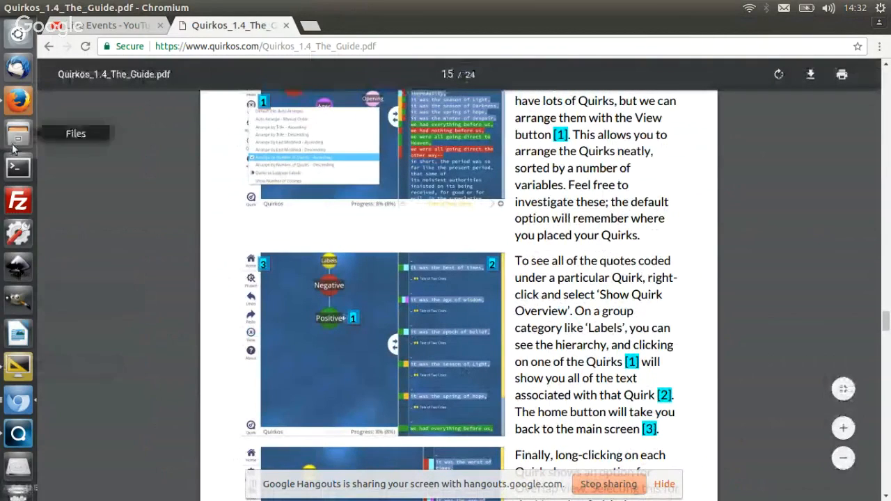
Switch back to Quirkos, bring up the Google Hangouts window, and stop sharing the screen.
left_click(18, 434)
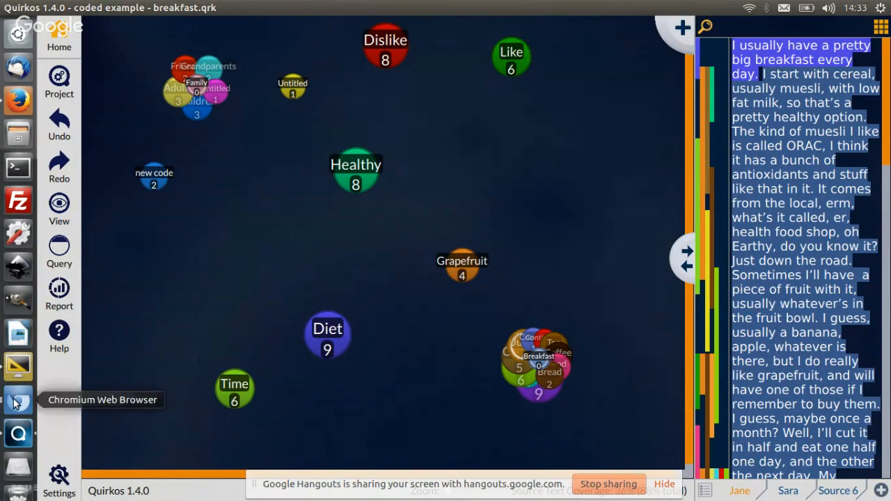
left_click(15, 403)
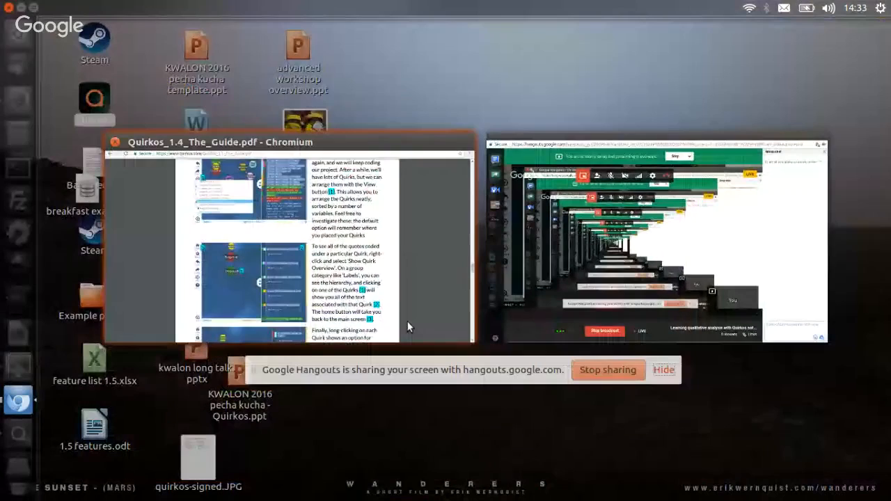
left_click(408, 322)
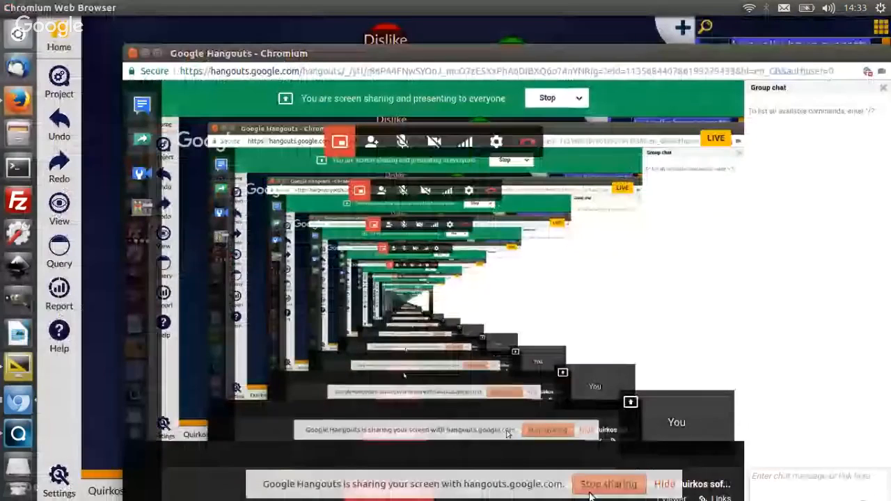
left_click(601, 488)
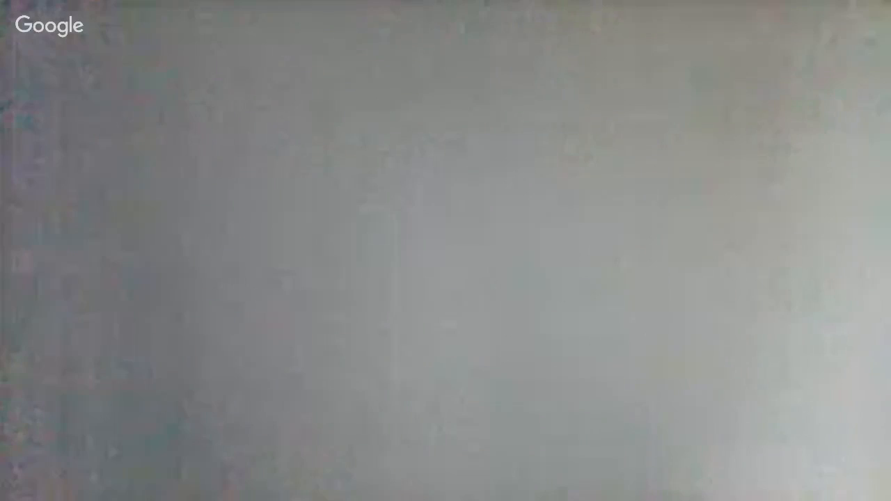